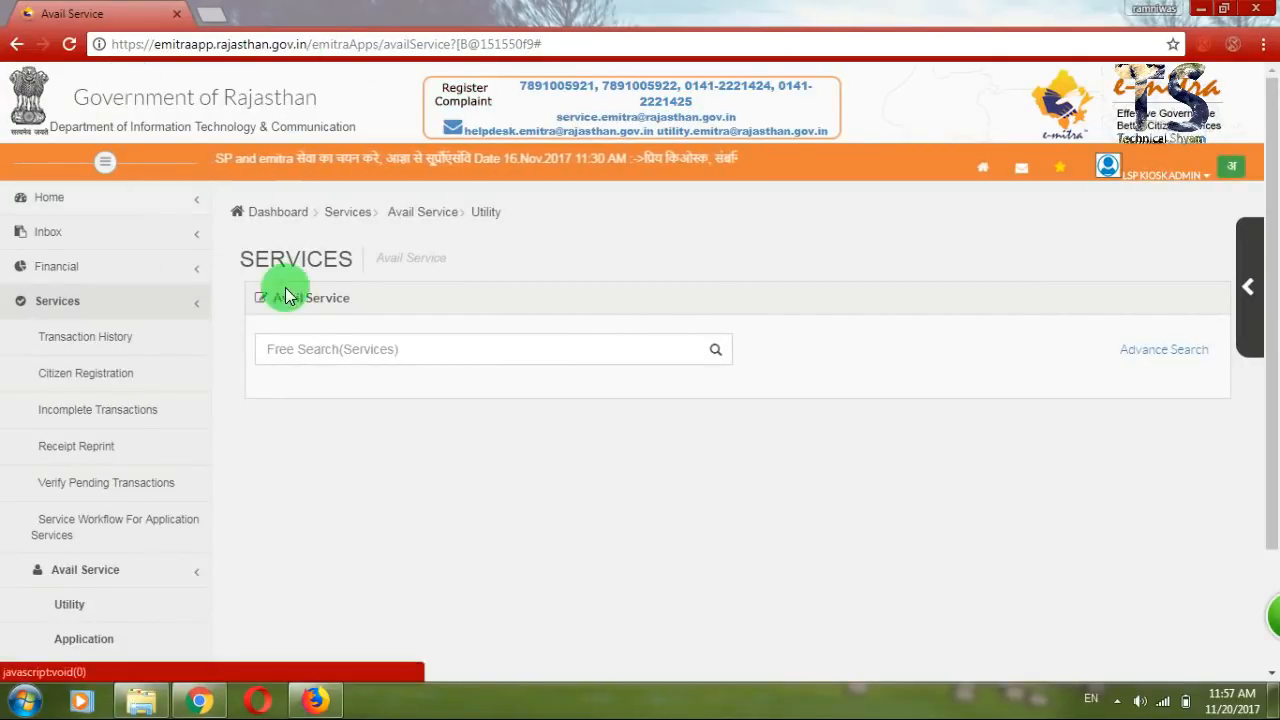
Search e-Mitra for 'mdsu', select 'MDSU - Main Exam Fee 2018' and accept the third-party redirect.
click(323, 340)
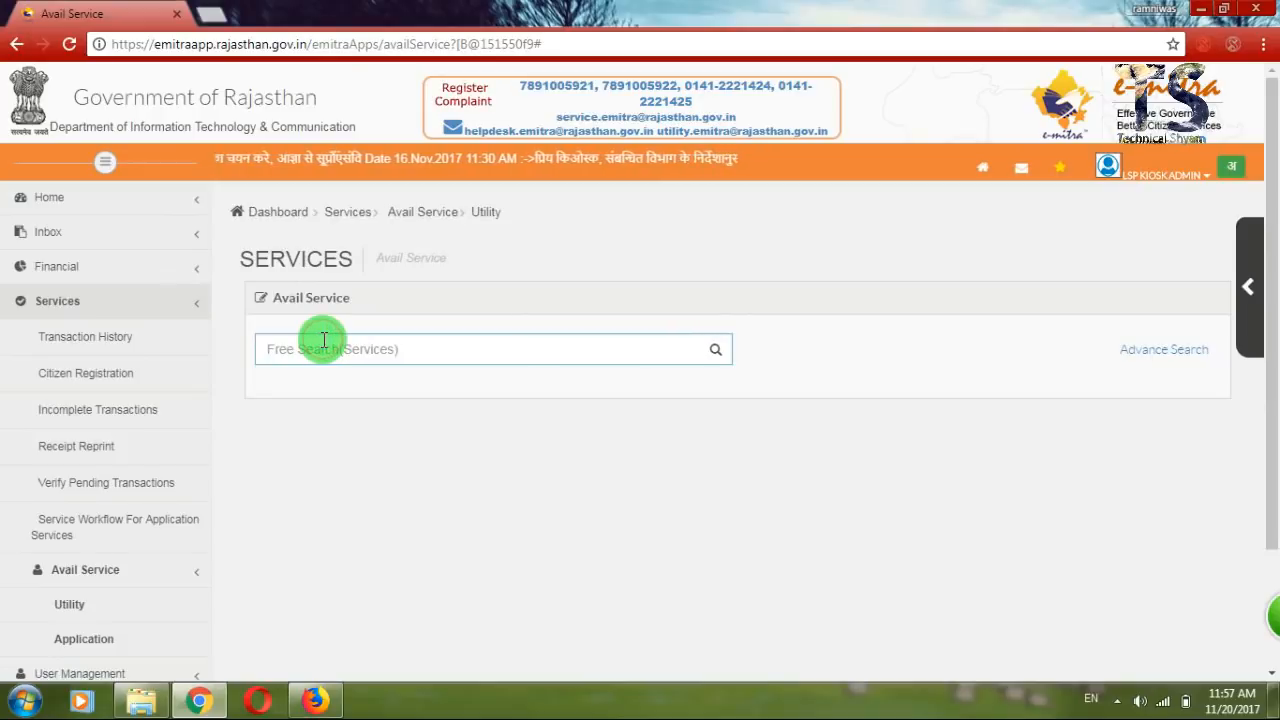
text(mdsu)
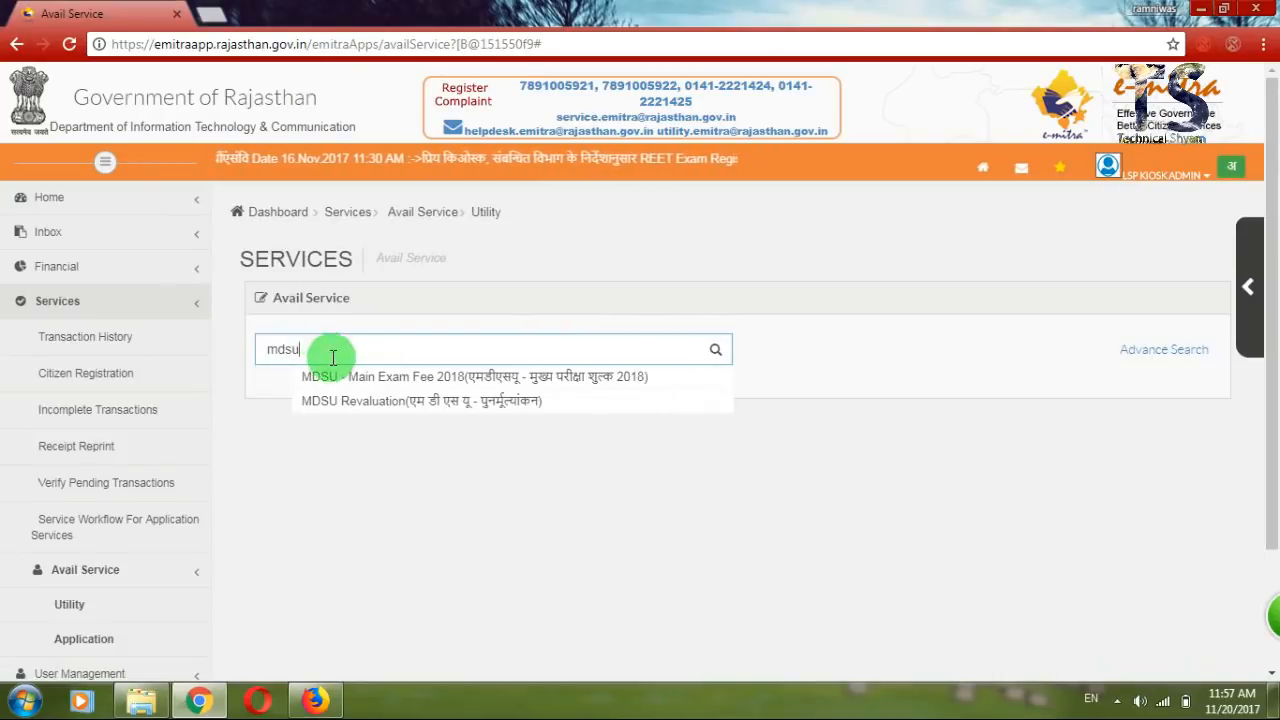
click(344, 380)
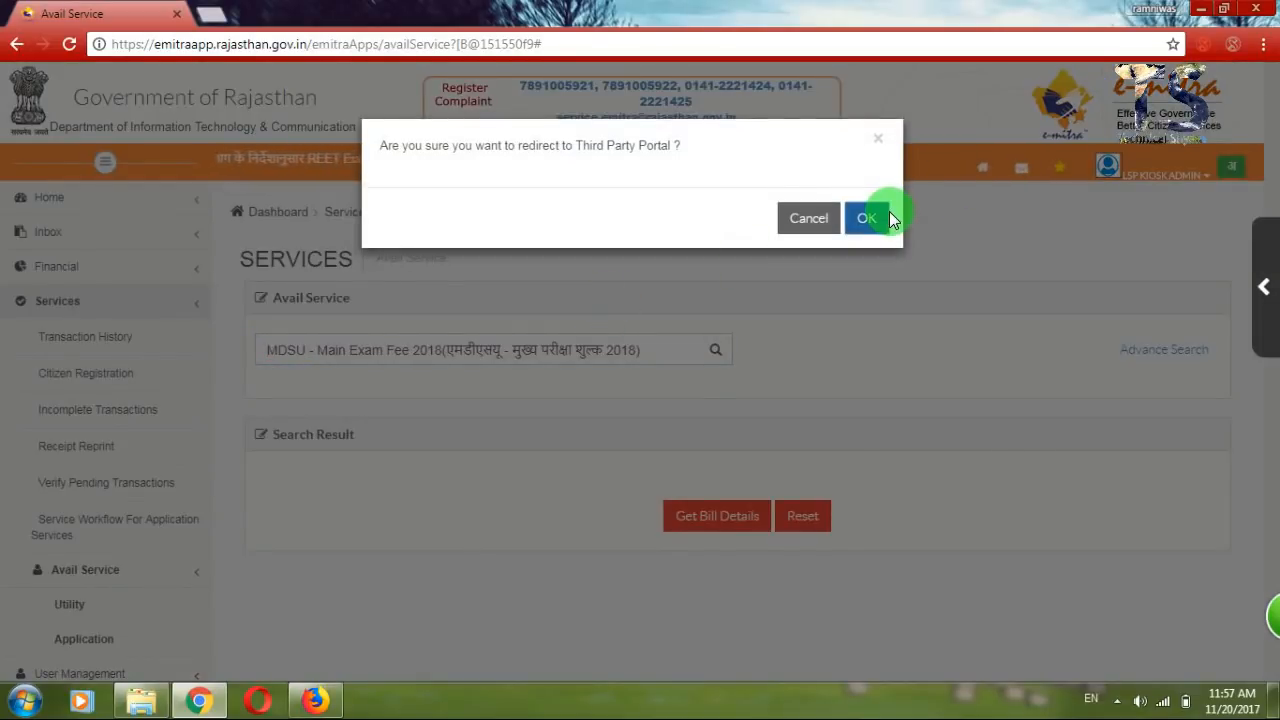
click(889, 216)
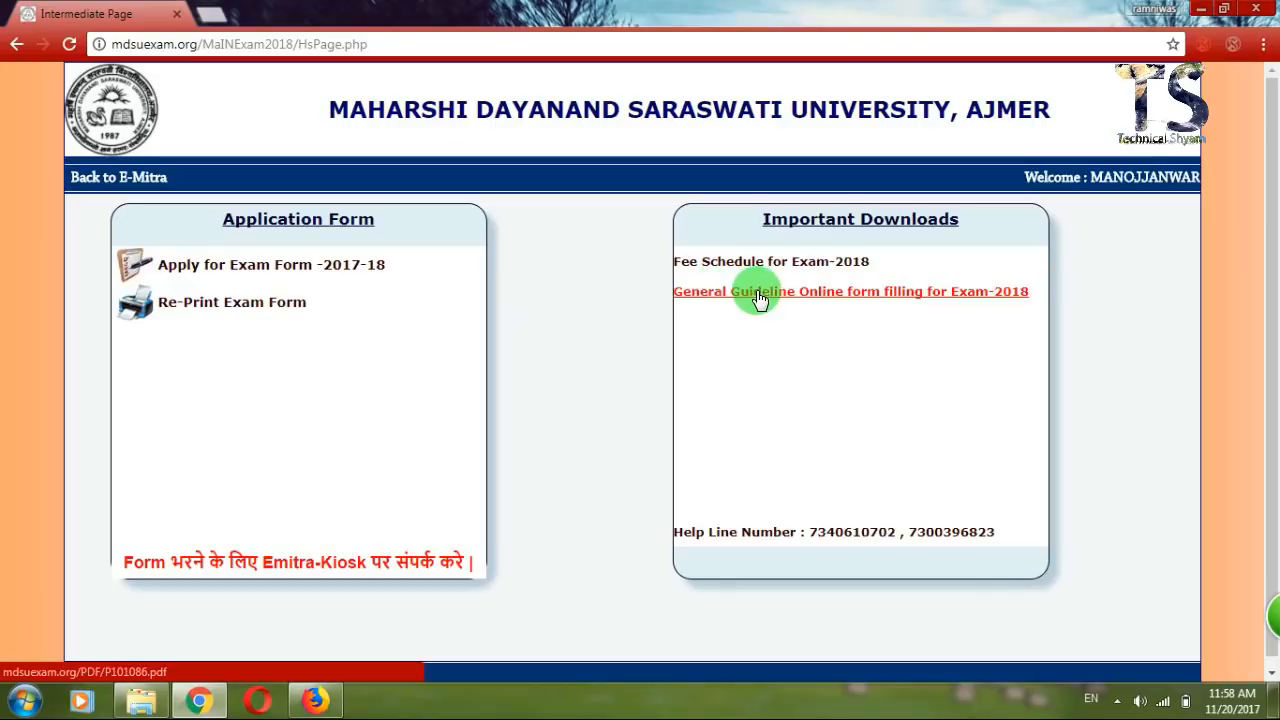
Open 'Apply for Exam Form -2017-18' and set Select Category to NC-STUDENT.
click(258, 270)
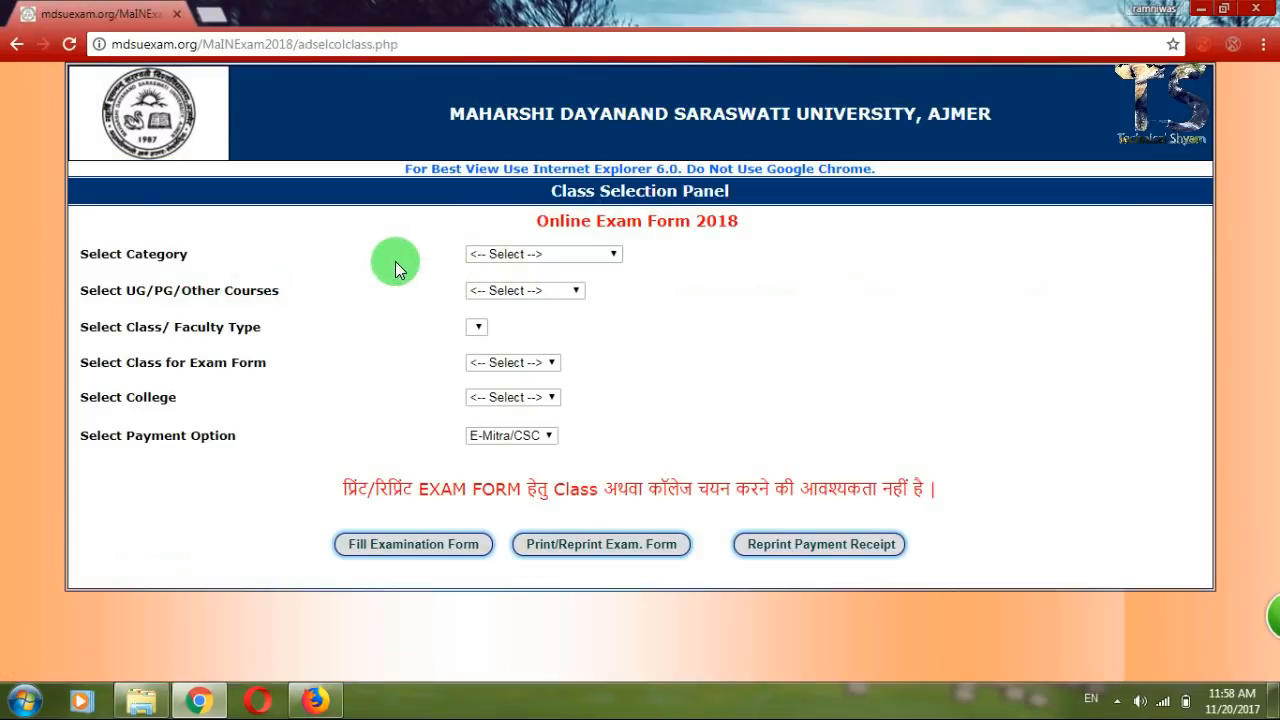
click(481, 254)
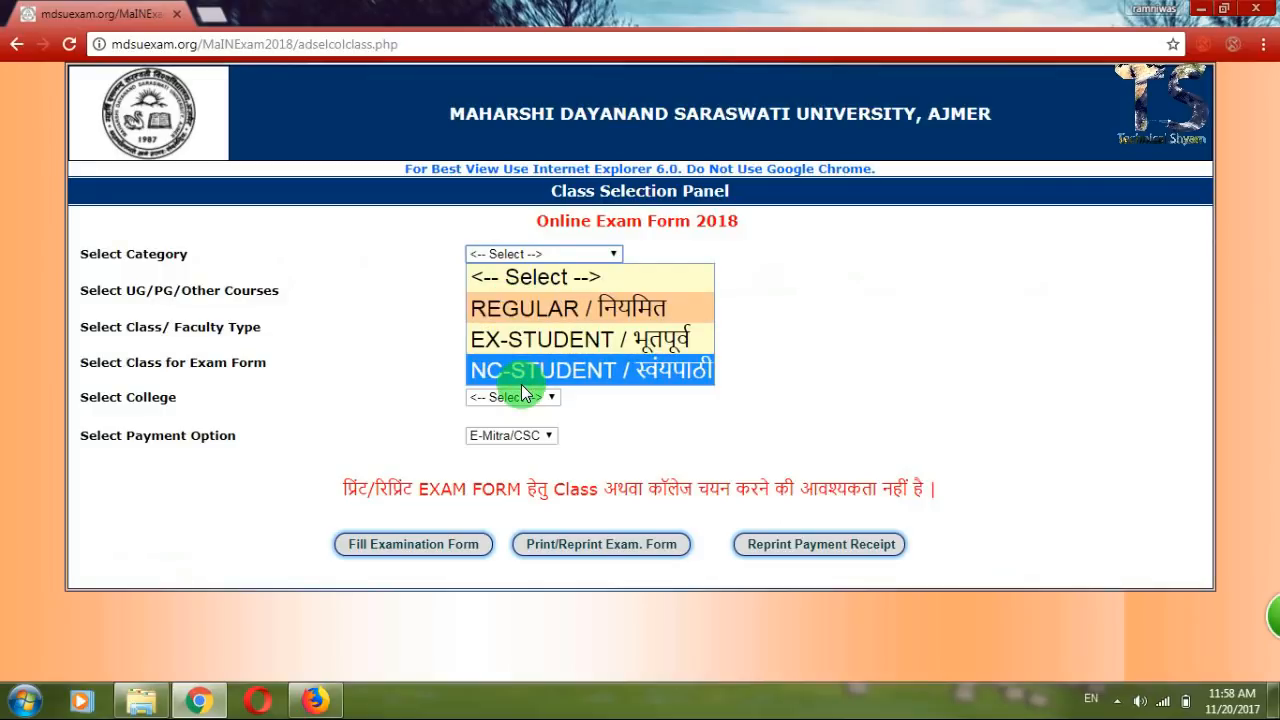
click(546, 372)
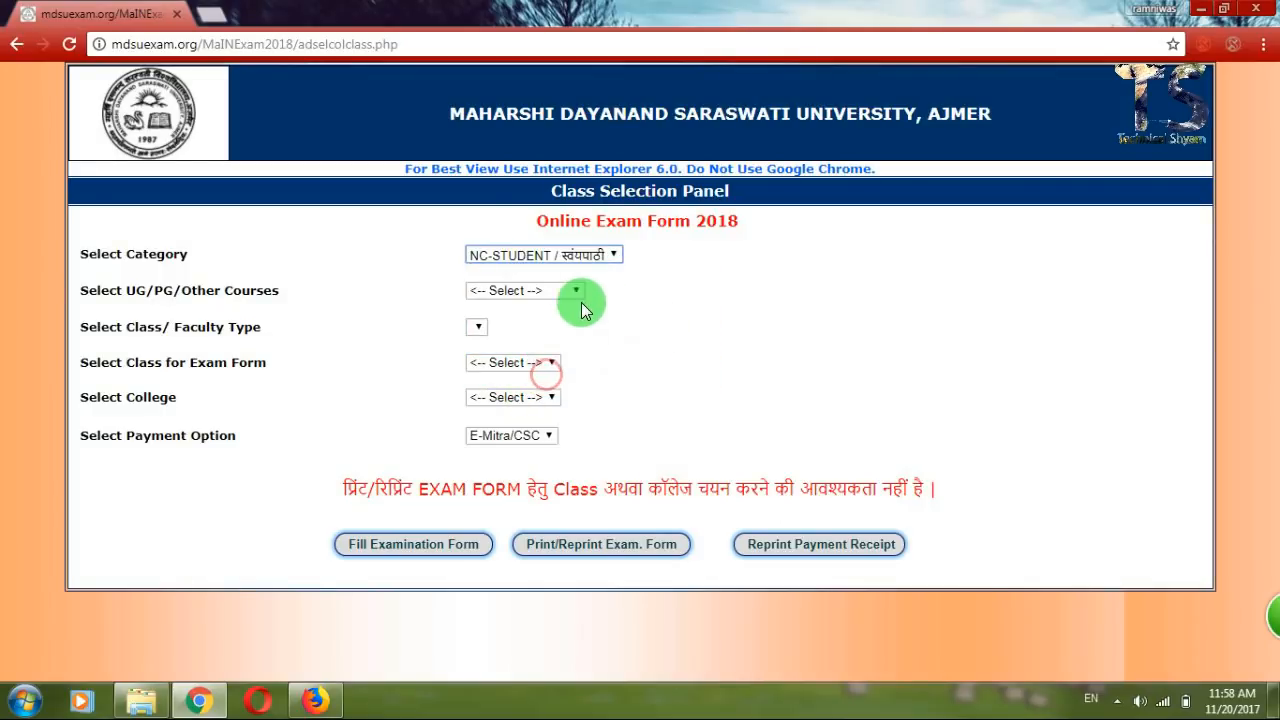
click(535, 290)
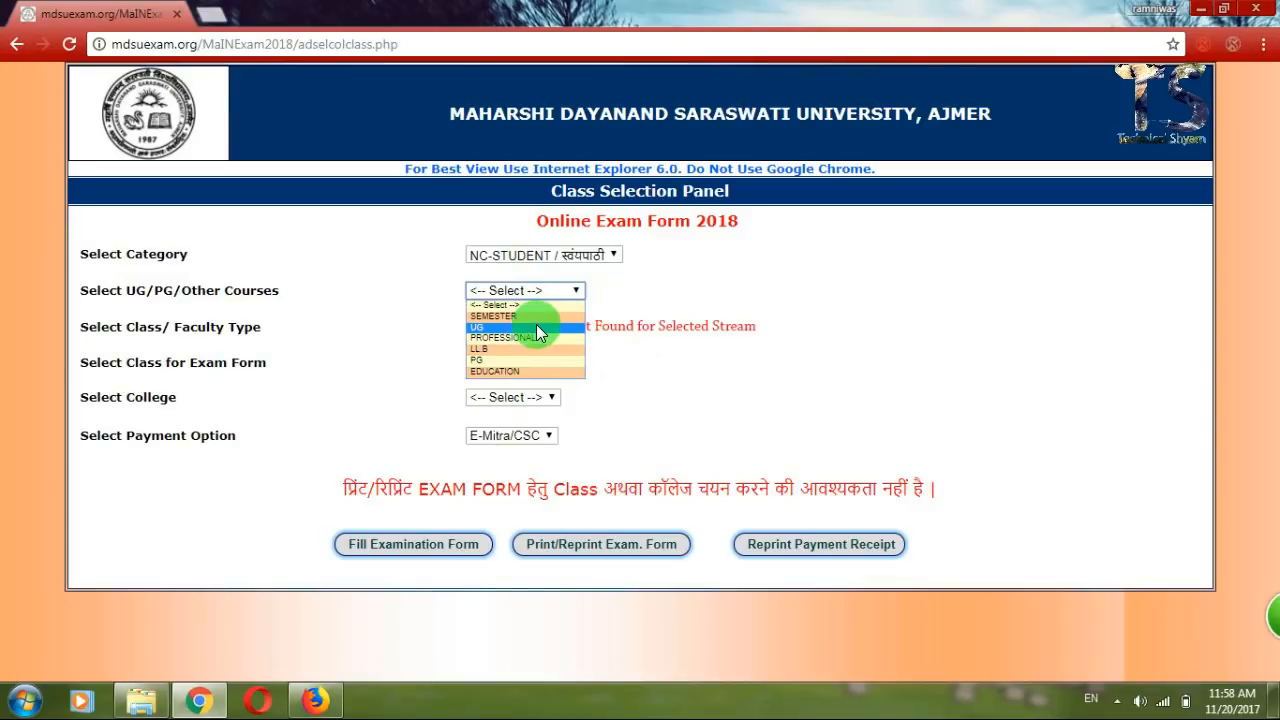
Choose course UG, faculty ARTS and class B.A. PART-I EXAM - 2018 (101).
click(536, 327)
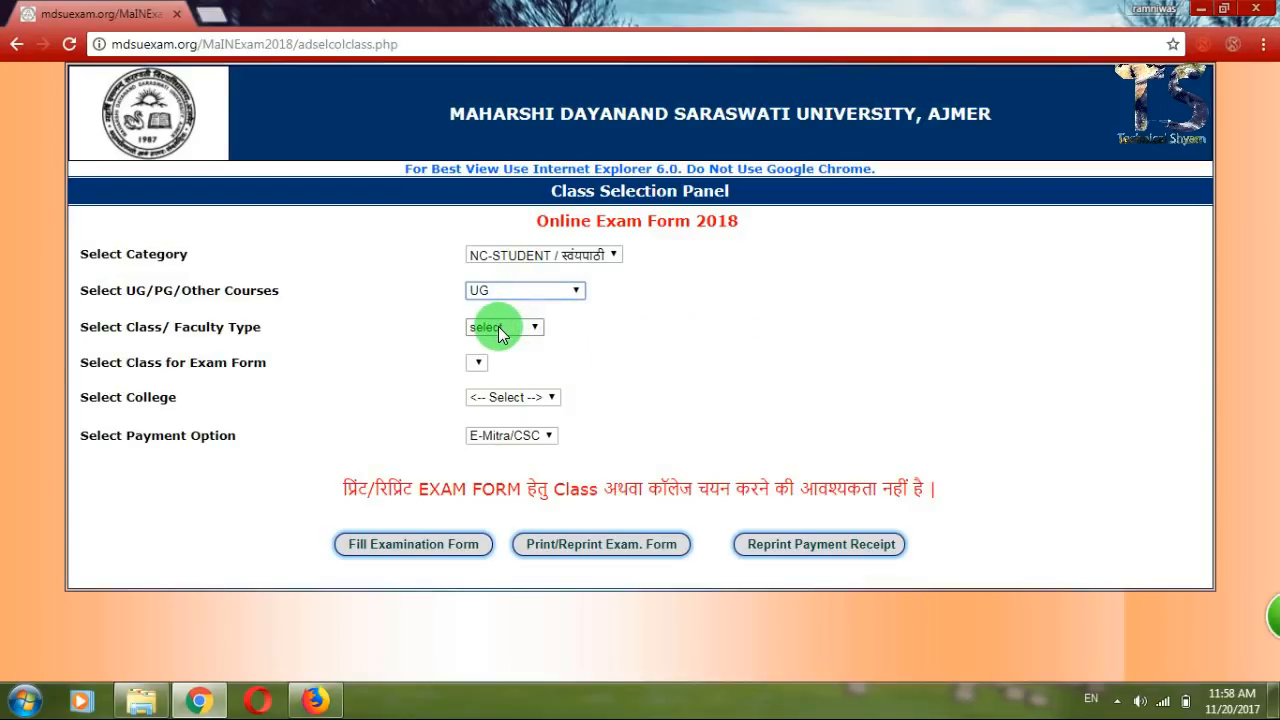
click(498, 329)
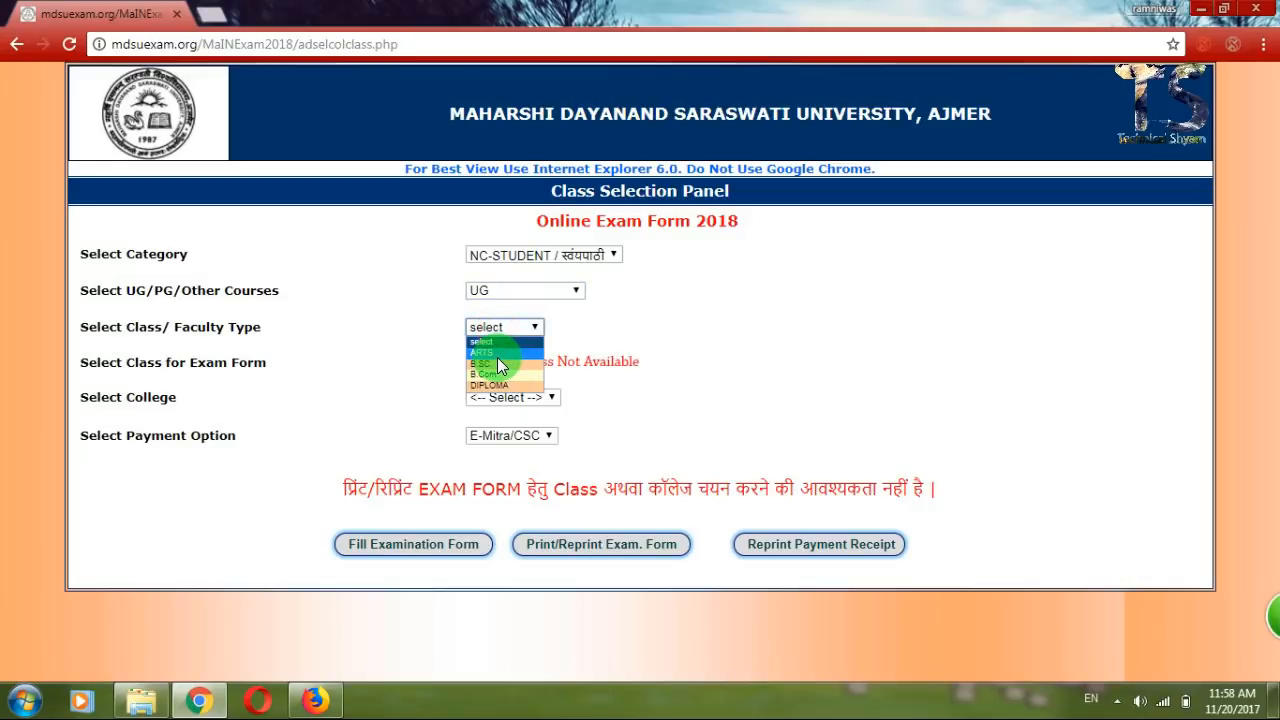
click(497, 355)
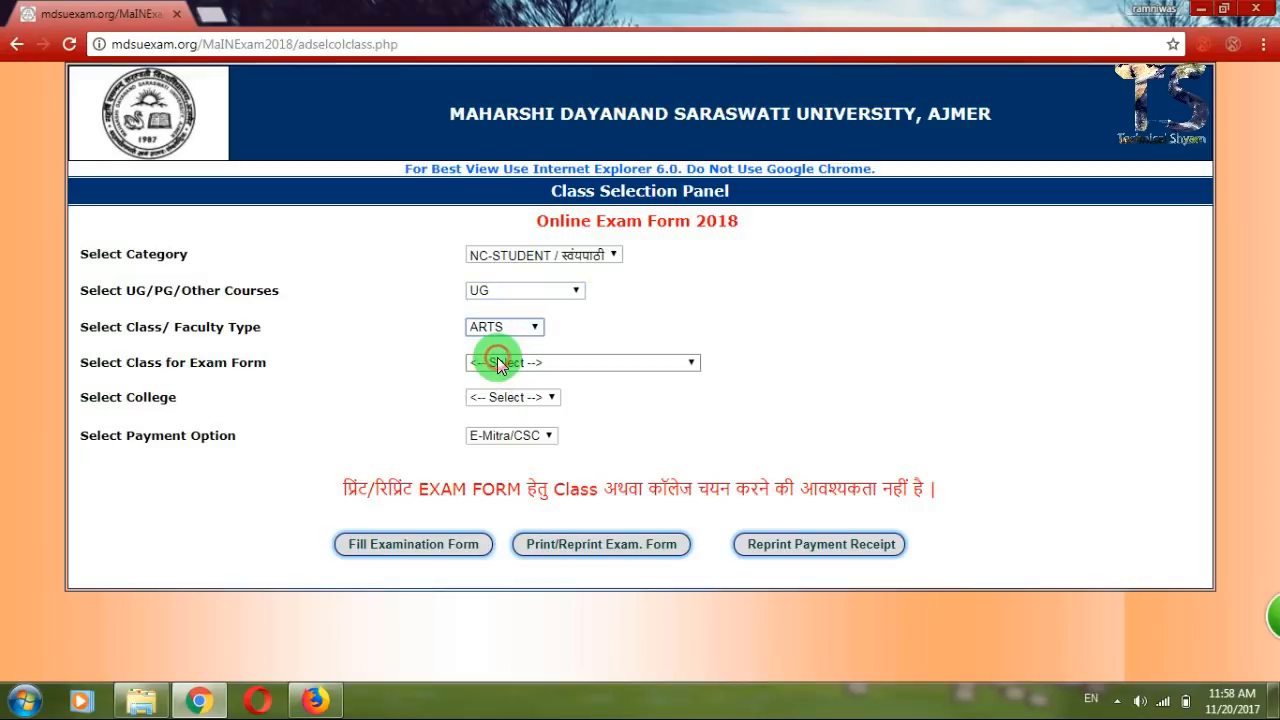
click(495, 362)
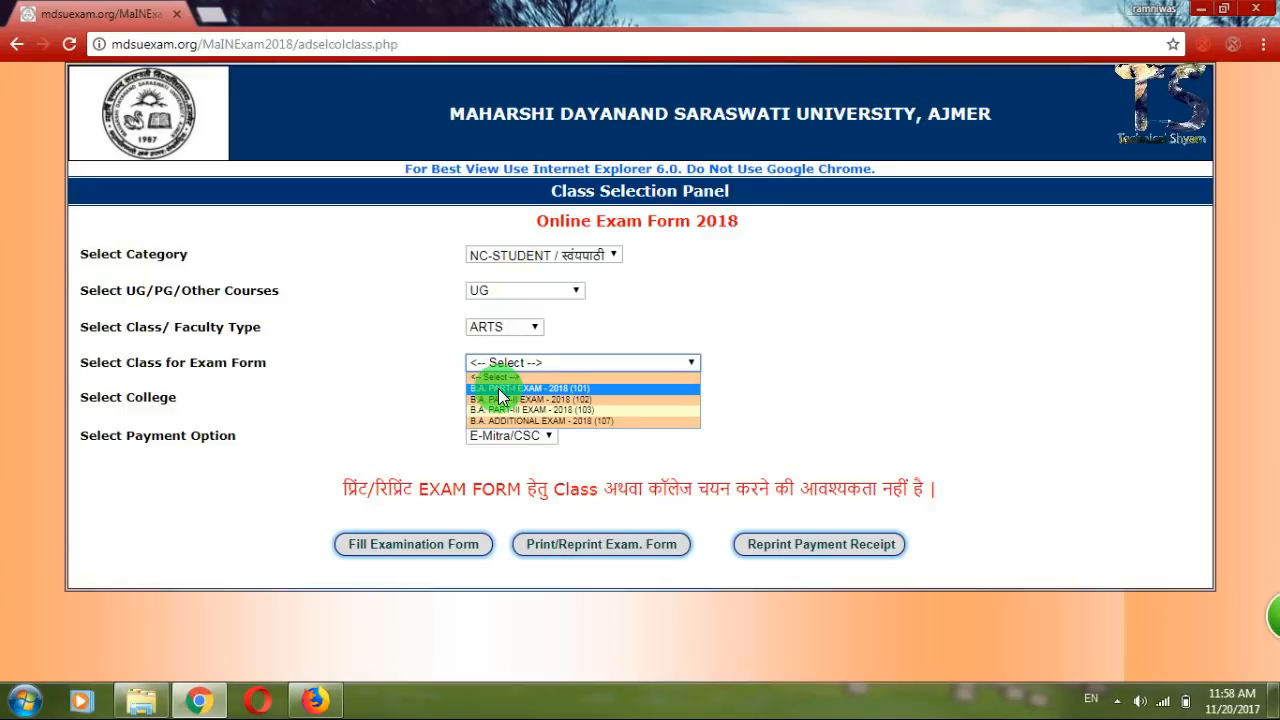
click(500, 390)
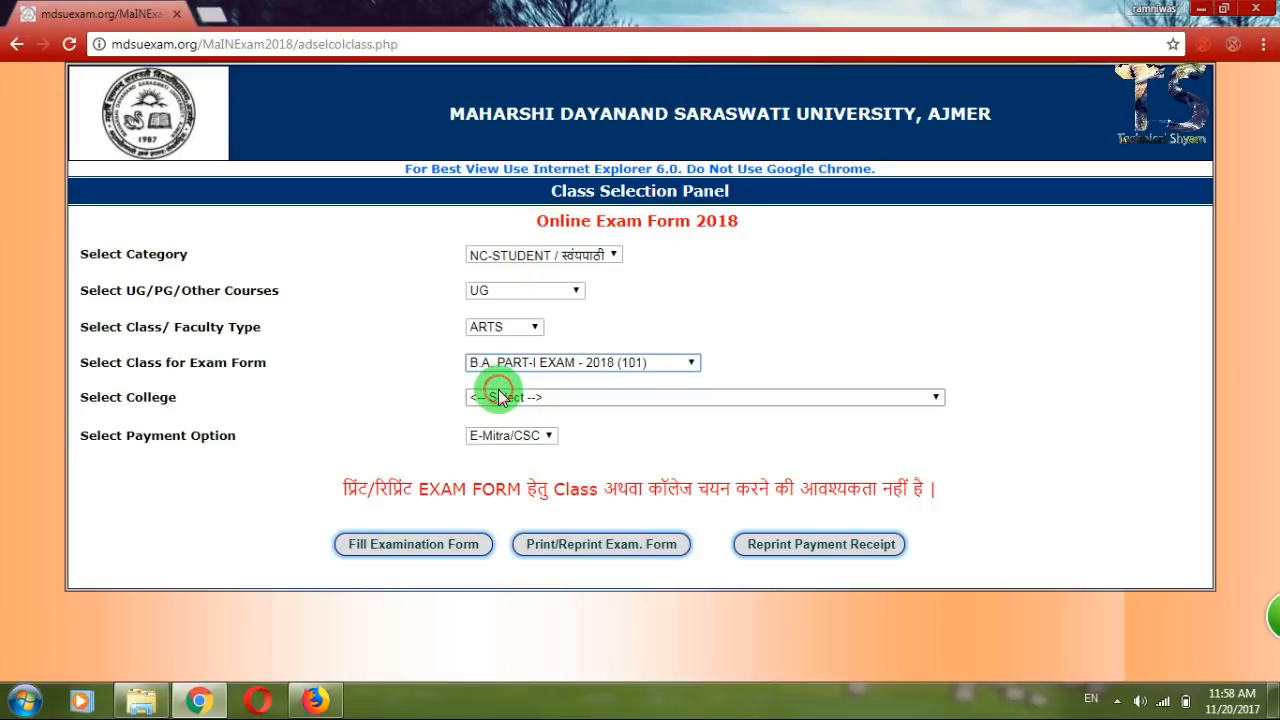
Select M.L.V. GOVT. COLLEGE, BHILWARA as the college and keep E-Mitra/CSC payment.
click(485, 398)
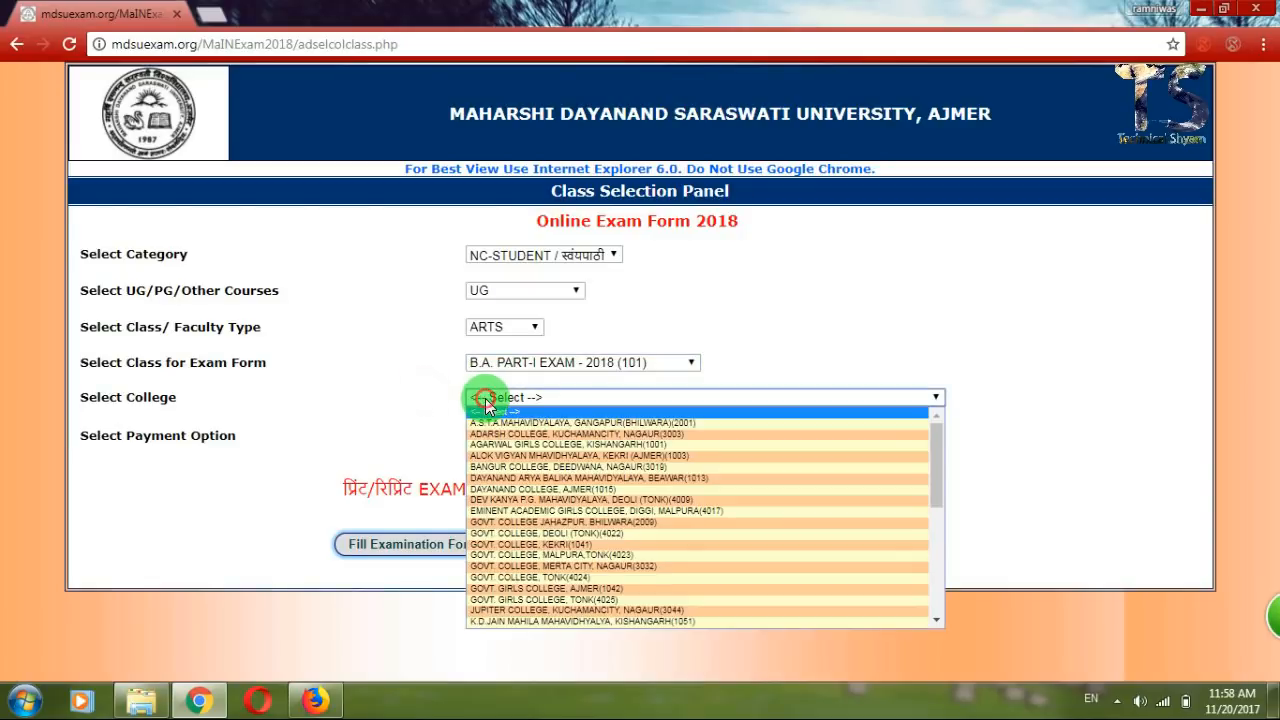
key(Down)
key(Down)
key(Down)
key(Down)
key(Down)
key(Down)
key(Down)
key(Down)
key(Down)
key(Down)
key(Down)
key(Down)
key(Down)
key(Down)
key(Down)
key(Down)
key(Down)
key(Down)
key(Down)
key(Down)
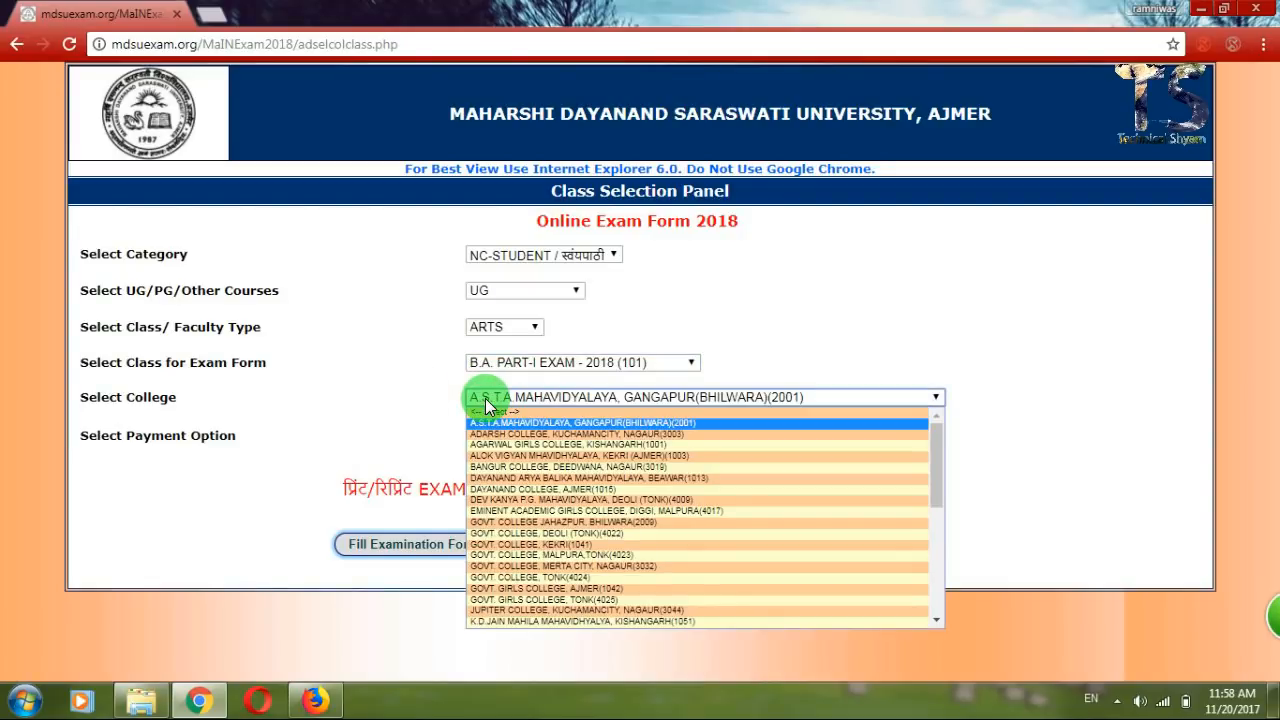
key(Down)
key(Down)
key(Down)
key(Down)
key(Down)
key(Down)
key(Down)
key(Down)
key(Up)
key(Up)
key(Up)
key(Up)
key(Up)
key(Up)
key(Up)
key(Up)
key(Up)
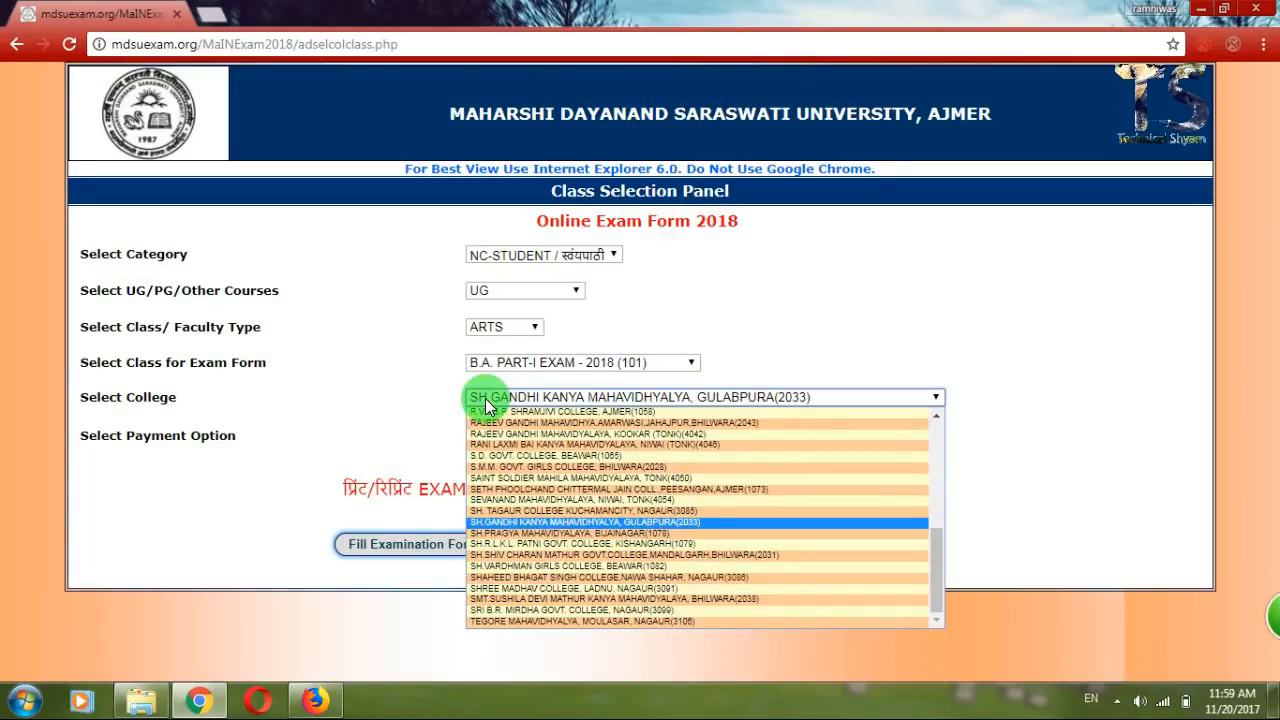
key(Down)
key(Up)
key(Up)
key(Up)
key(Up)
key(Up)
key(Up)
key(Up)
key(Up)
key(Up)
key(Up)
key(Up)
key(Up)
key(Up)
key(Up)
key(Up)
key(Down)
key(Down)
key(Down)
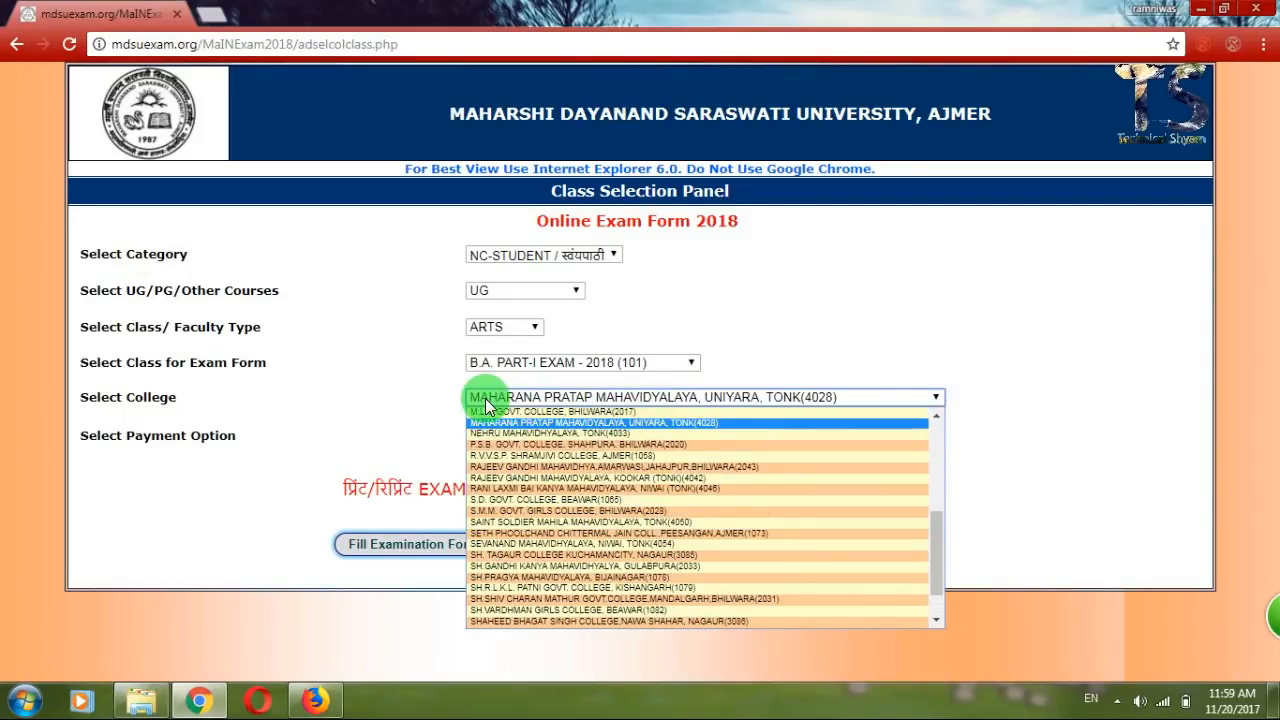
key(Up)
key(Up)
key(Up)
key(Return)
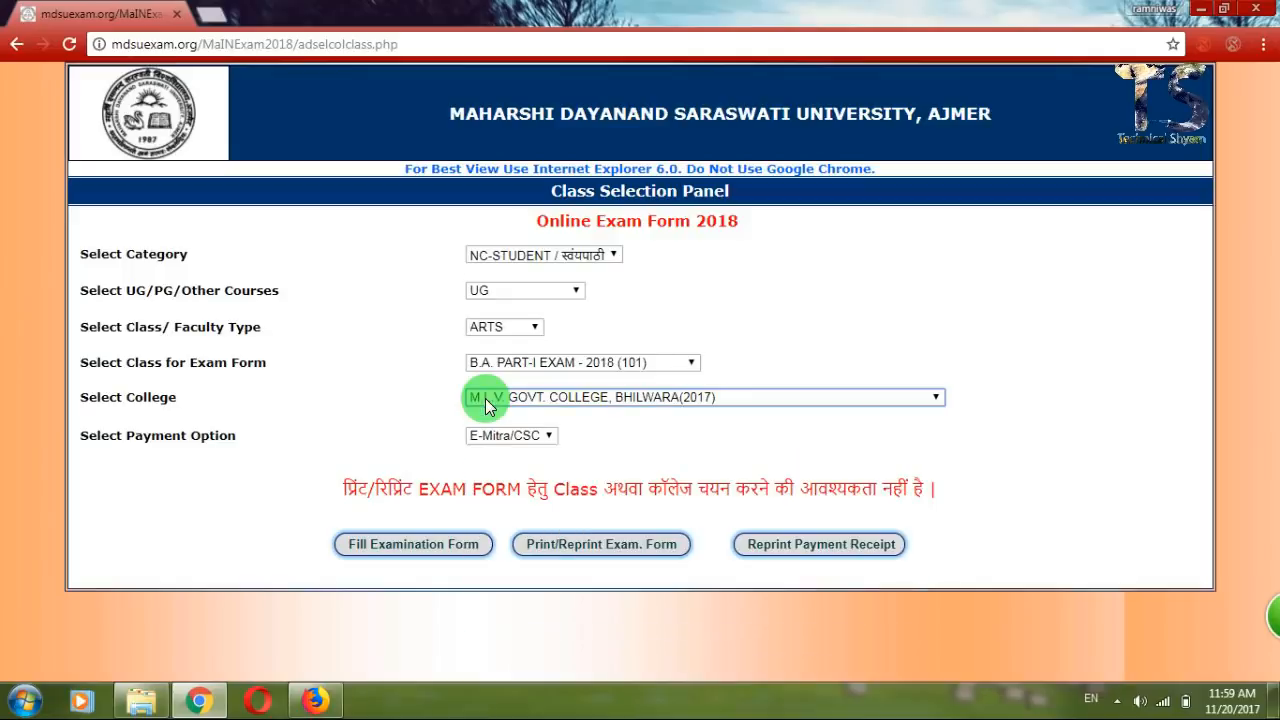
click(416, 427)
click(507, 438)
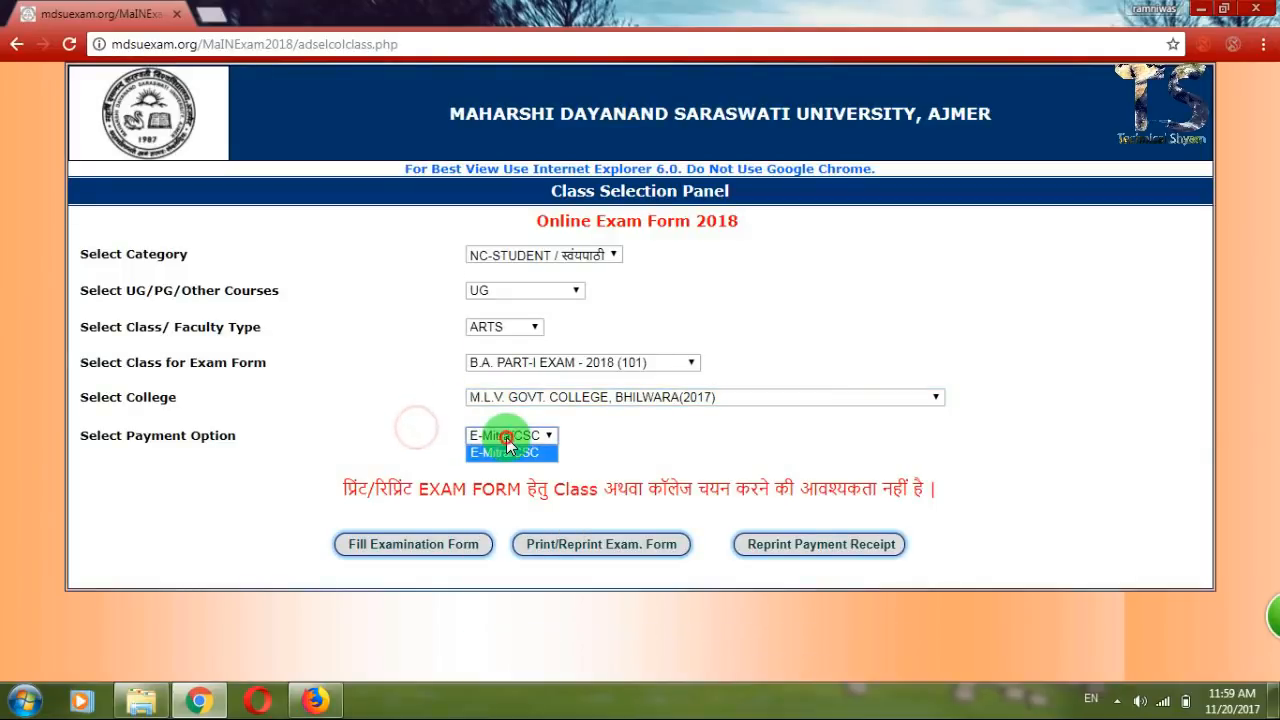
click(507, 438)
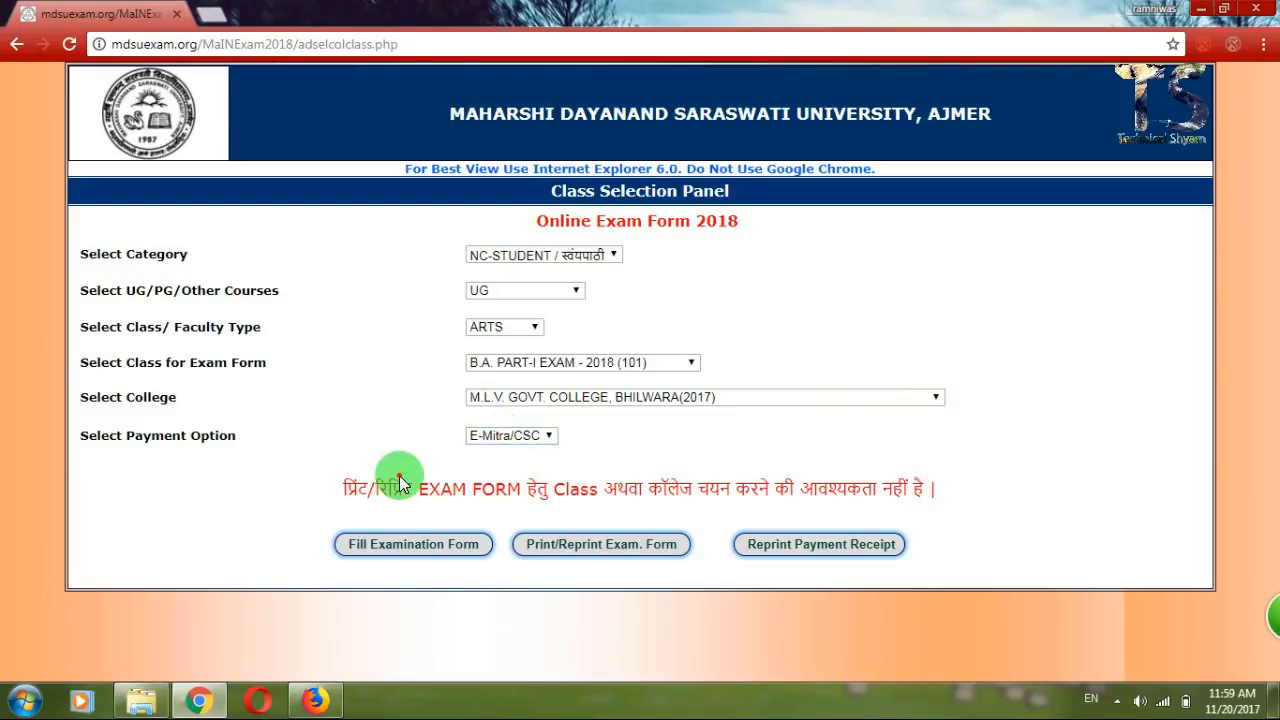
Open Fill Examination Form and look over the candidate details form.
click(433, 550)
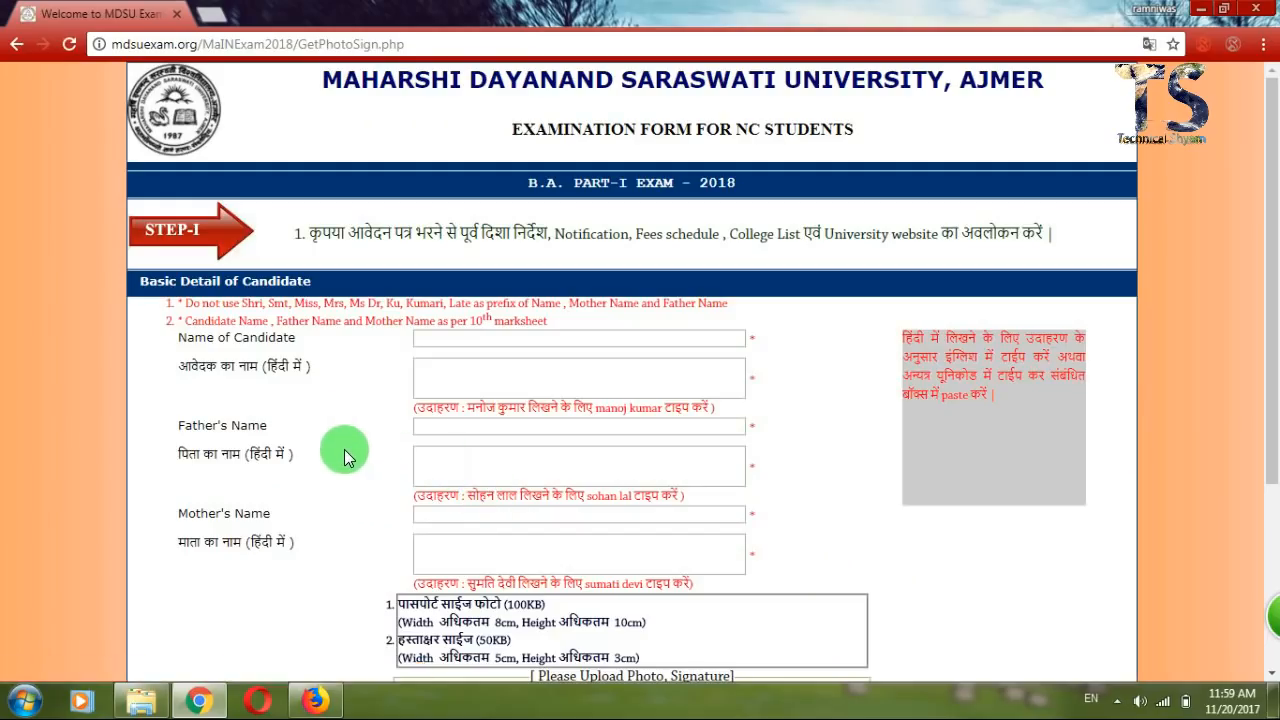
scroll(344, 452, down, 3)
scroll(344, 451, down, 2)
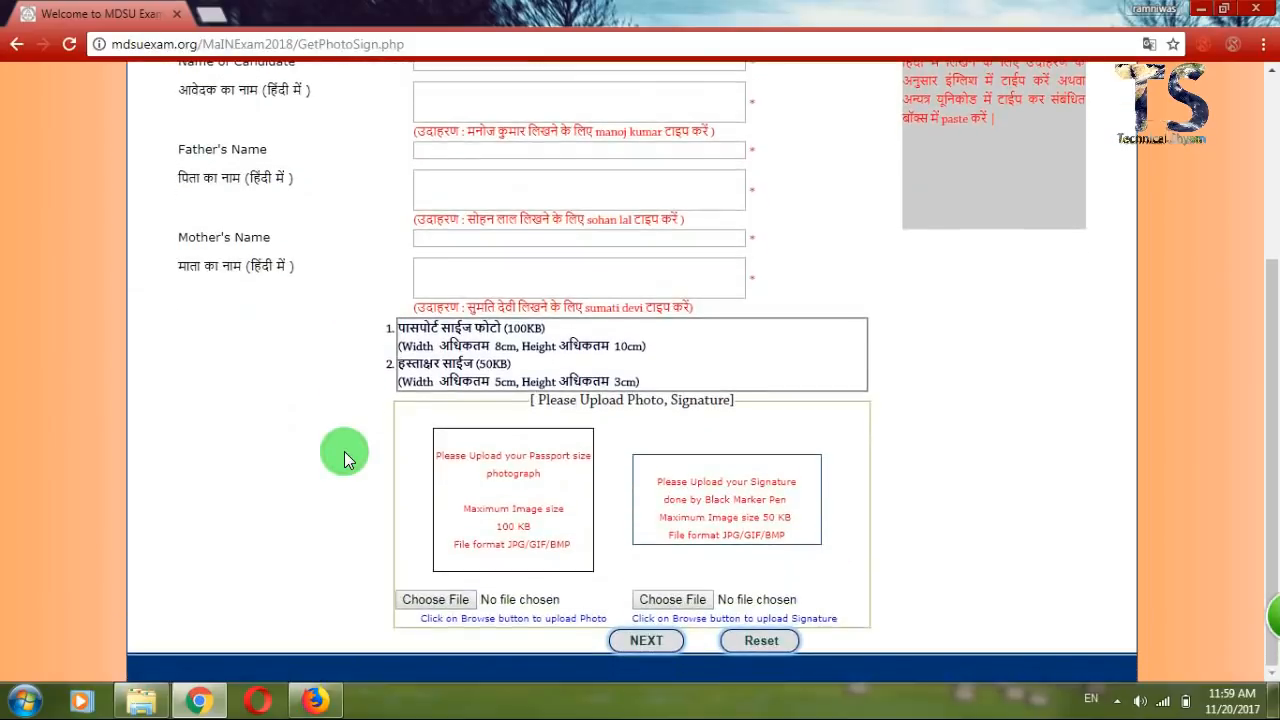
scroll(344, 451, up, 1)
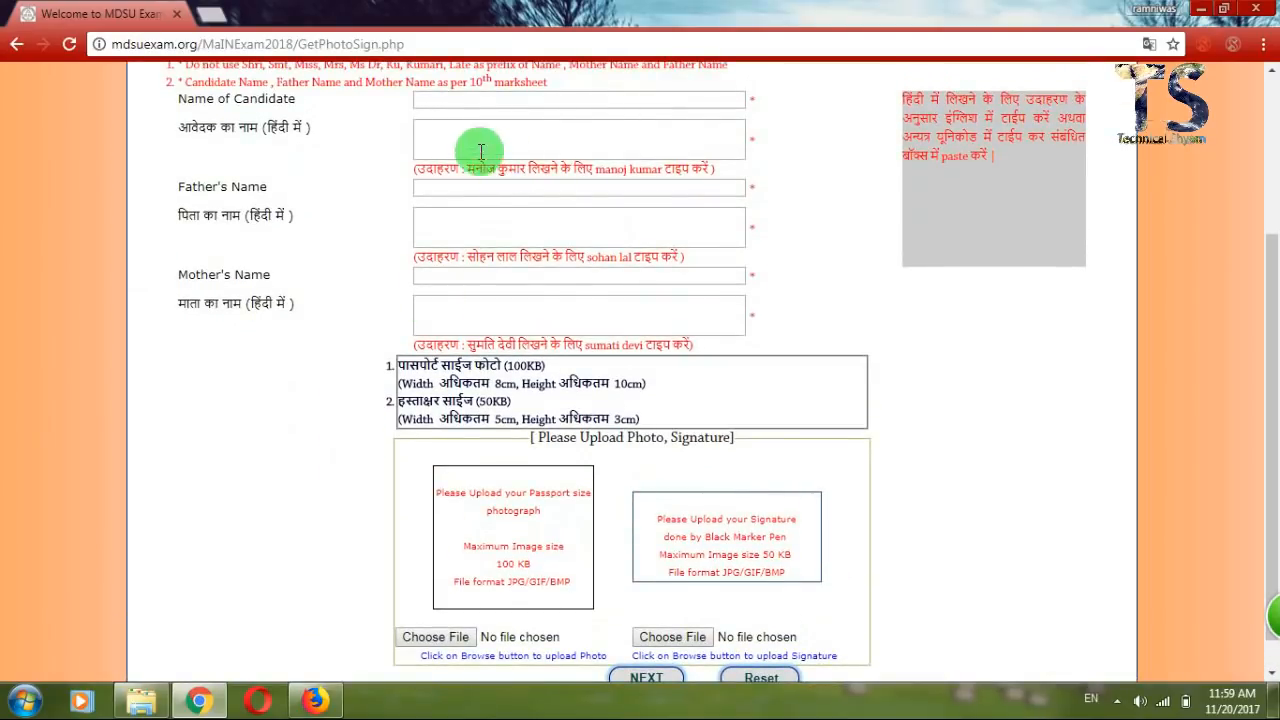
Leave the Name of Candidate field empty and dismiss the alphabets-only warning.
click(486, 96)
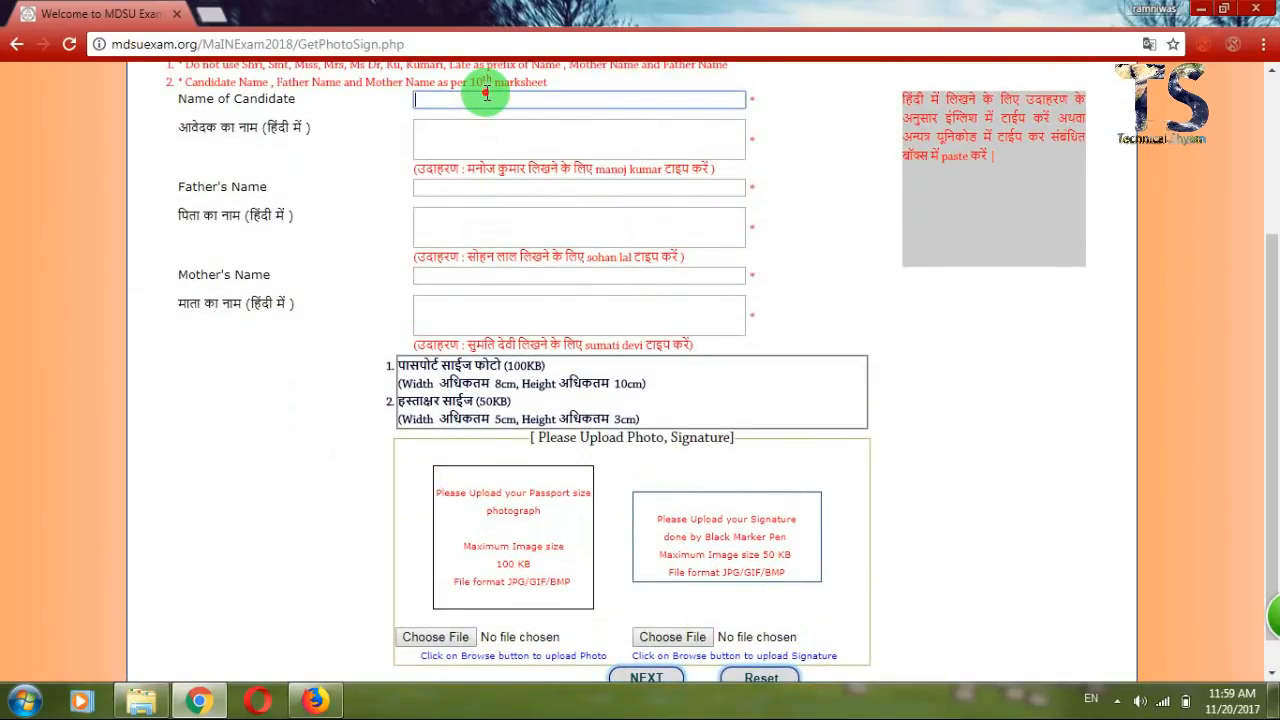
click(280, 174)
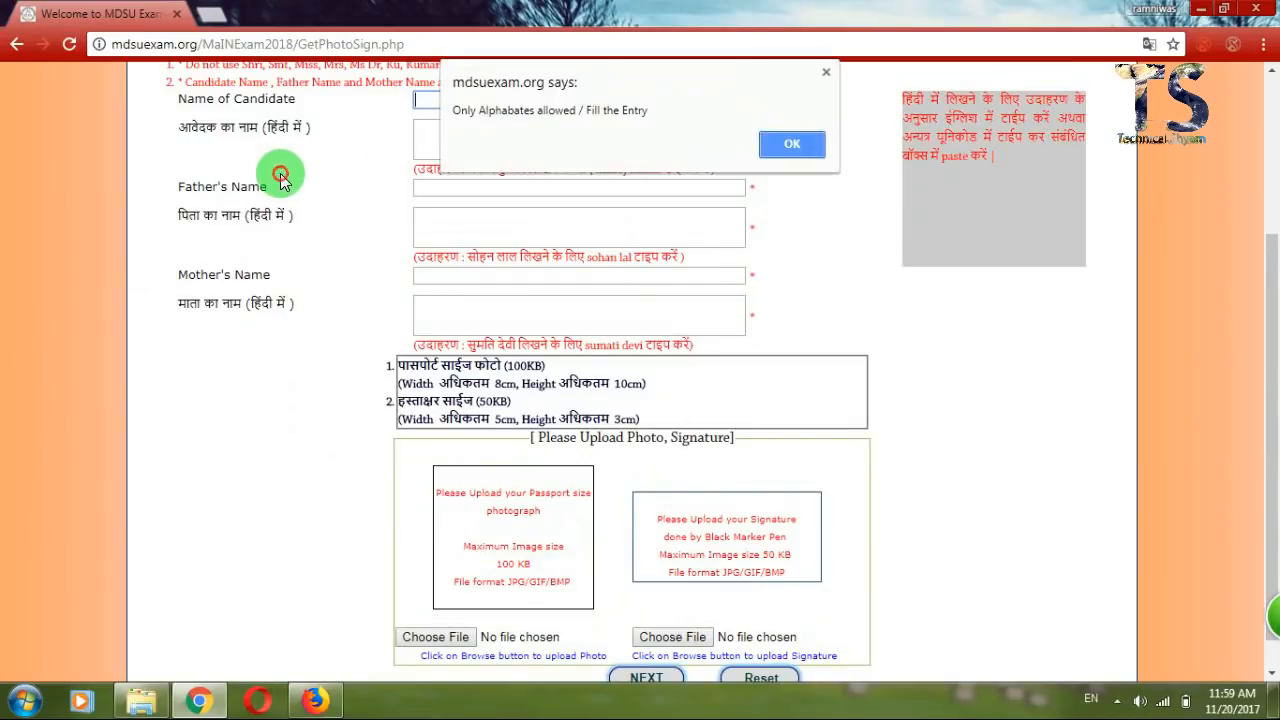
click(779, 146)
drag(1271, 251, 1272, 189)
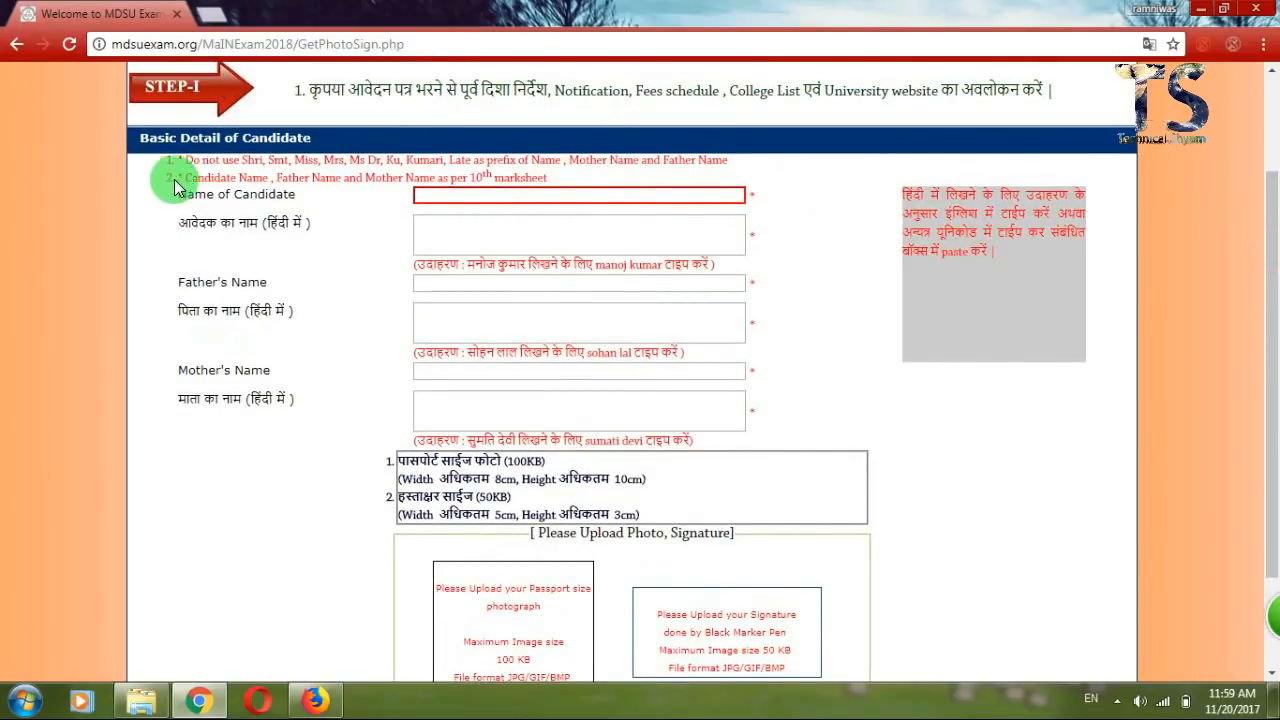
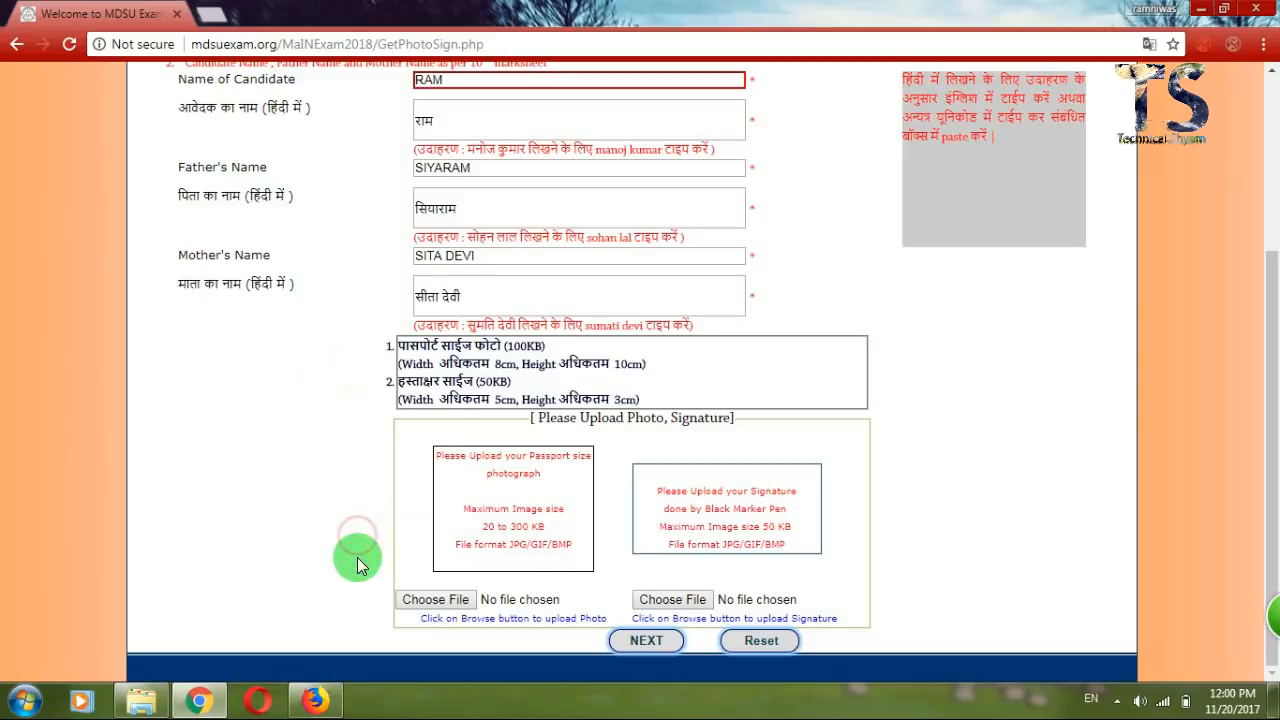
From the candidate photo picker, open photo 32 for editing in Paint.
click(436, 601)
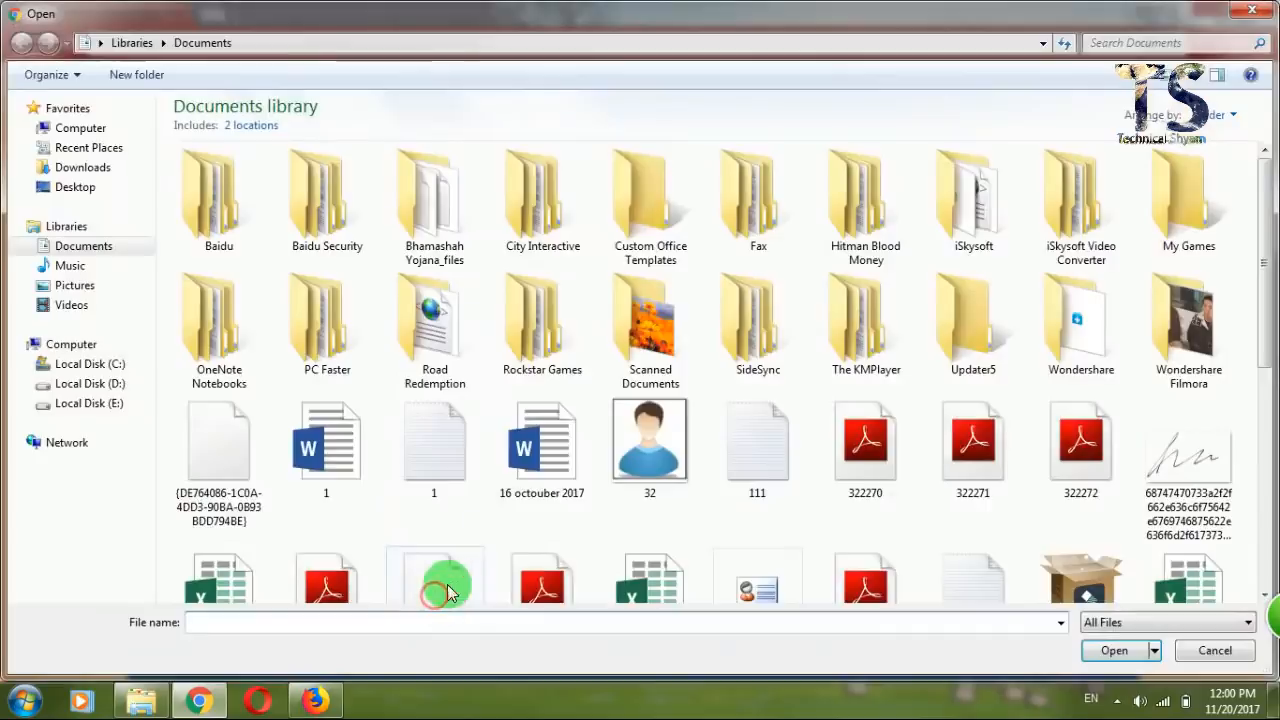
click(641, 452)
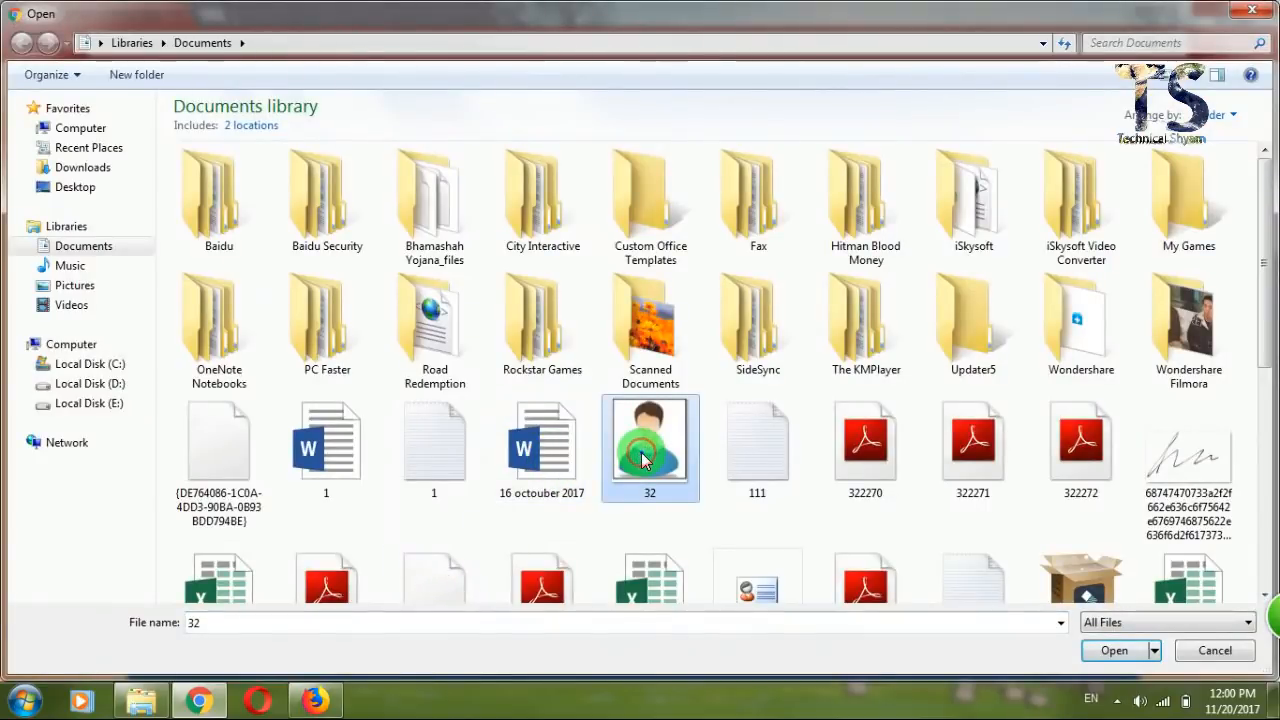
right_click(641, 452)
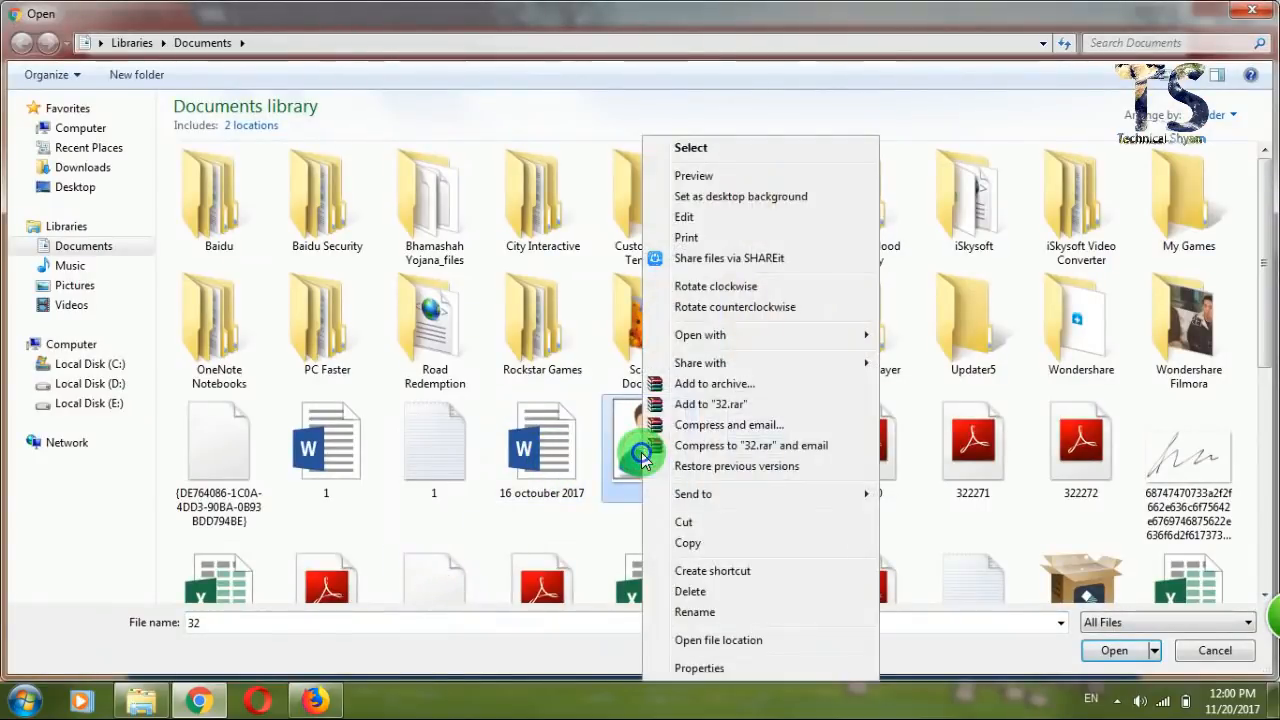
click(750, 226)
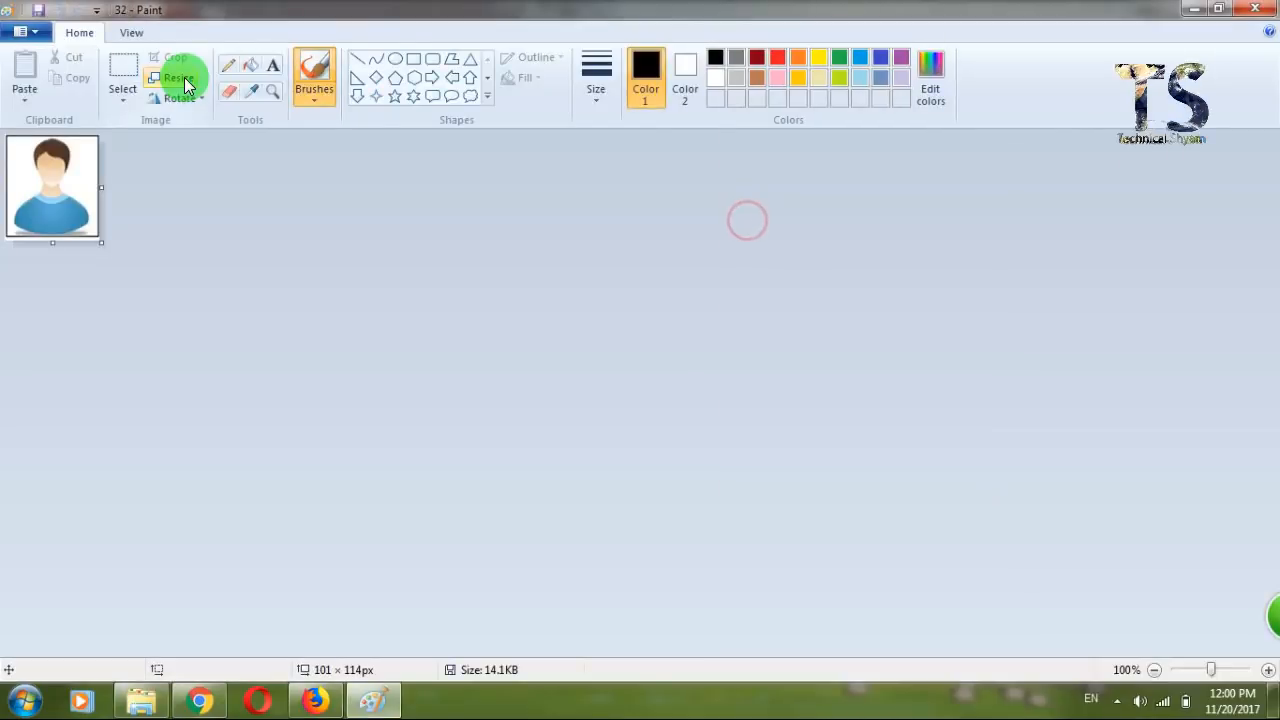
Resize photo 32 to 150 pixels wide and upload it as the candidate photo.
click(186, 86)
click(205, 146)
double_click(226, 176)
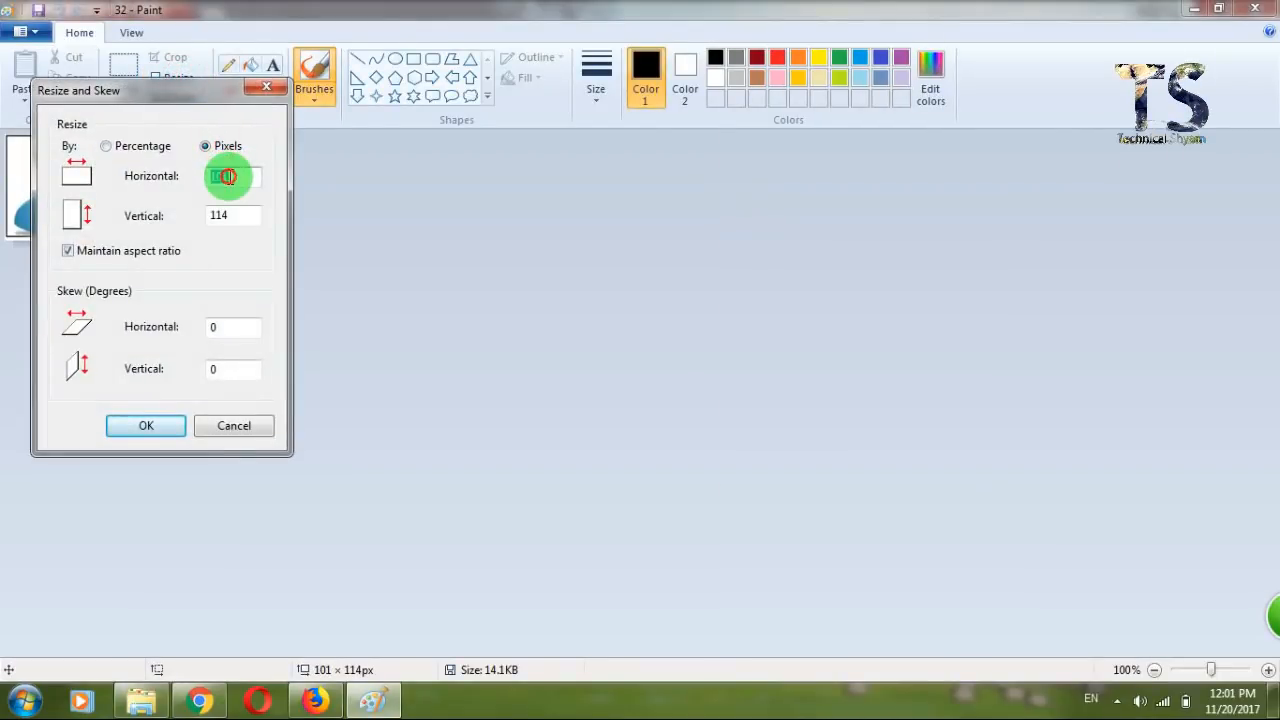
text(150)
key(Return)
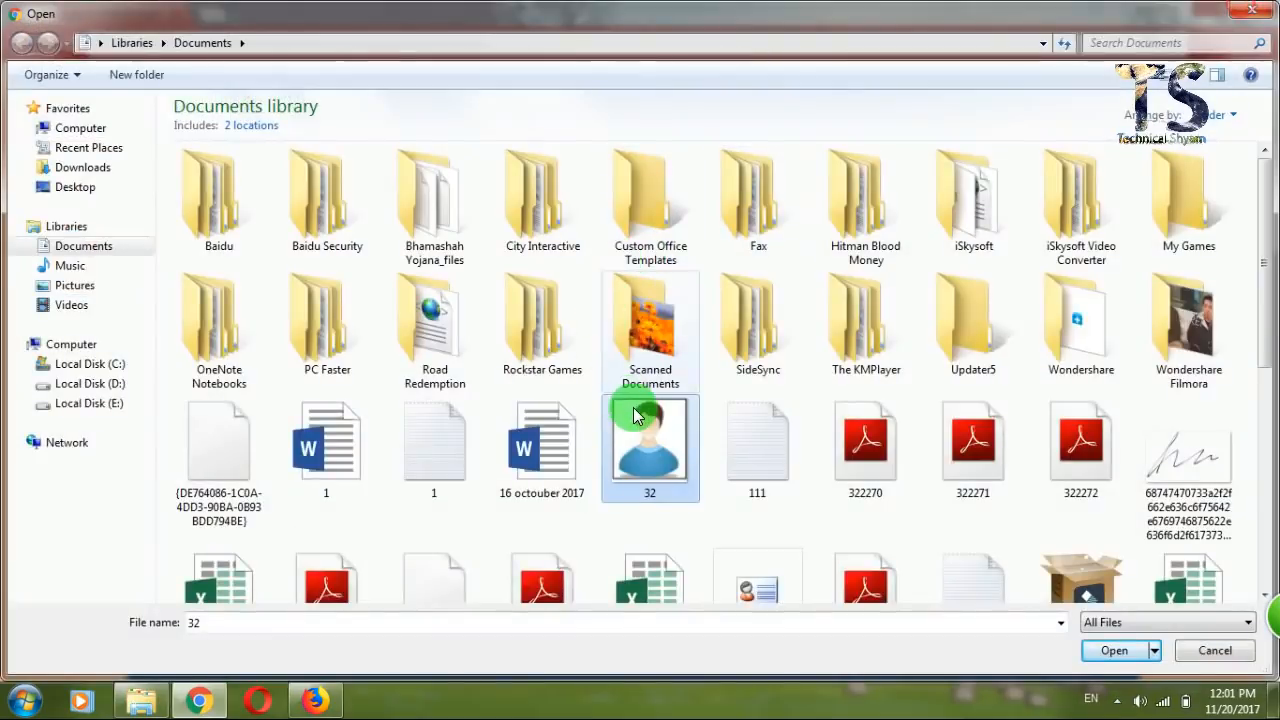
double_click(640, 420)
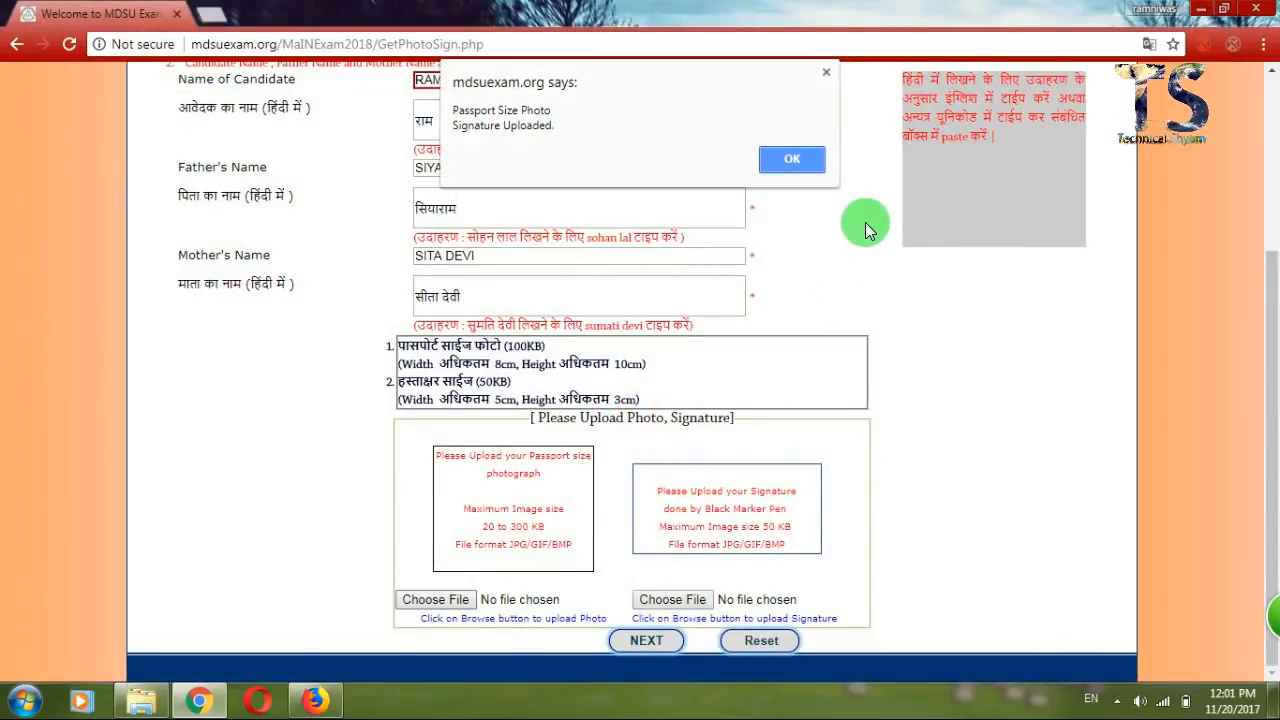
Dismiss the photo-uploaded message and open the signature image in Paint.
click(792, 160)
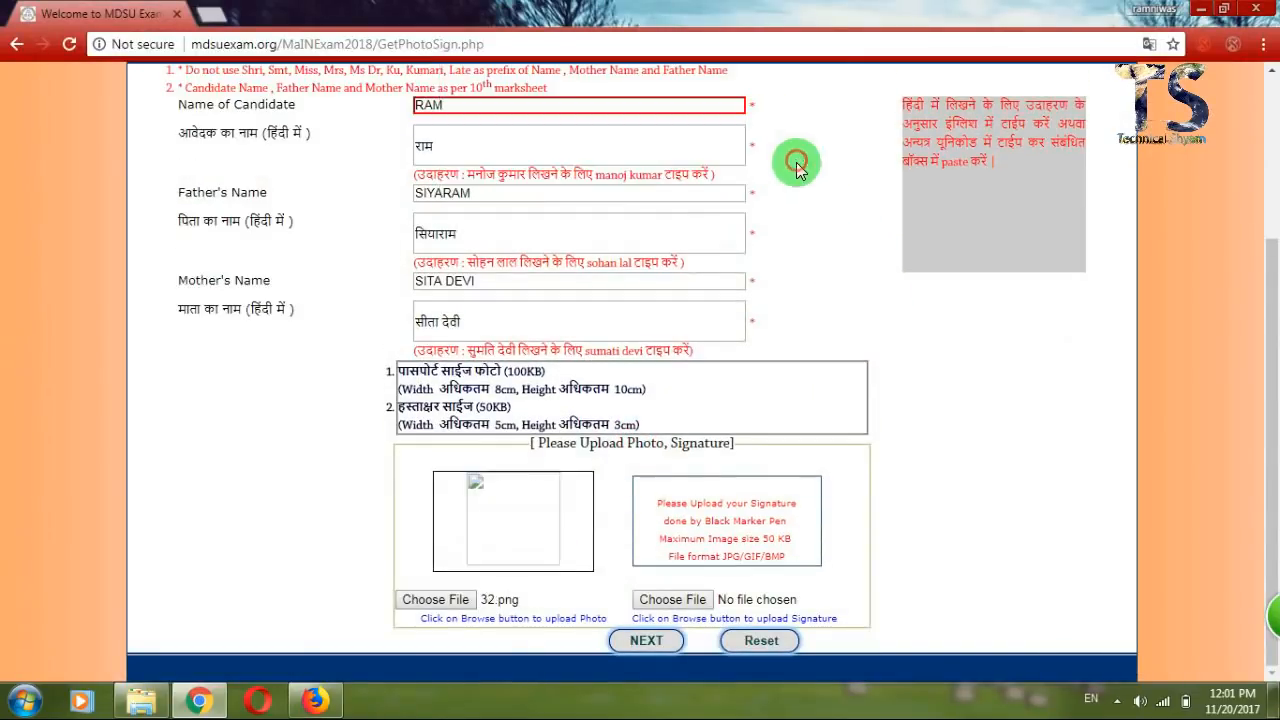
click(700, 600)
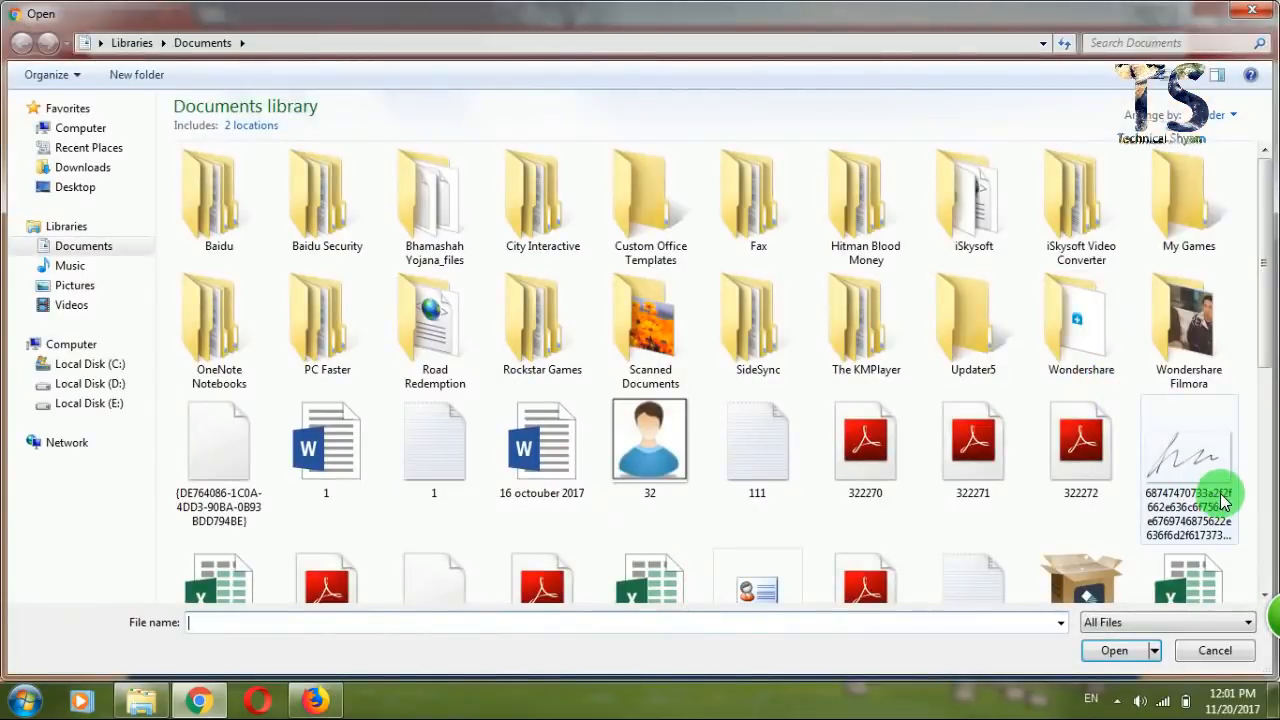
click(1224, 502)
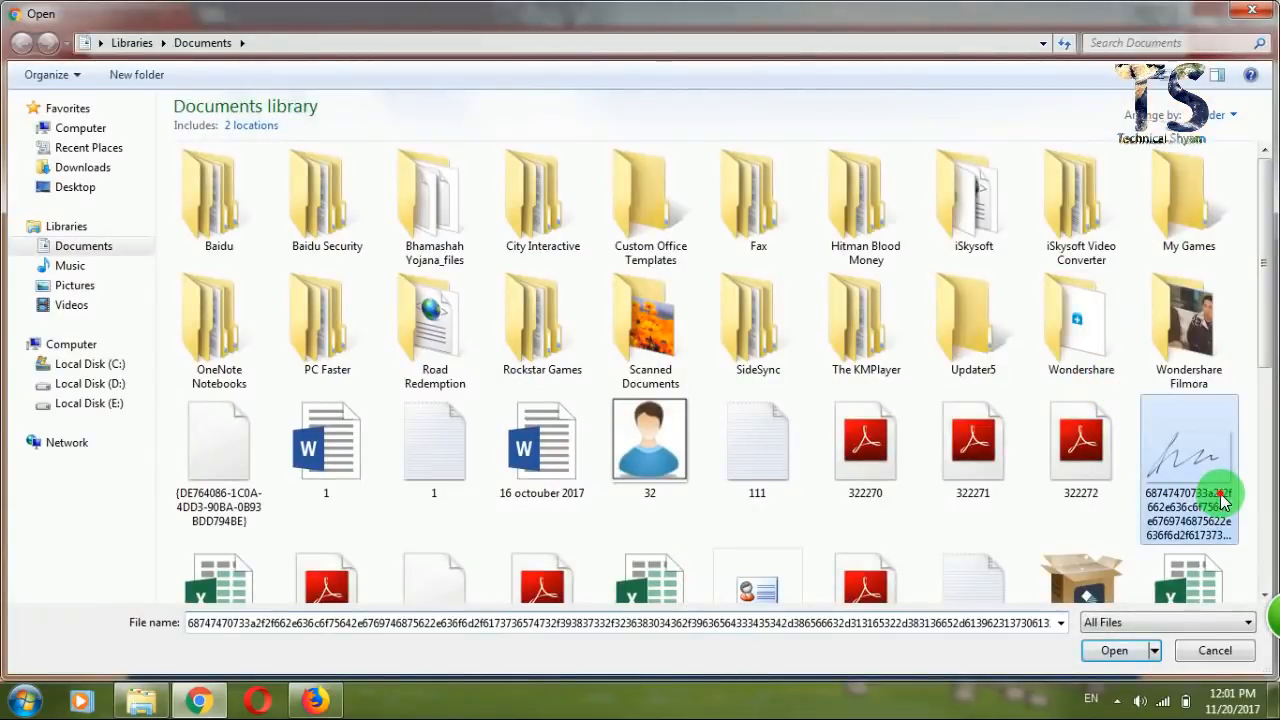
right_click(1220, 492)
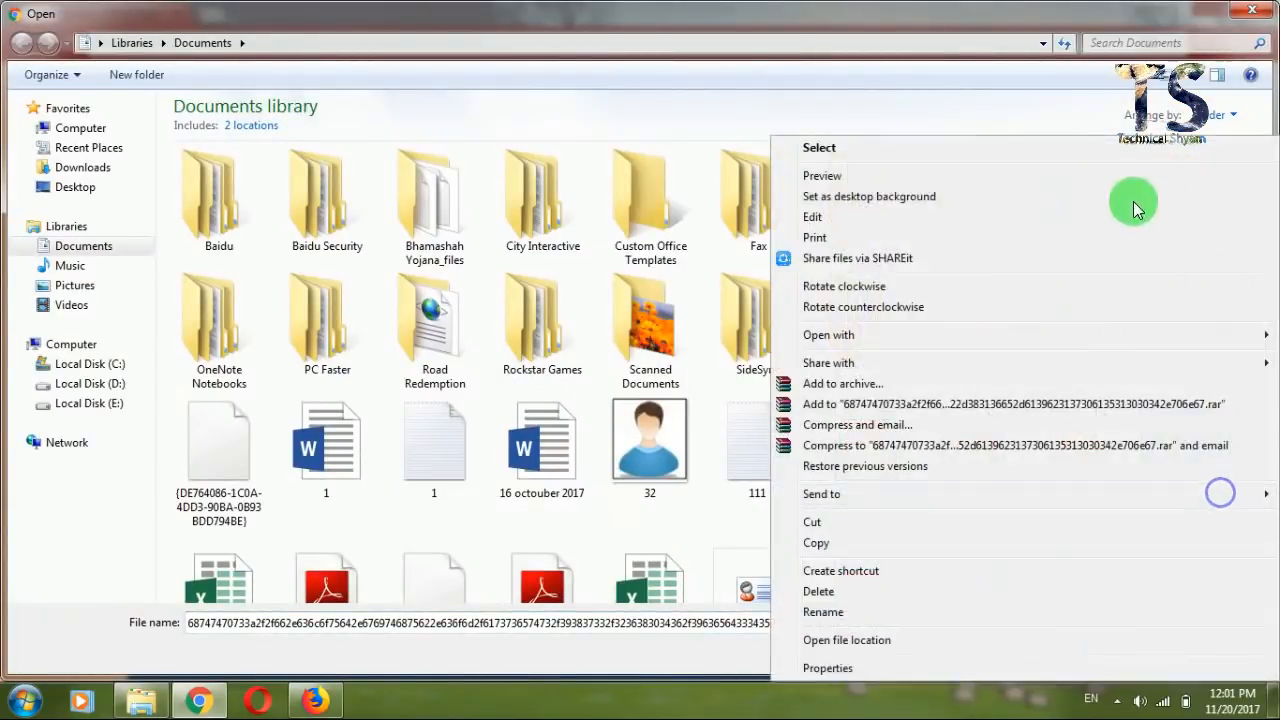
click(975, 218)
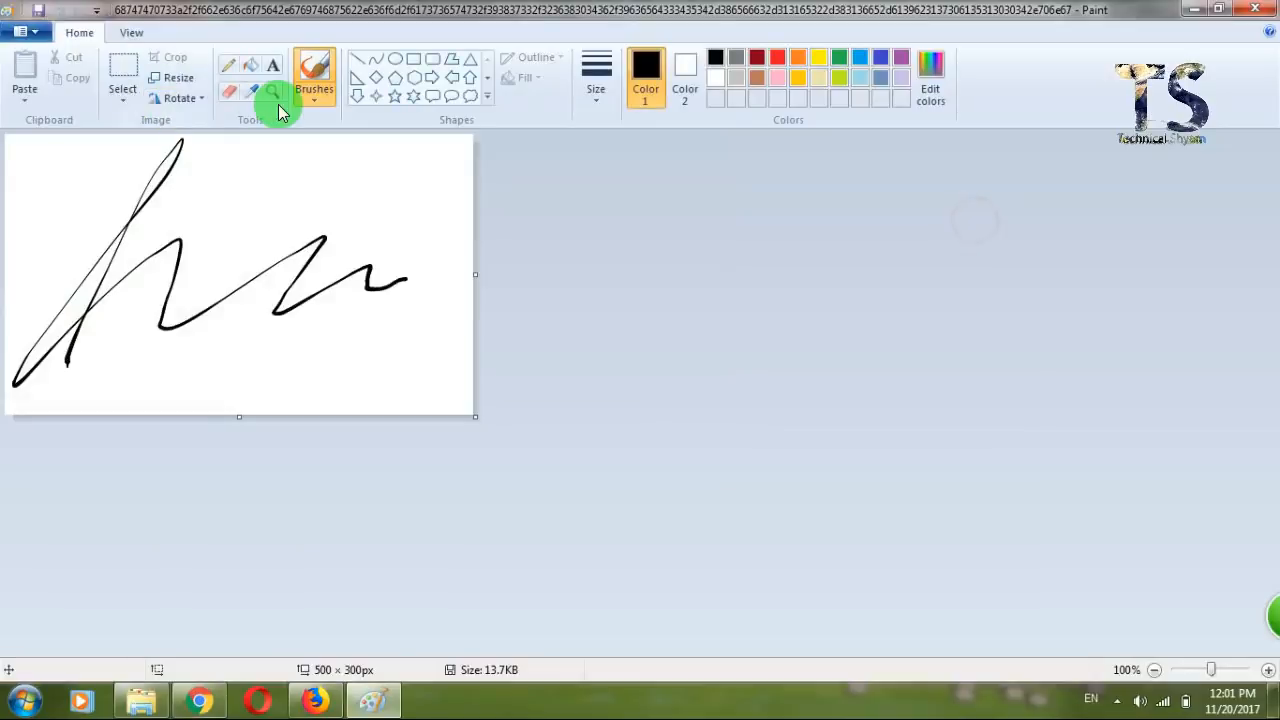
Resize the signature image to 150 × 90 pixels.
click(182, 88)
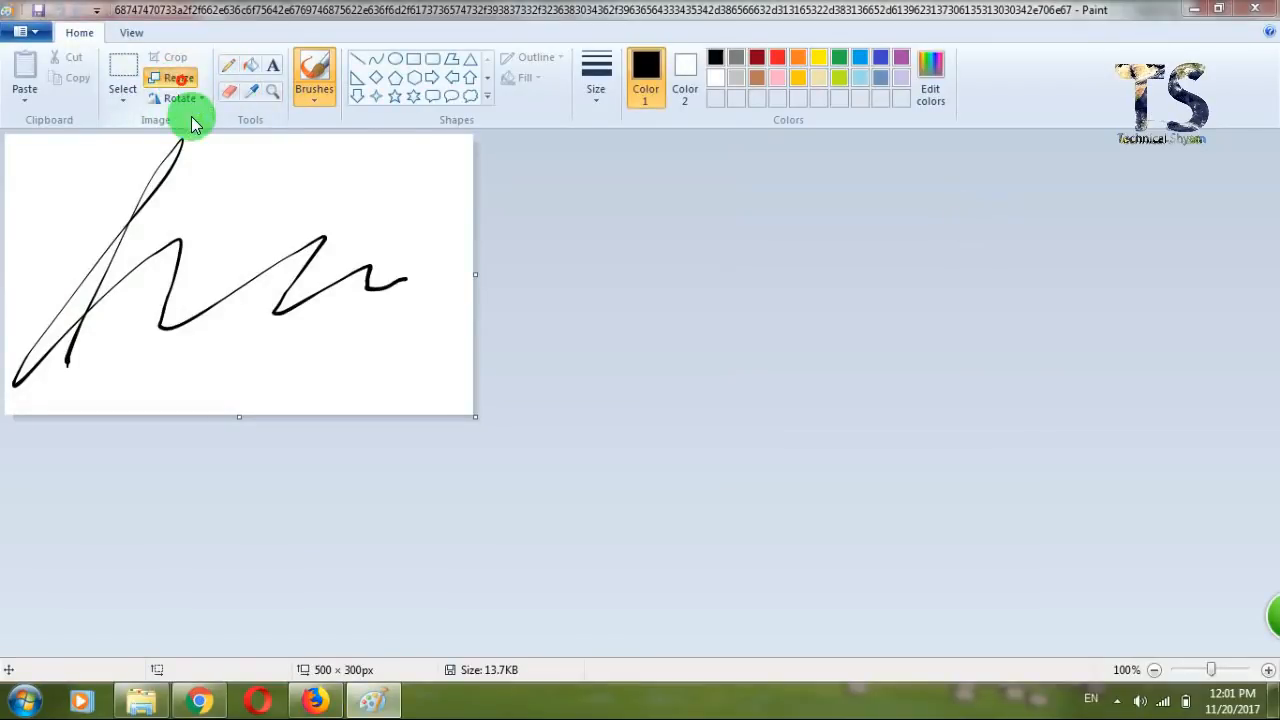
click(227, 148)
double_click(241, 179)
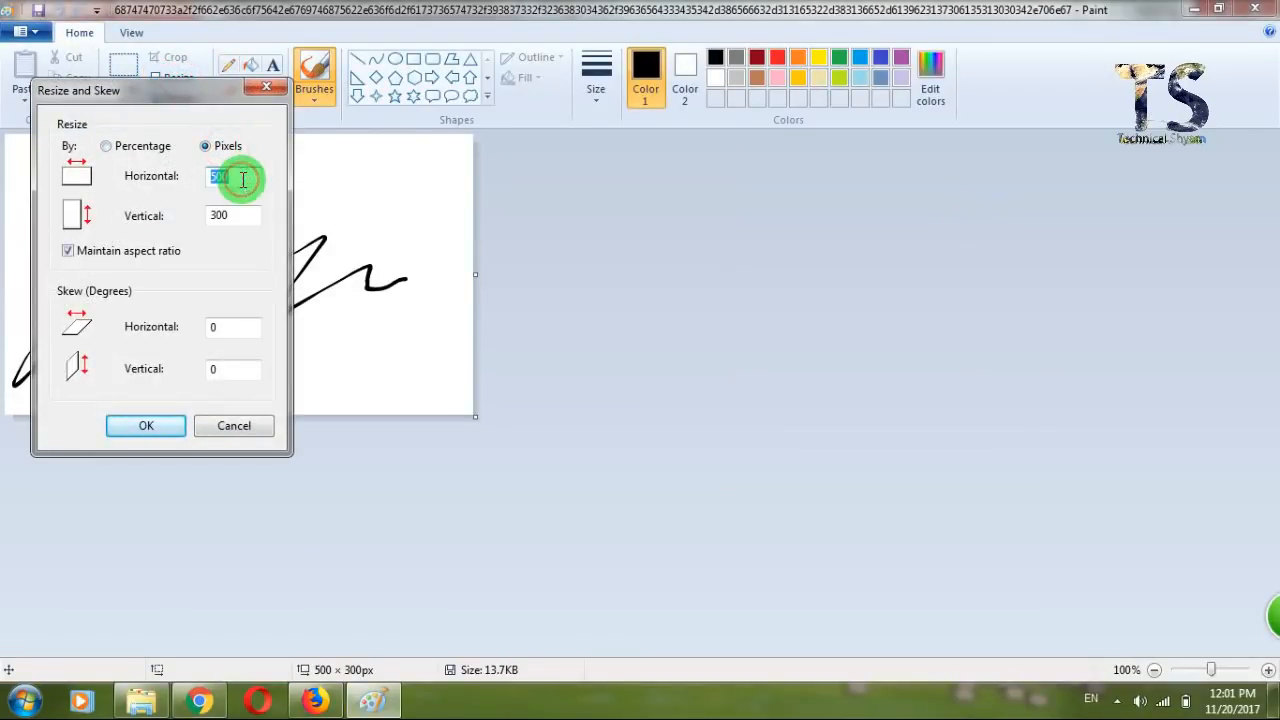
text(150)
key(Return)
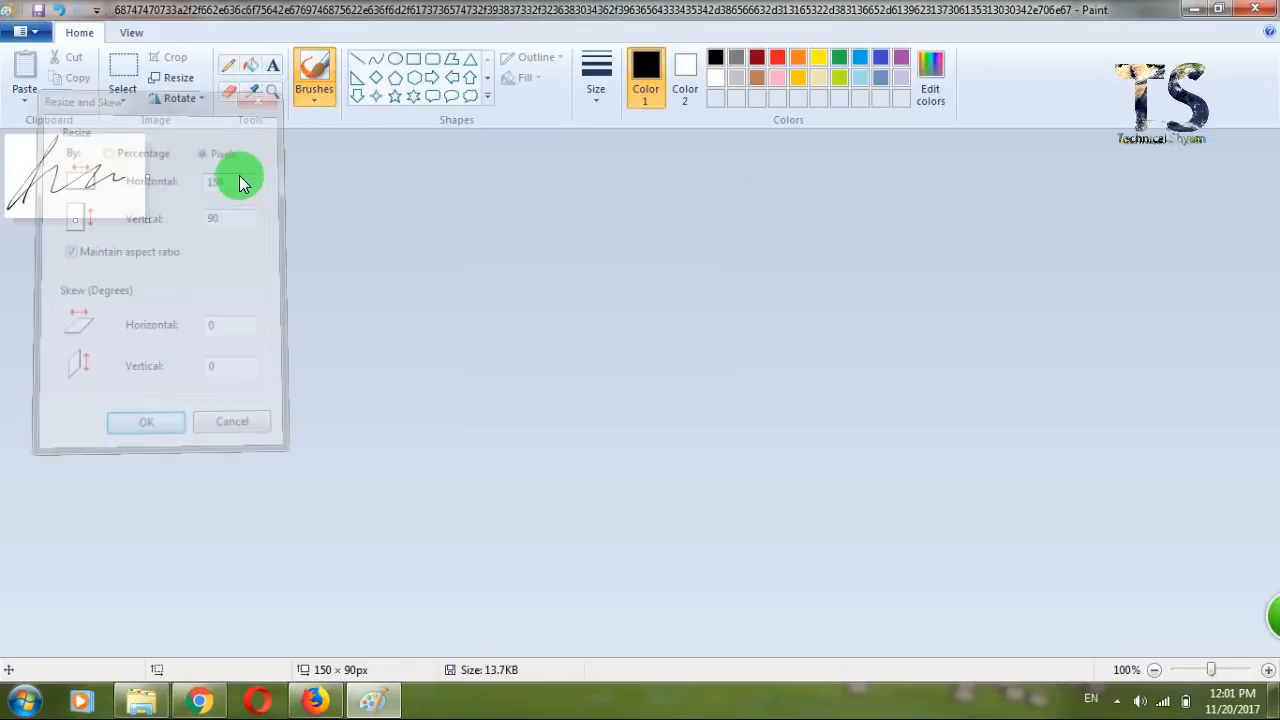
Save the signature as JPEG file SIGNA in Documents, accepting the transparency loss.
click(28, 31)
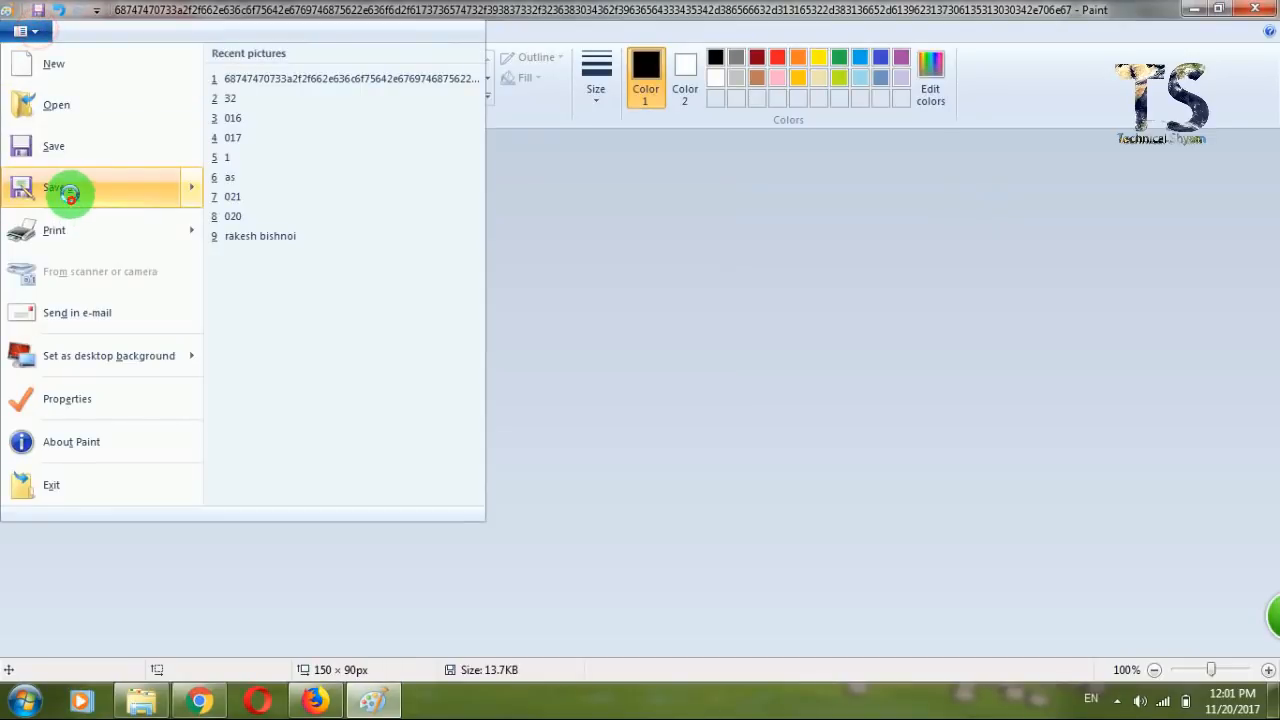
click(71, 200)
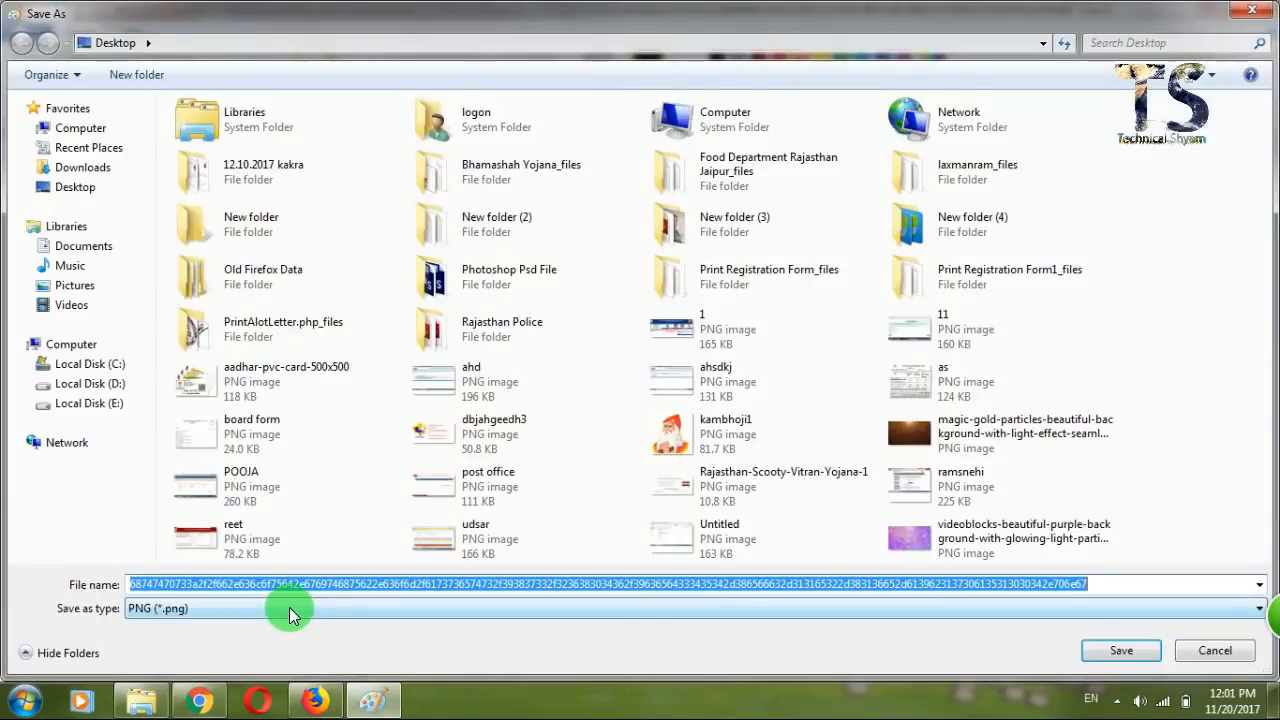
click(289, 608)
click(323, 548)
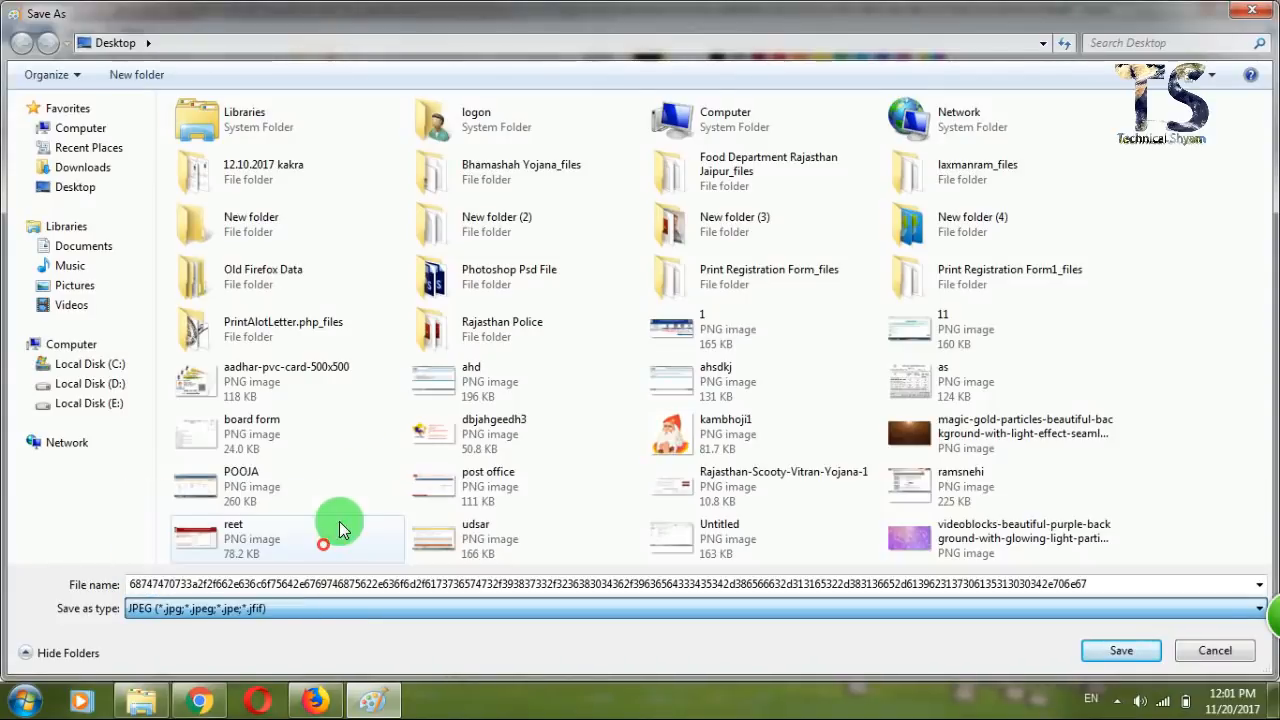
click(70, 245)
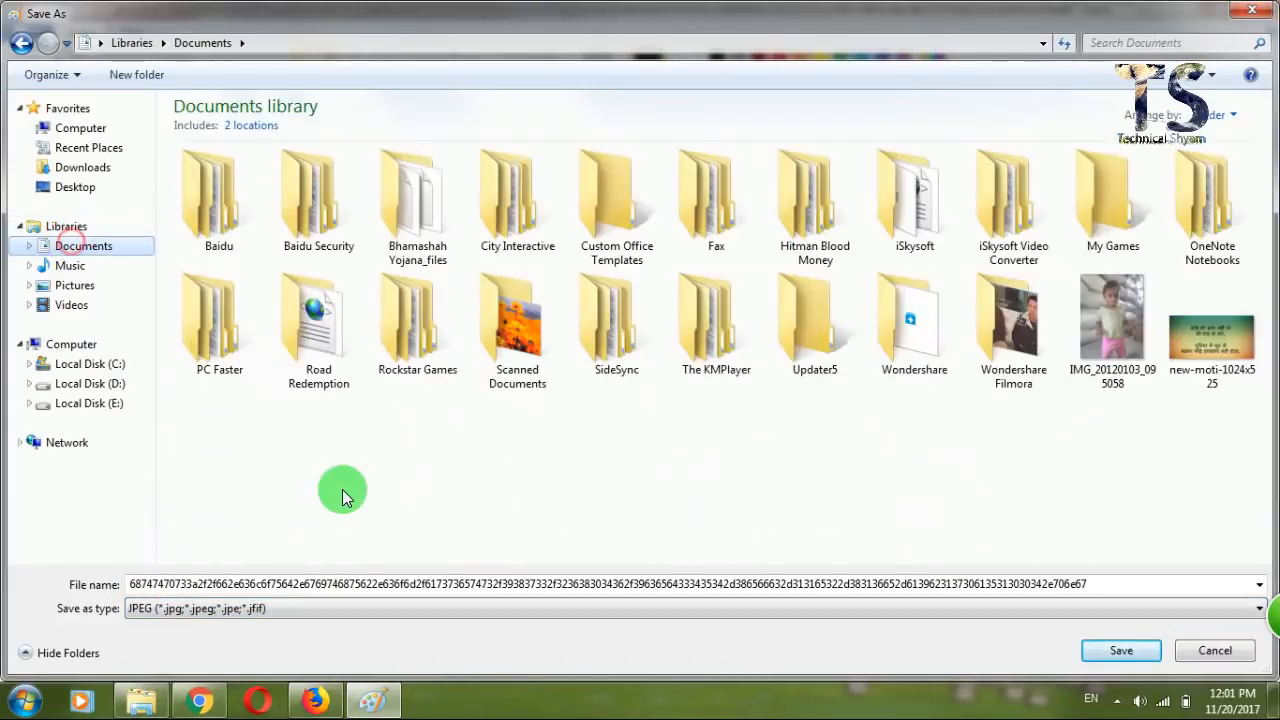
double_click(482, 584)
text(SIGNA)
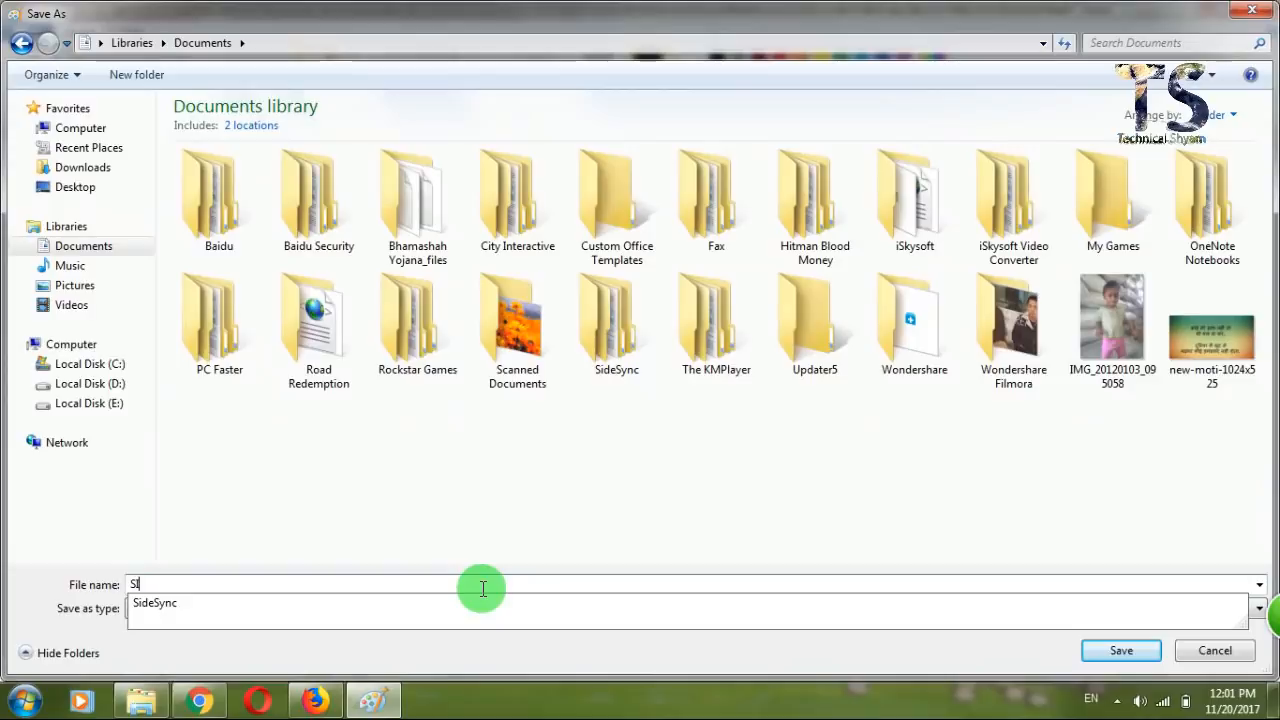
key(Return)
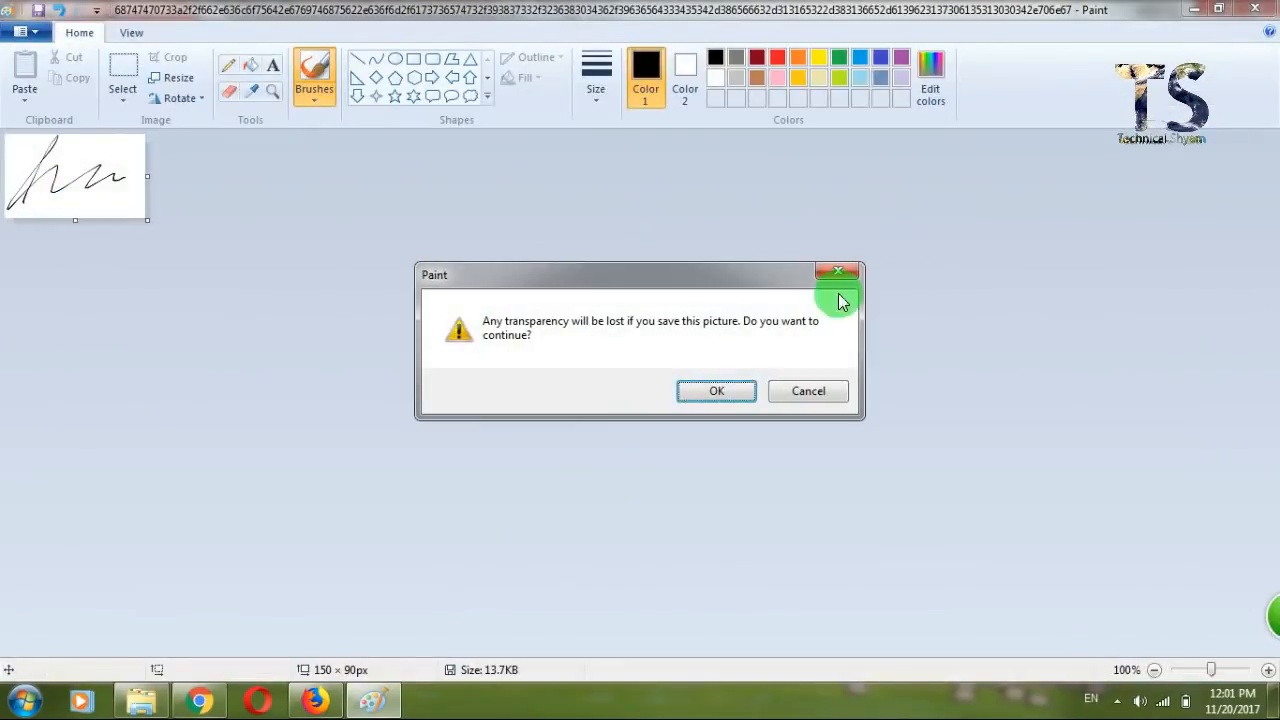
click(712, 391)
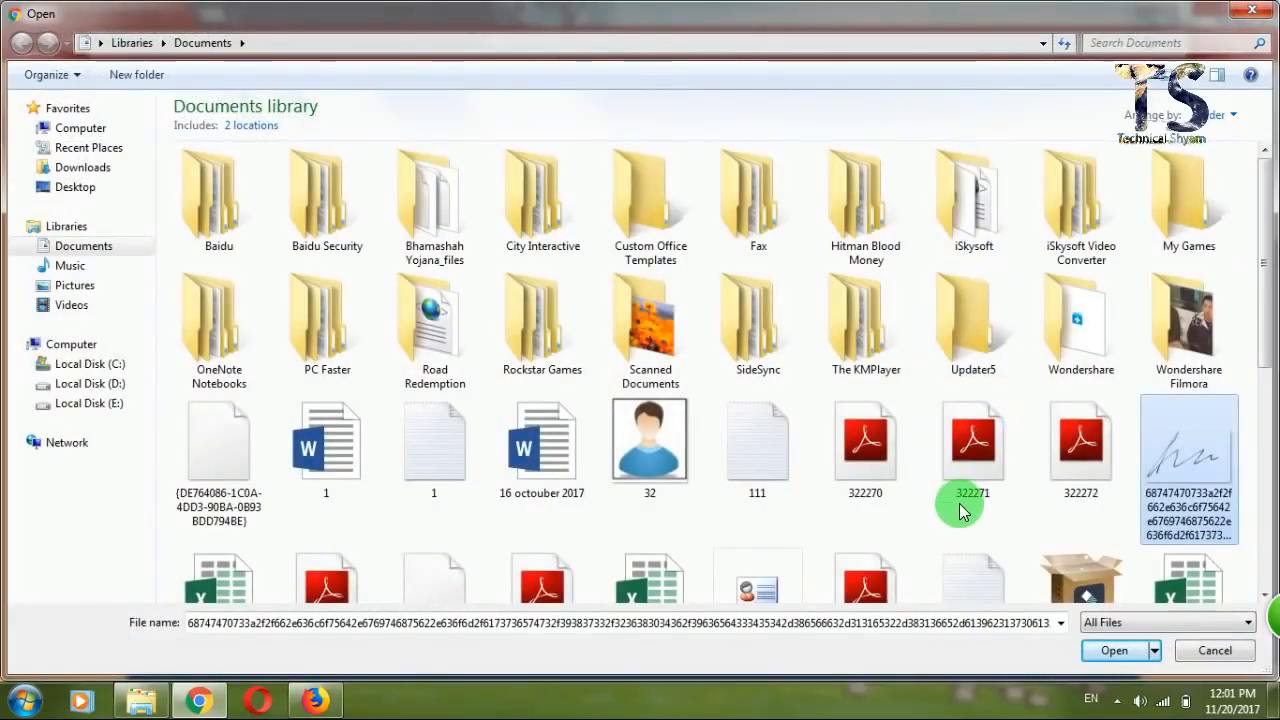
Upload SIGNA.jpg as the signature and press NEXT, triggering the jpg/gif/bmp photo-format warning.
click(958, 504)
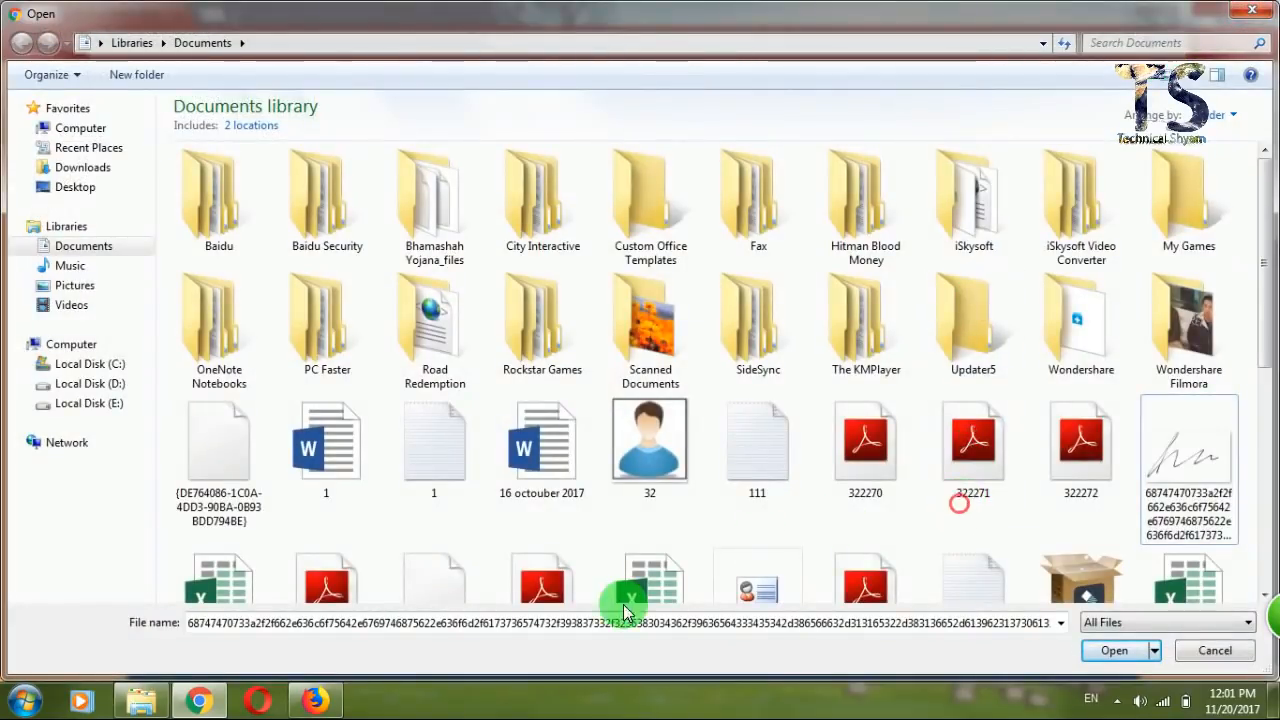
double_click(595, 622)
text(si)
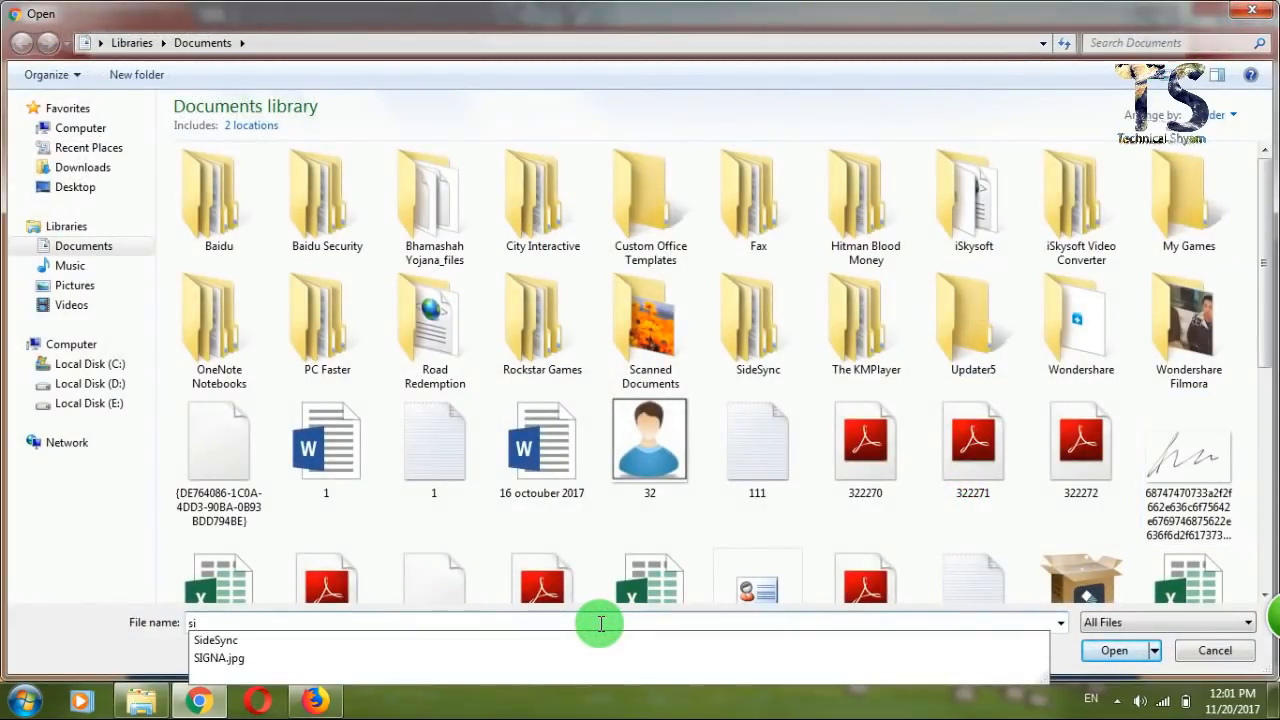
key(Down)
key(Down)
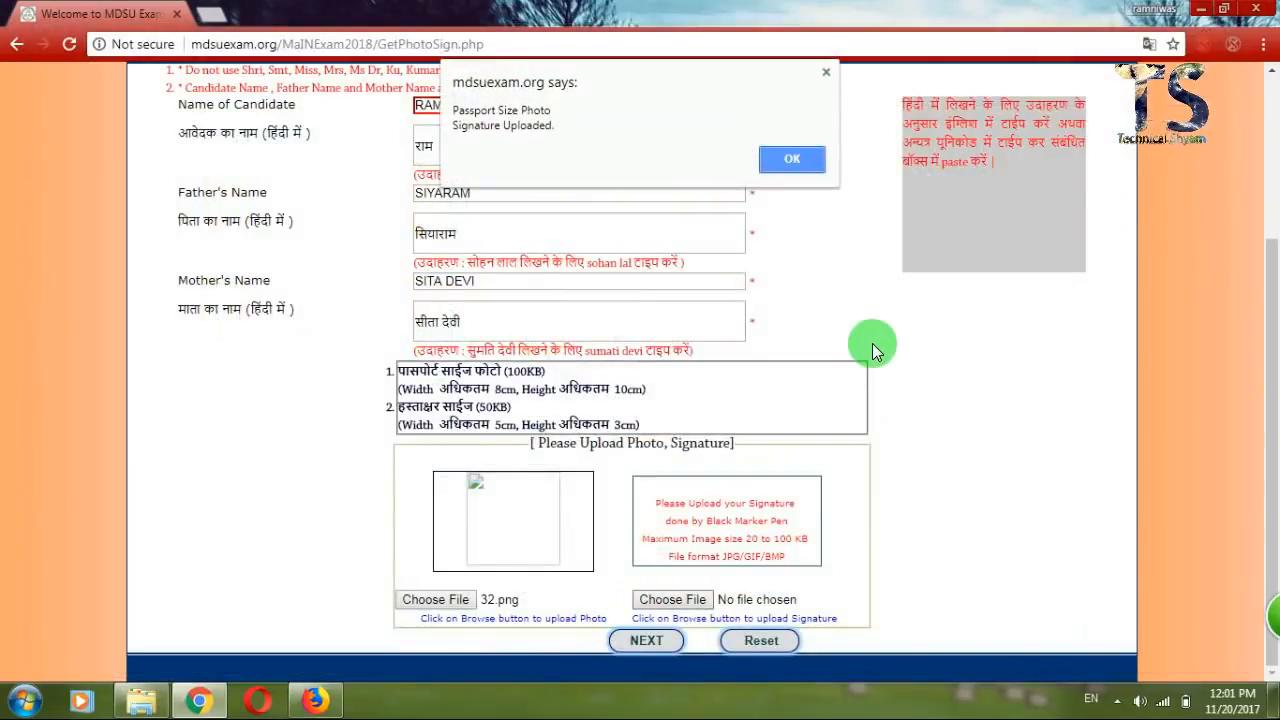
click(777, 160)
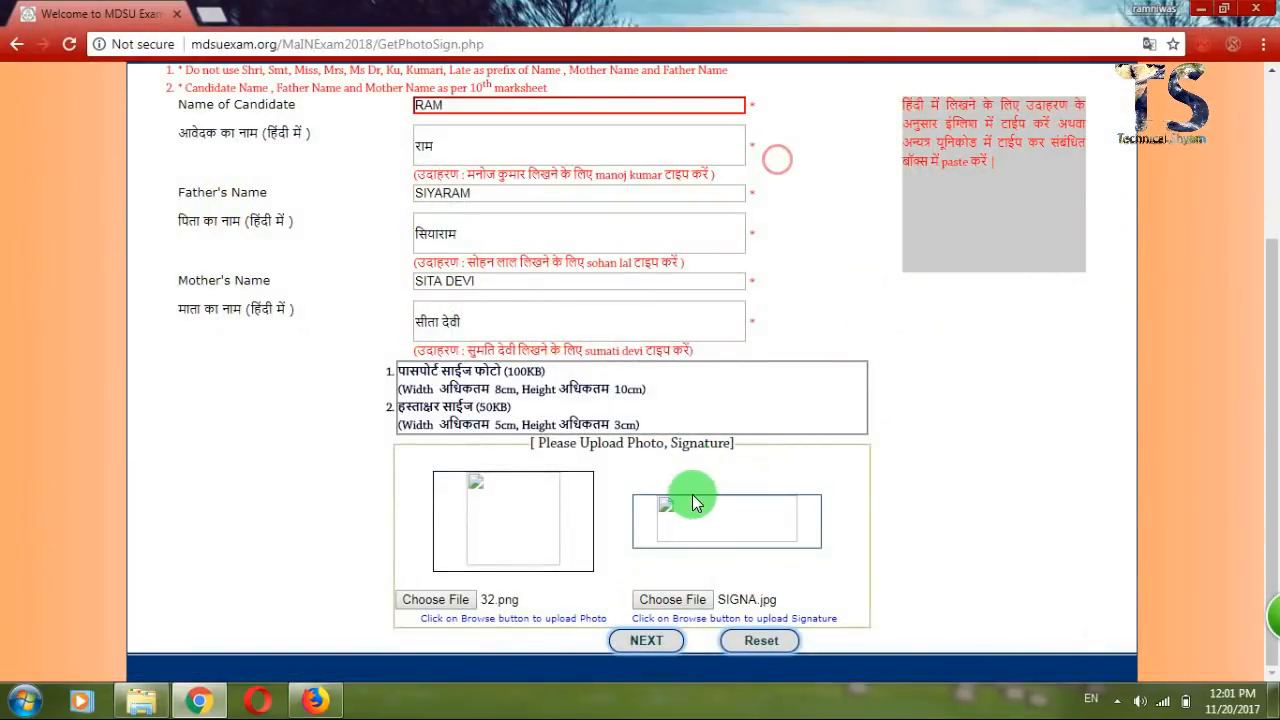
click(645, 645)
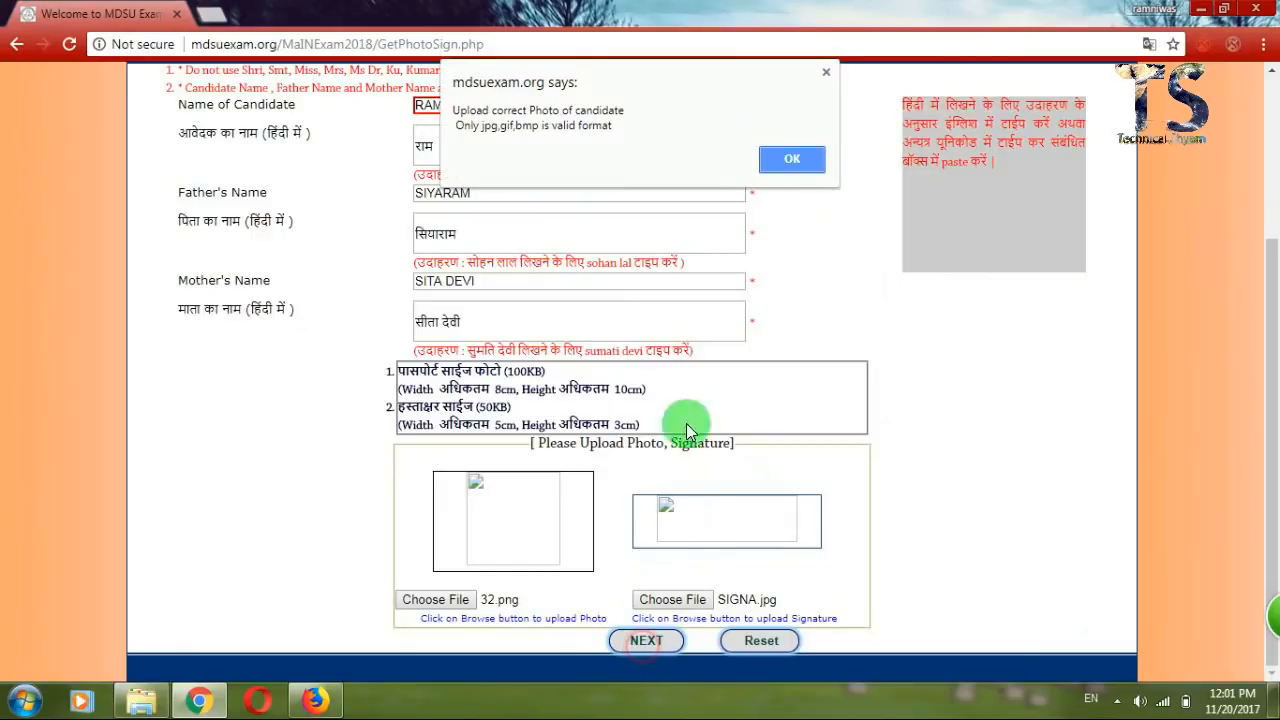
Upload file 32 as the signature and retry NEXT, getting the photo-format warning again.
click(792, 160)
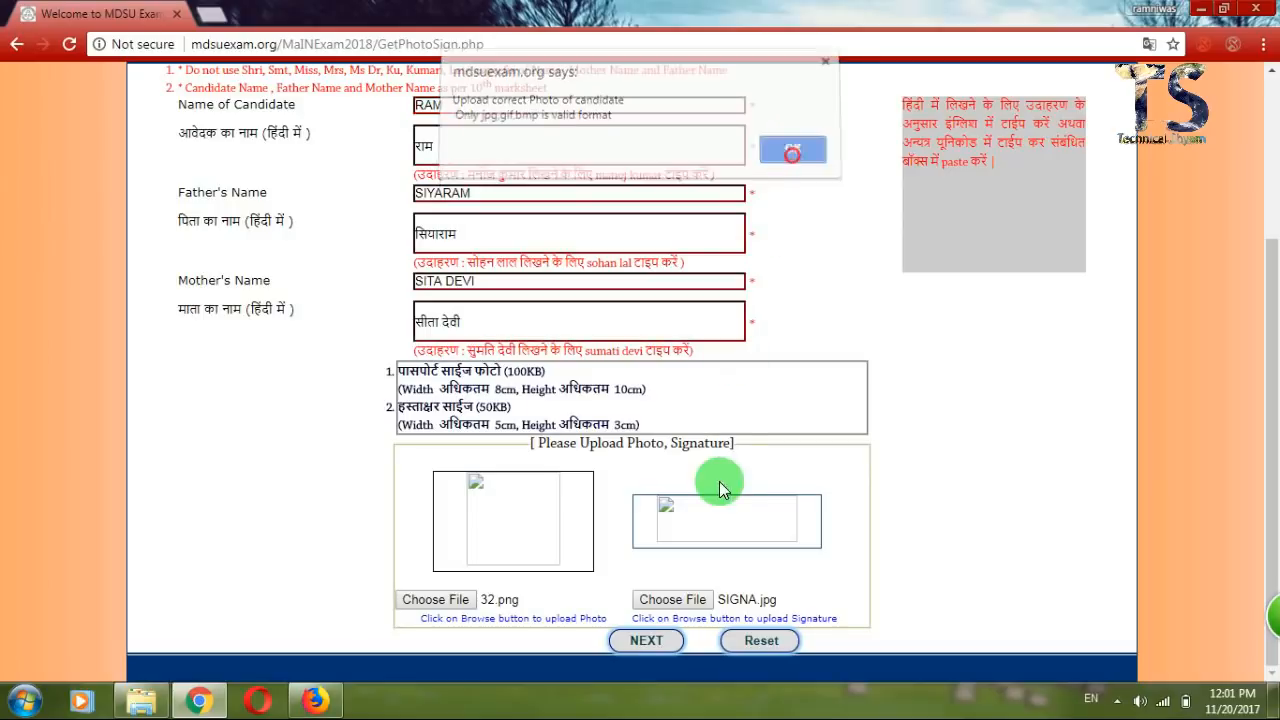
click(680, 600)
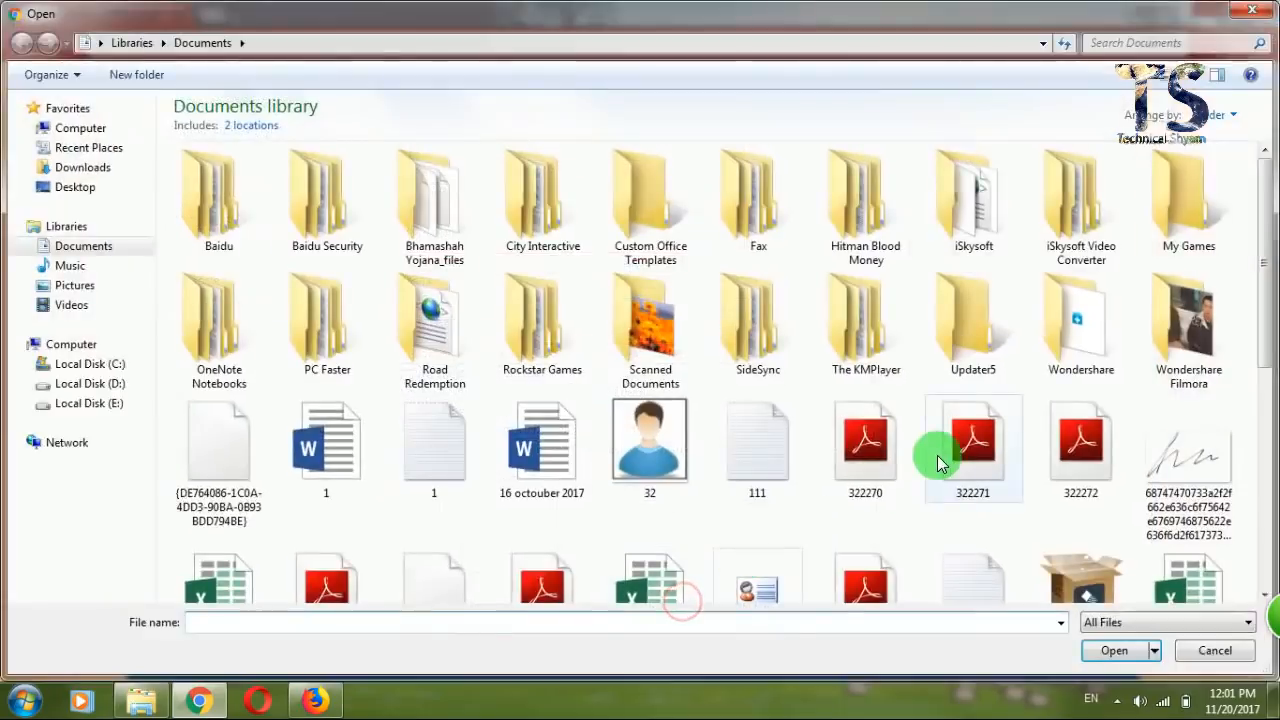
double_click(670, 478)
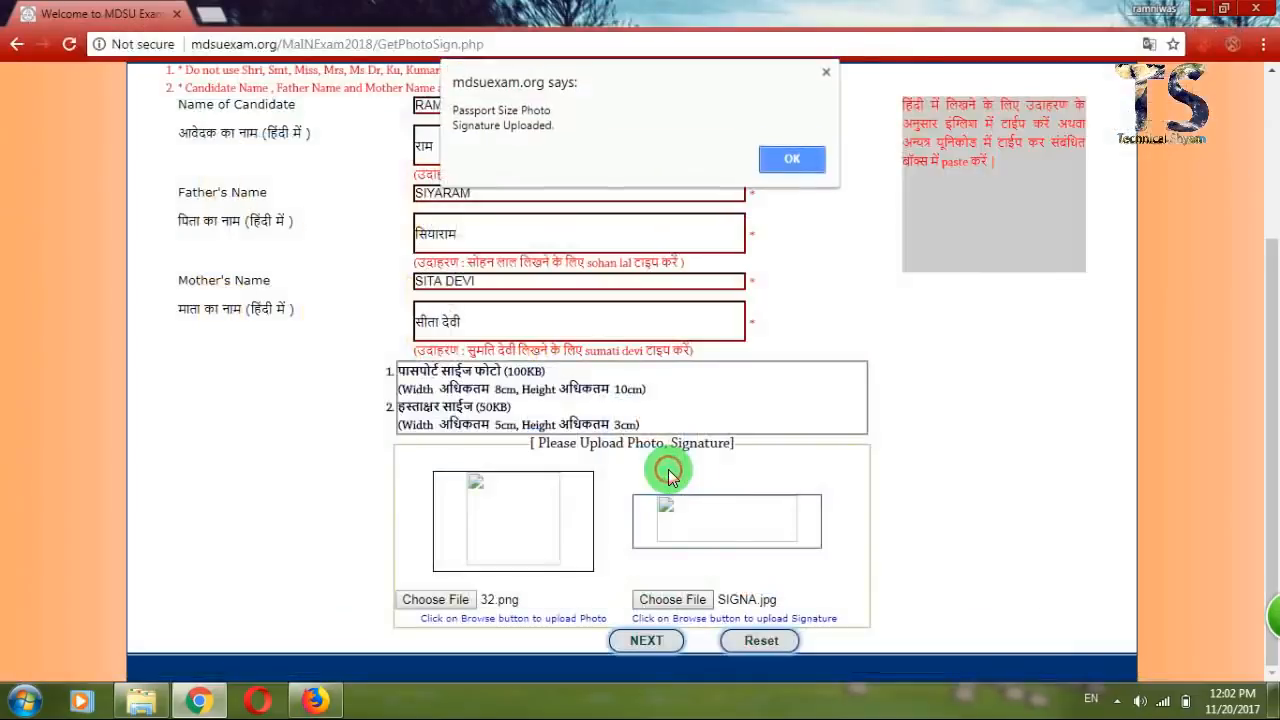
click(766, 163)
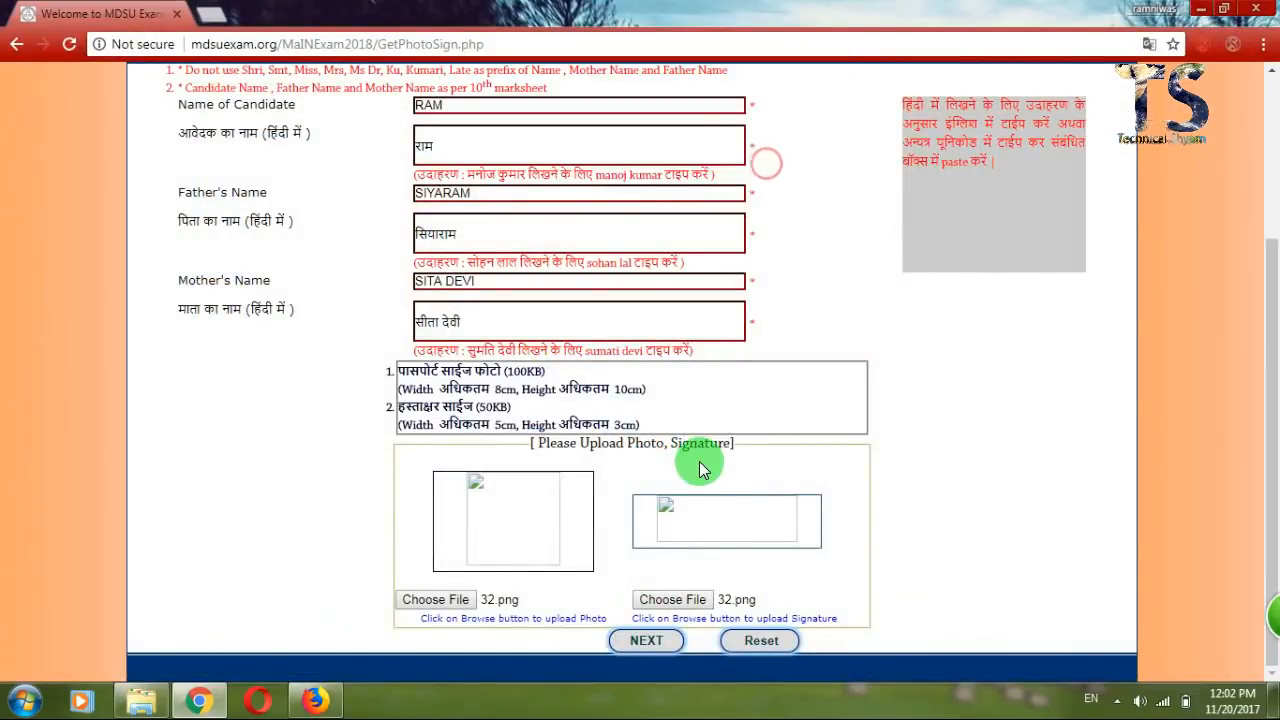
click(651, 641)
click(648, 641)
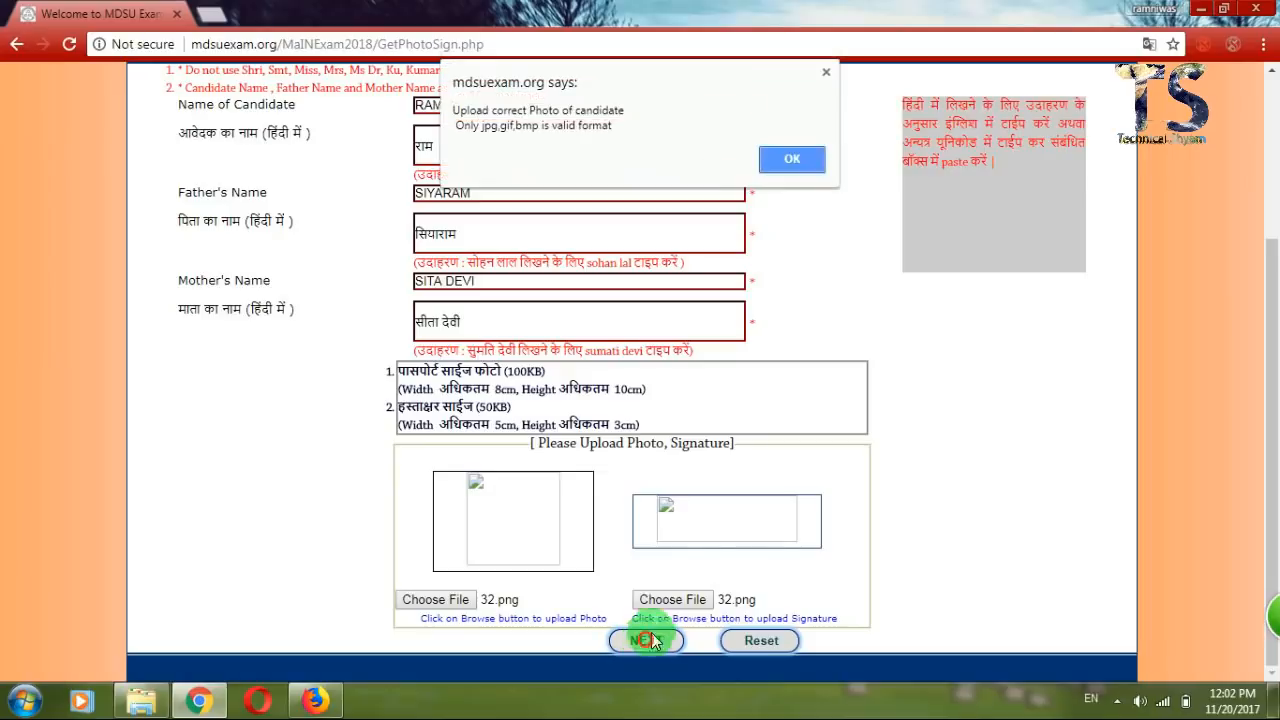
Restore SIGNA.jpg as the signature and start choosing a replacement photo file.
click(795, 161)
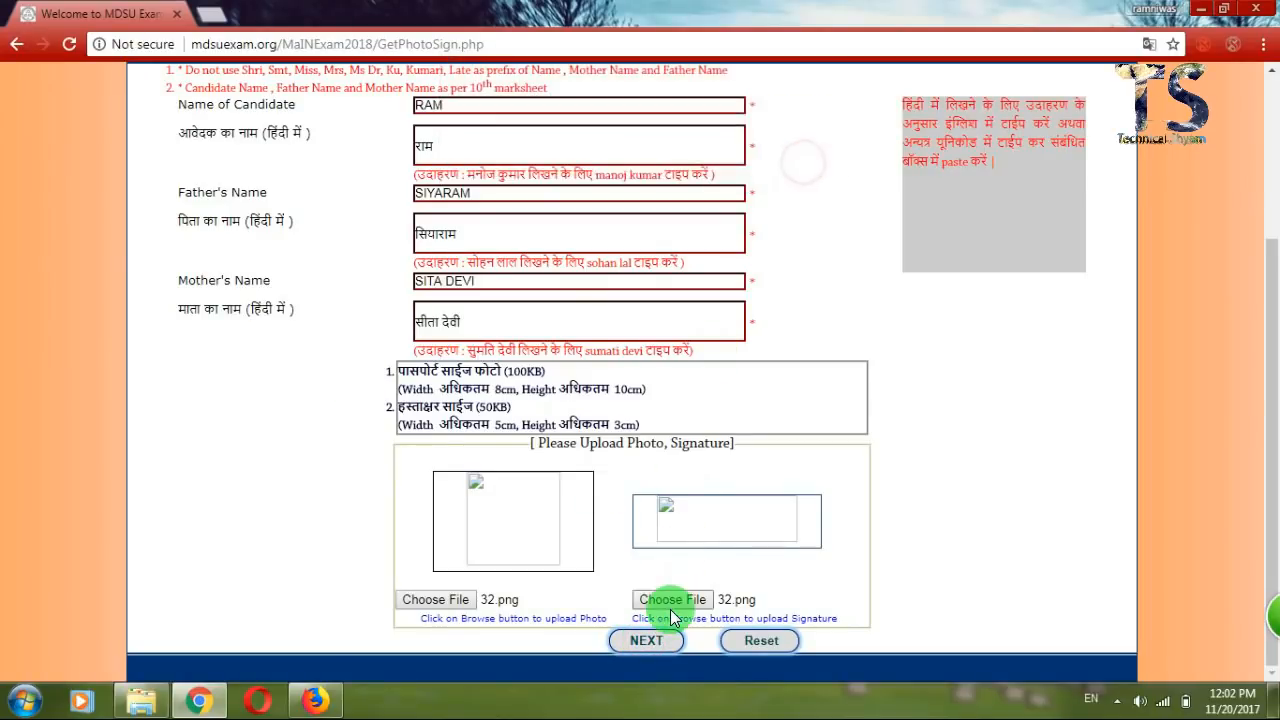
click(686, 601)
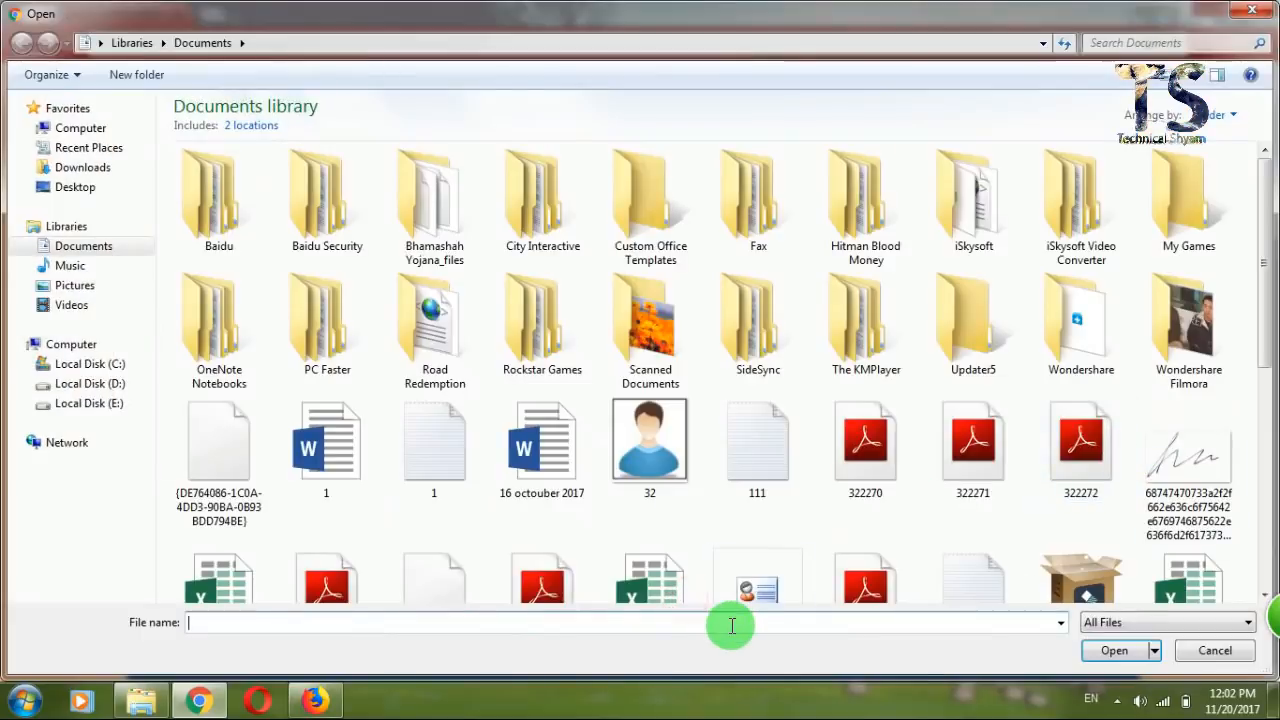
text(S)
key(Down)
key(Down)
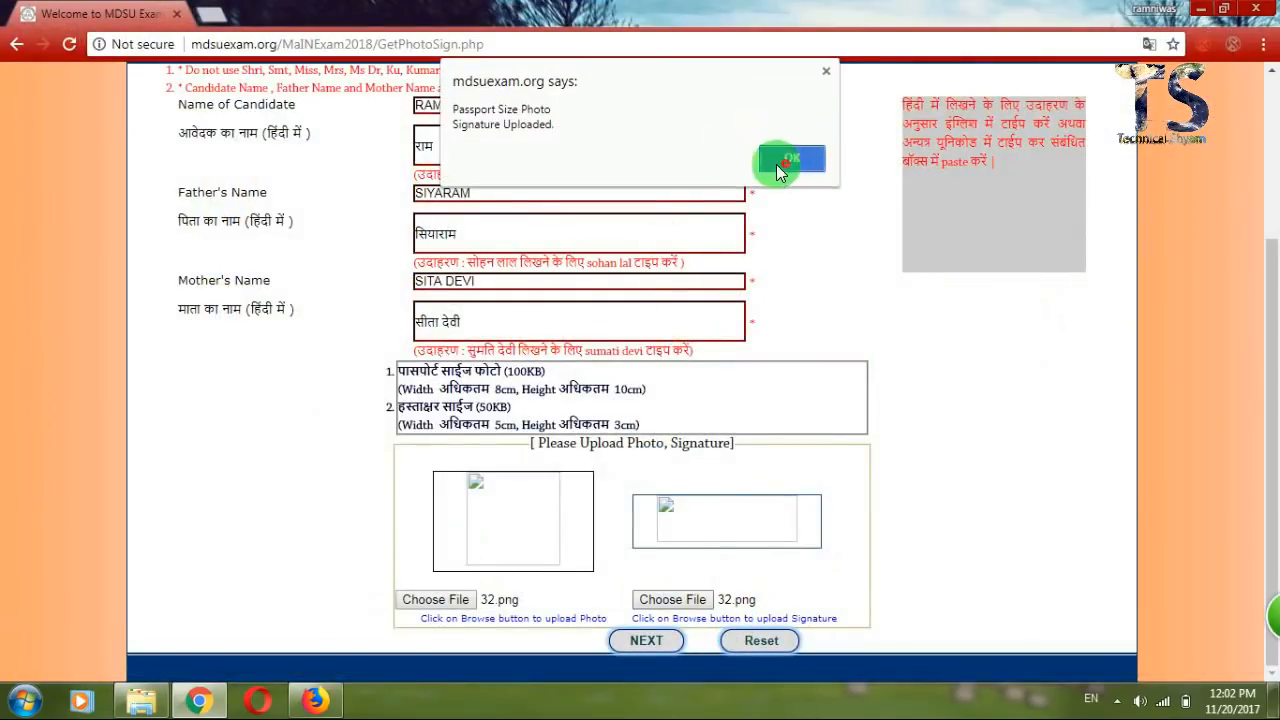
click(785, 158)
click(437, 604)
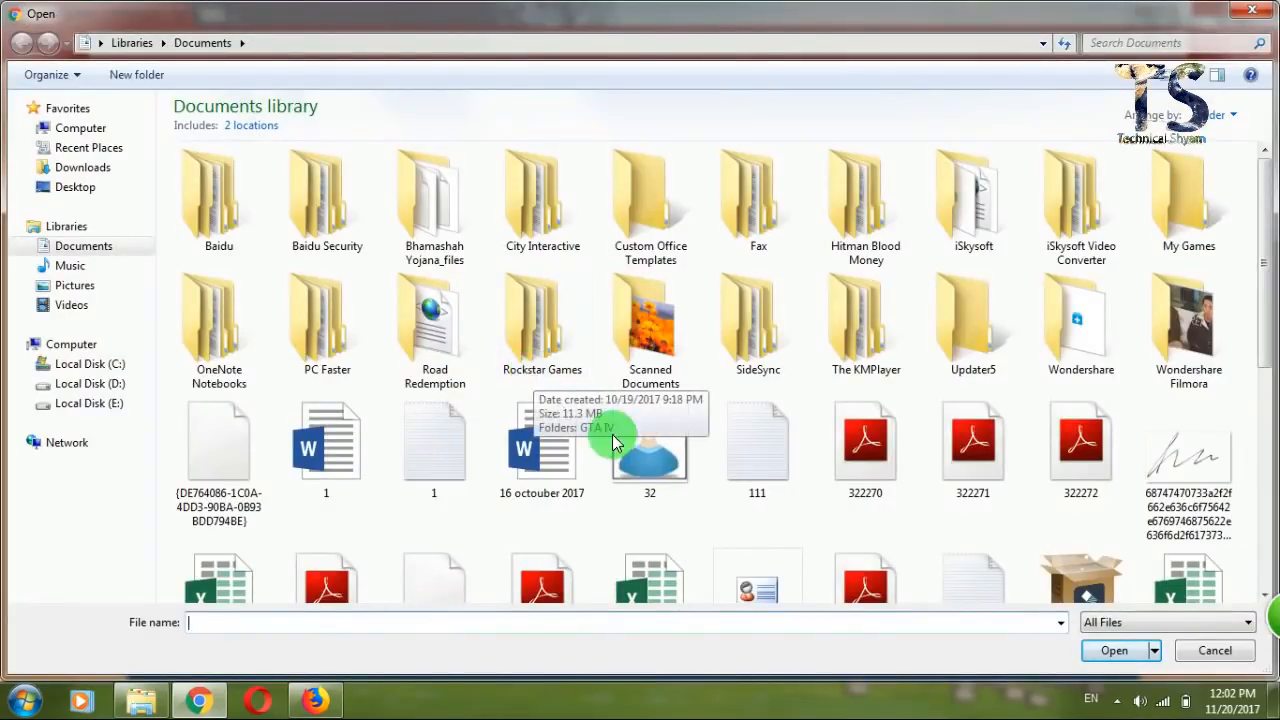
Open photo 32 in Paint from the photo file picker.
click(646, 448)
right_click(641, 450)
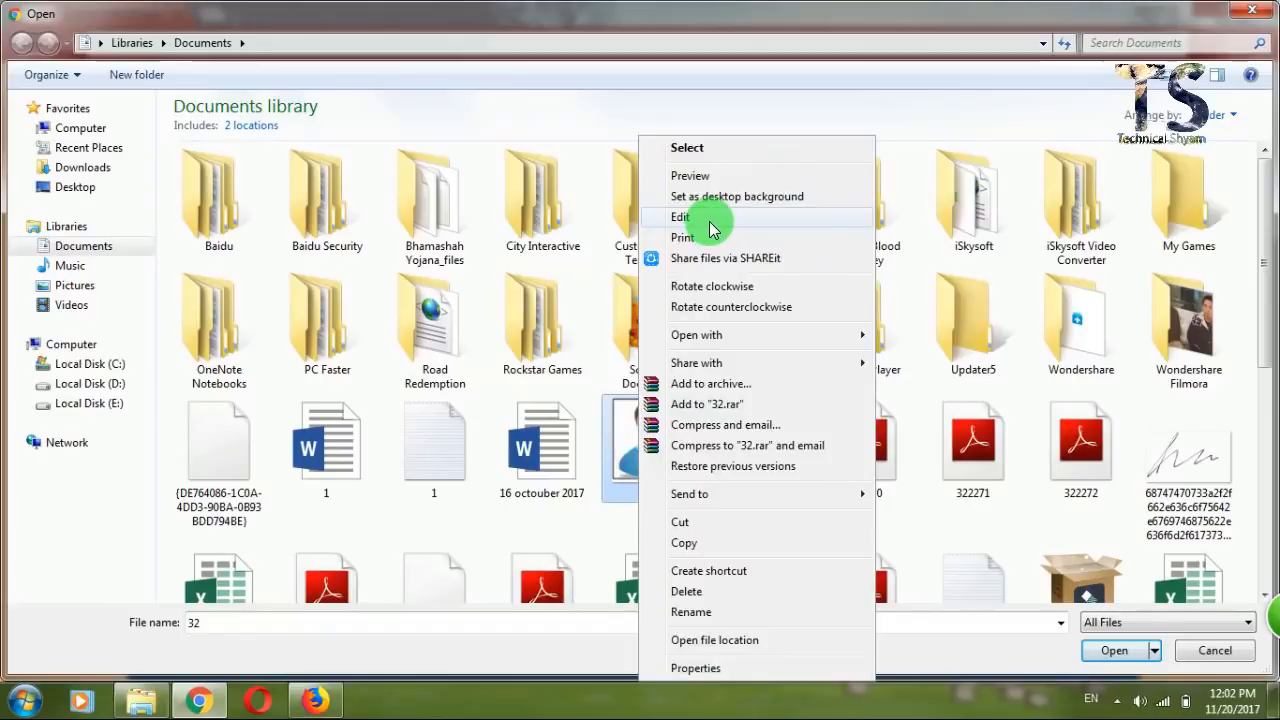
click(708, 218)
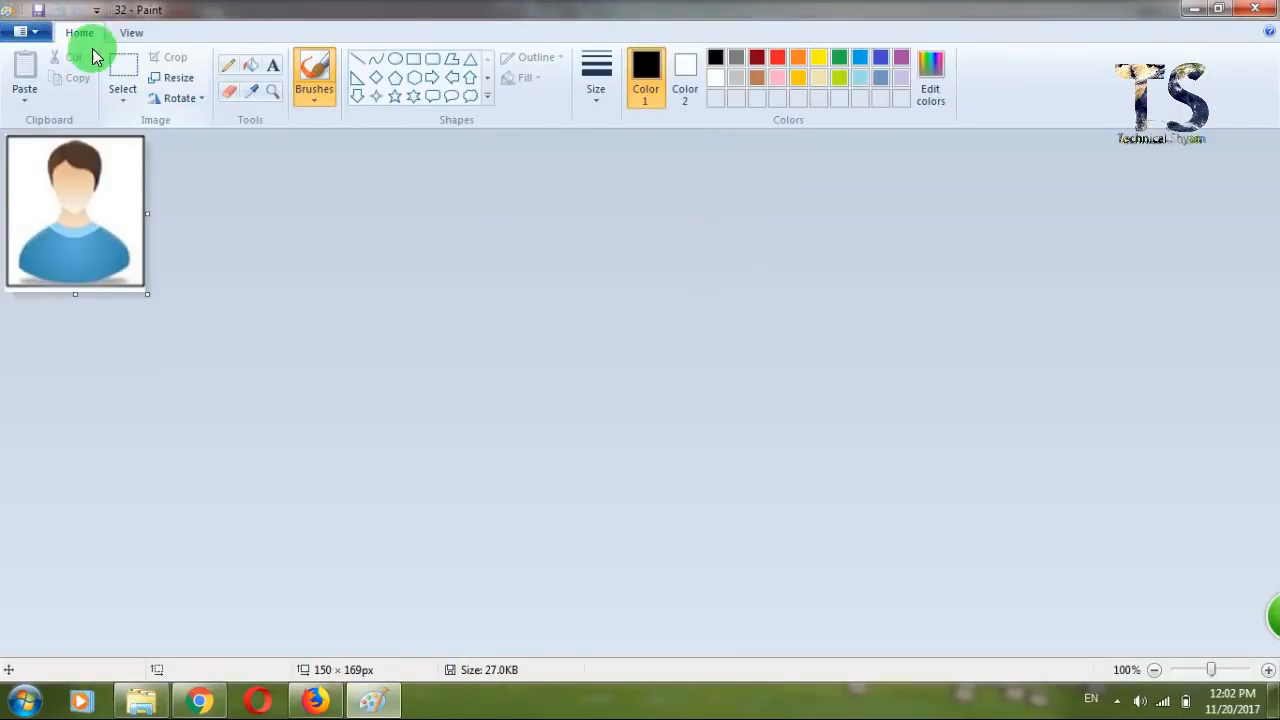
Save photo 32 as JPEG 32.jpg and upload that copy as the candidate photo.
click(44, 29)
click(78, 188)
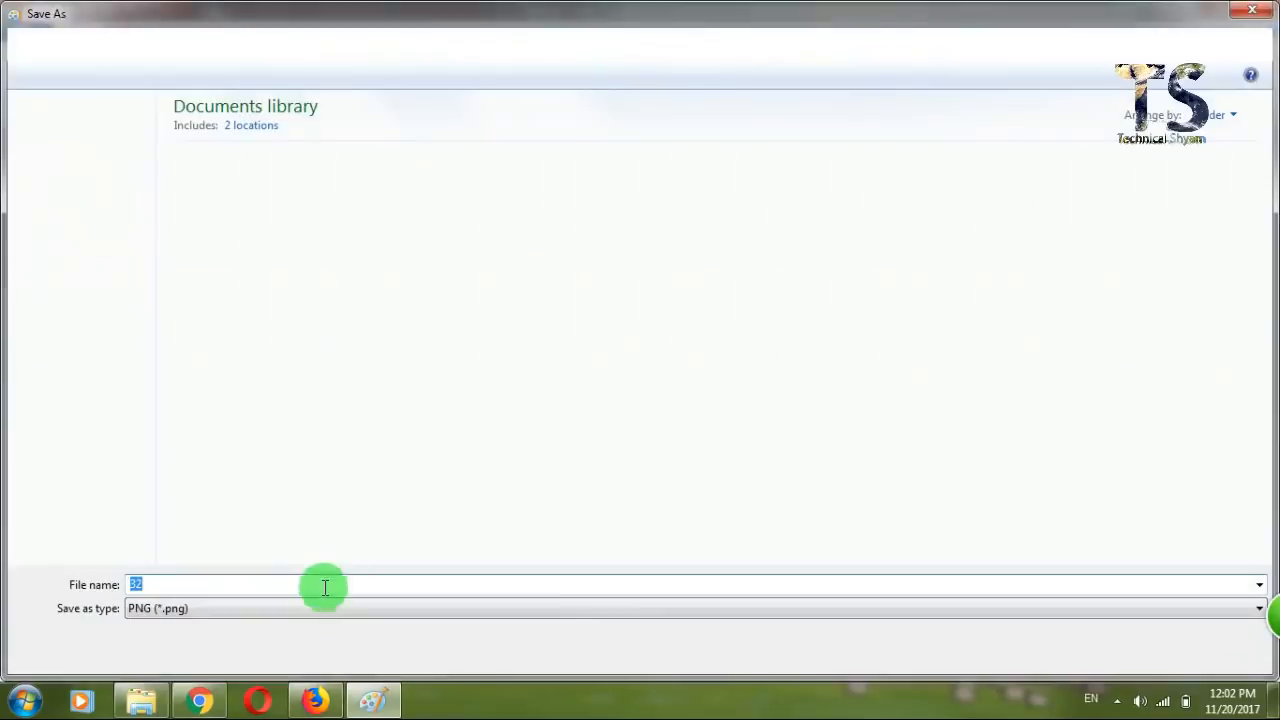
click(320, 610)
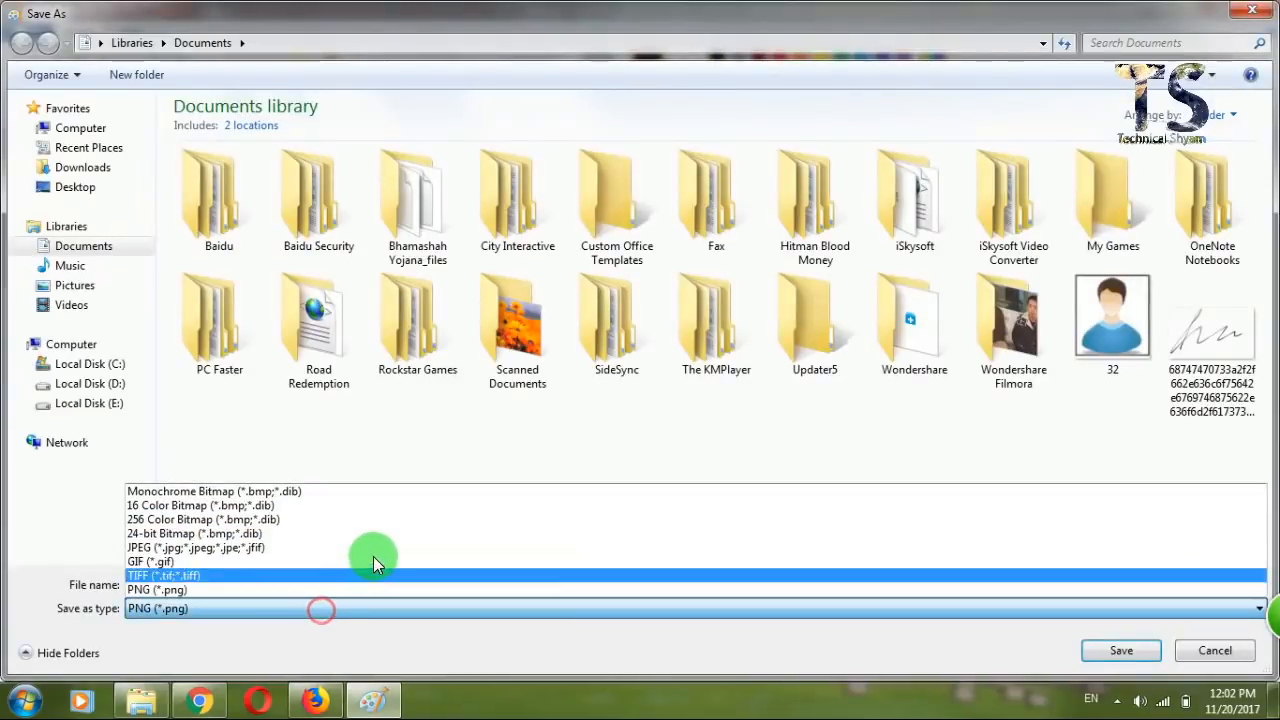
click(384, 553)
click(340, 584)
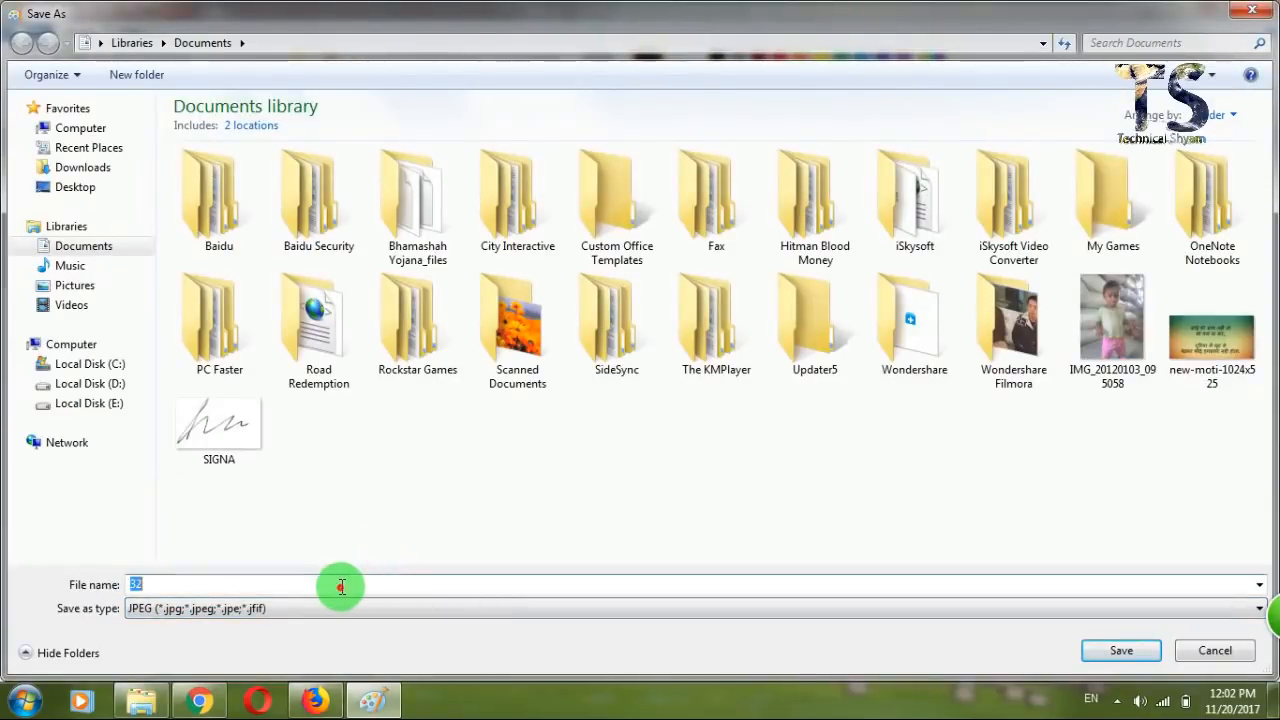
key(Return)
key(Return)
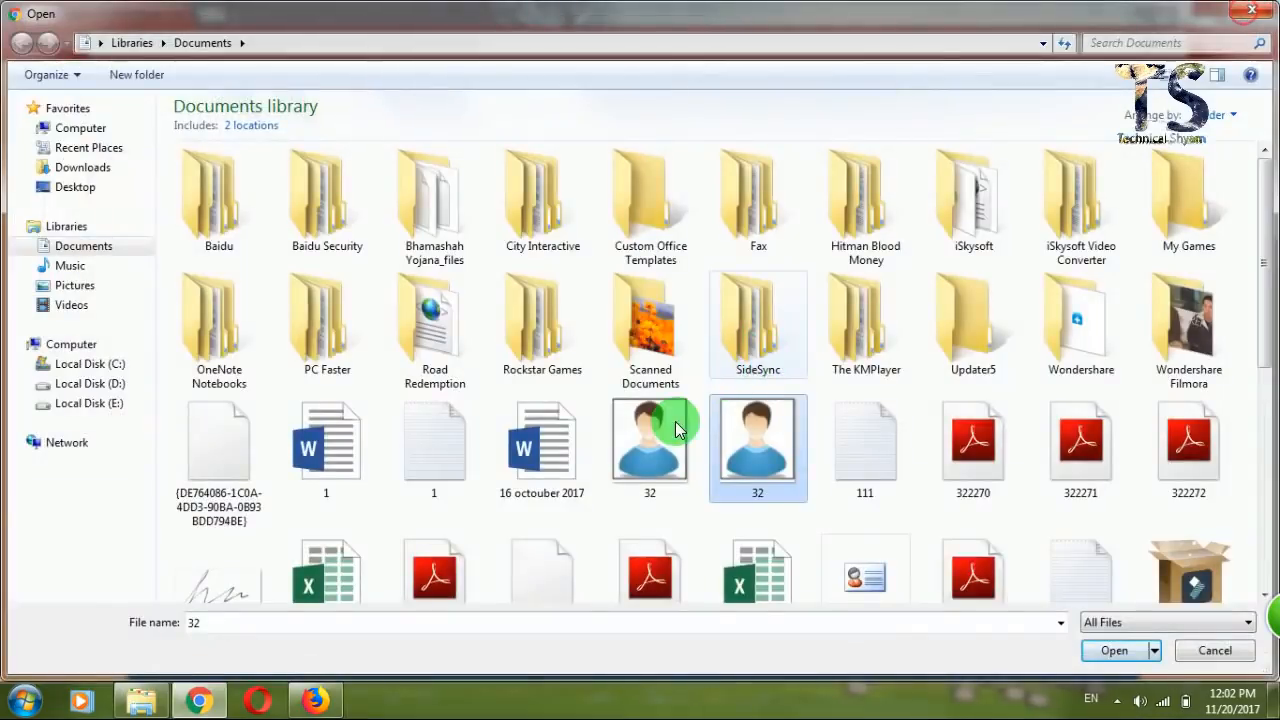
double_click(657, 430)
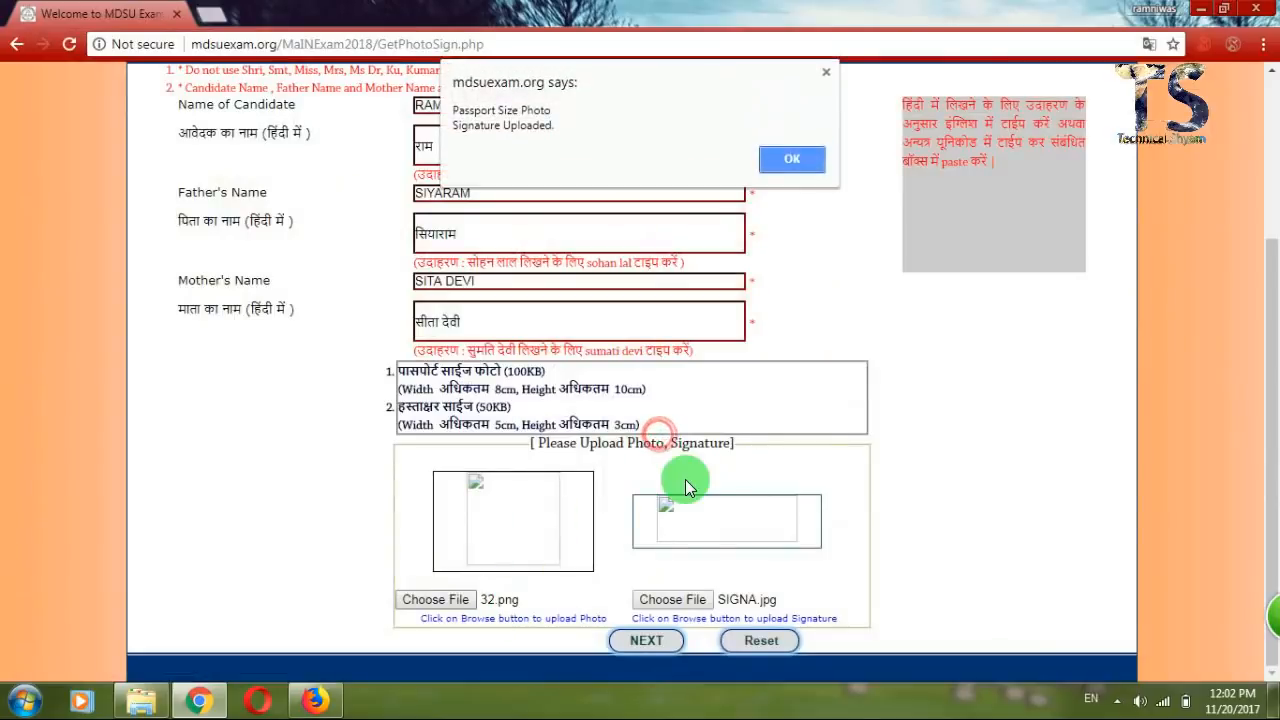
click(792, 158)
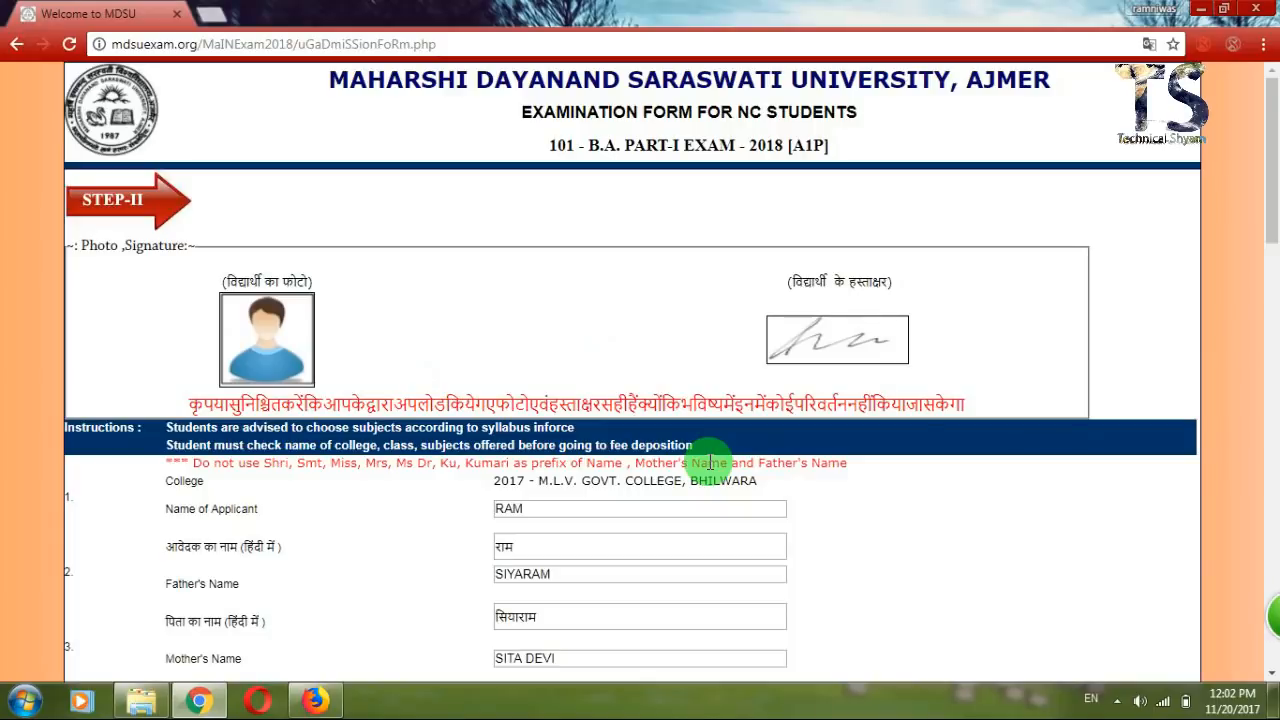
Scroll the Step-II form down to the Caste Category, Gender and address fields.
scroll(708, 463, down, 2)
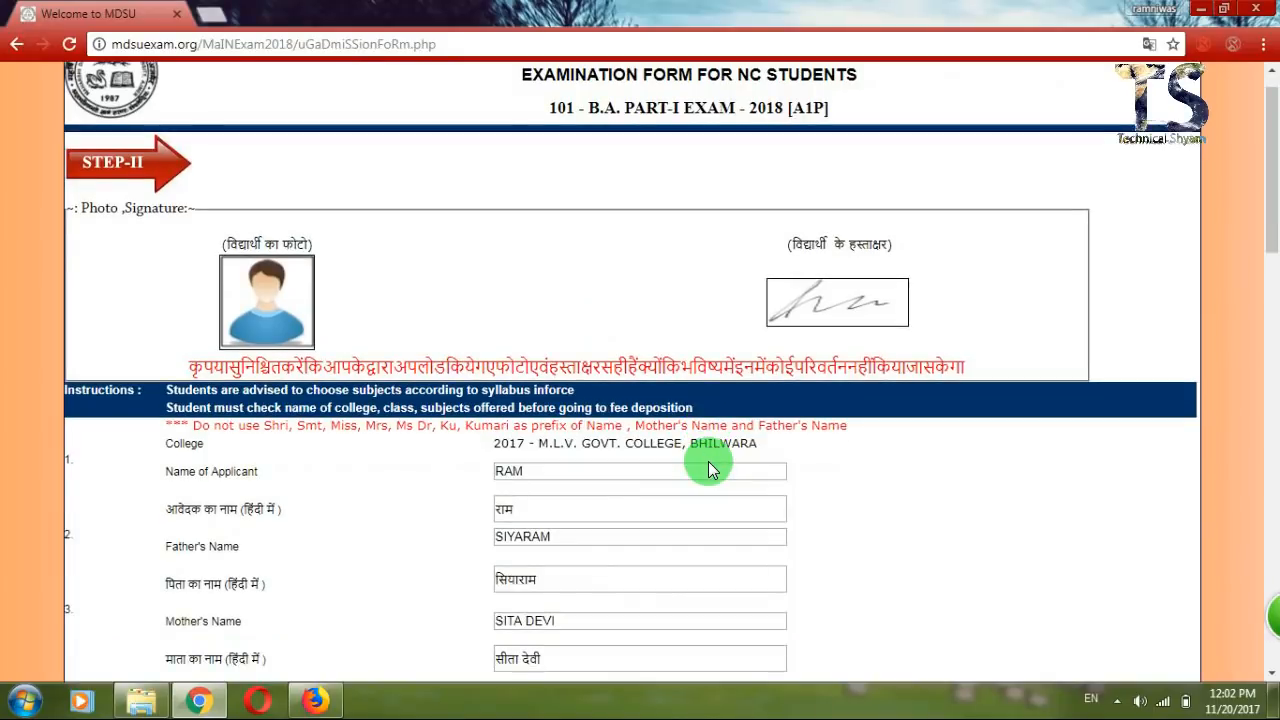
scroll(708, 466, down, 1)
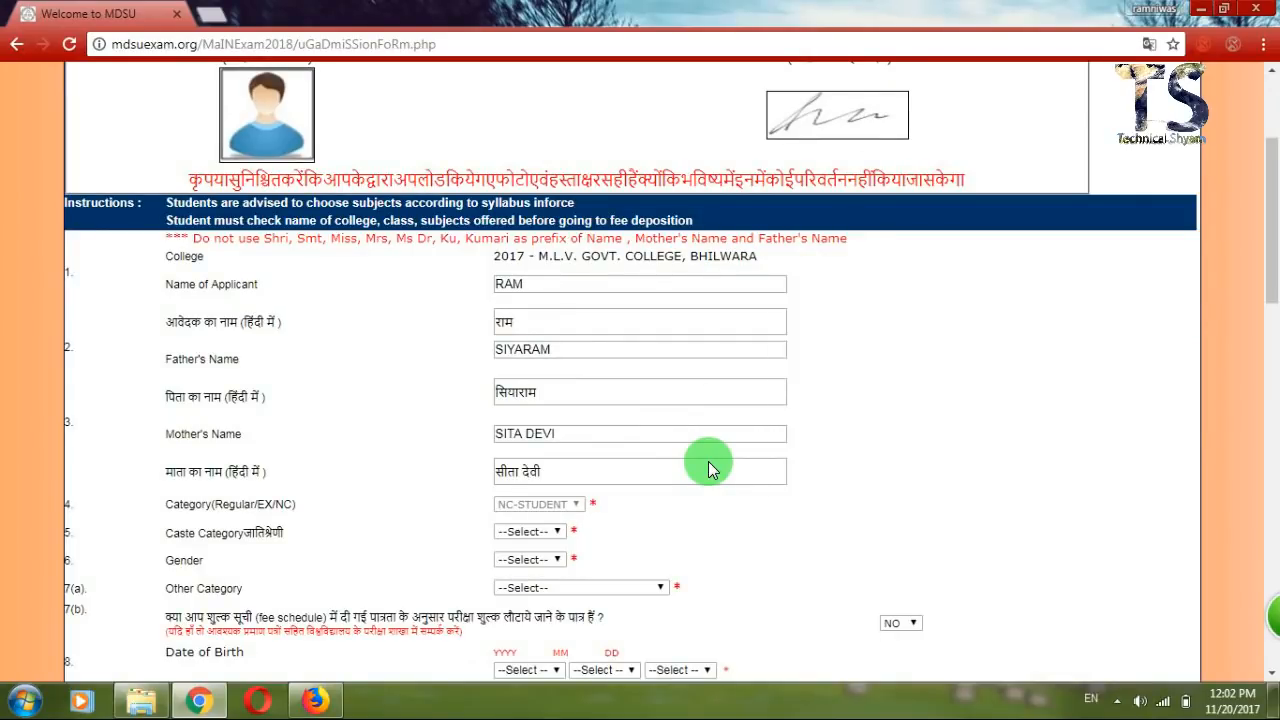
scroll(708, 461, down, 3)
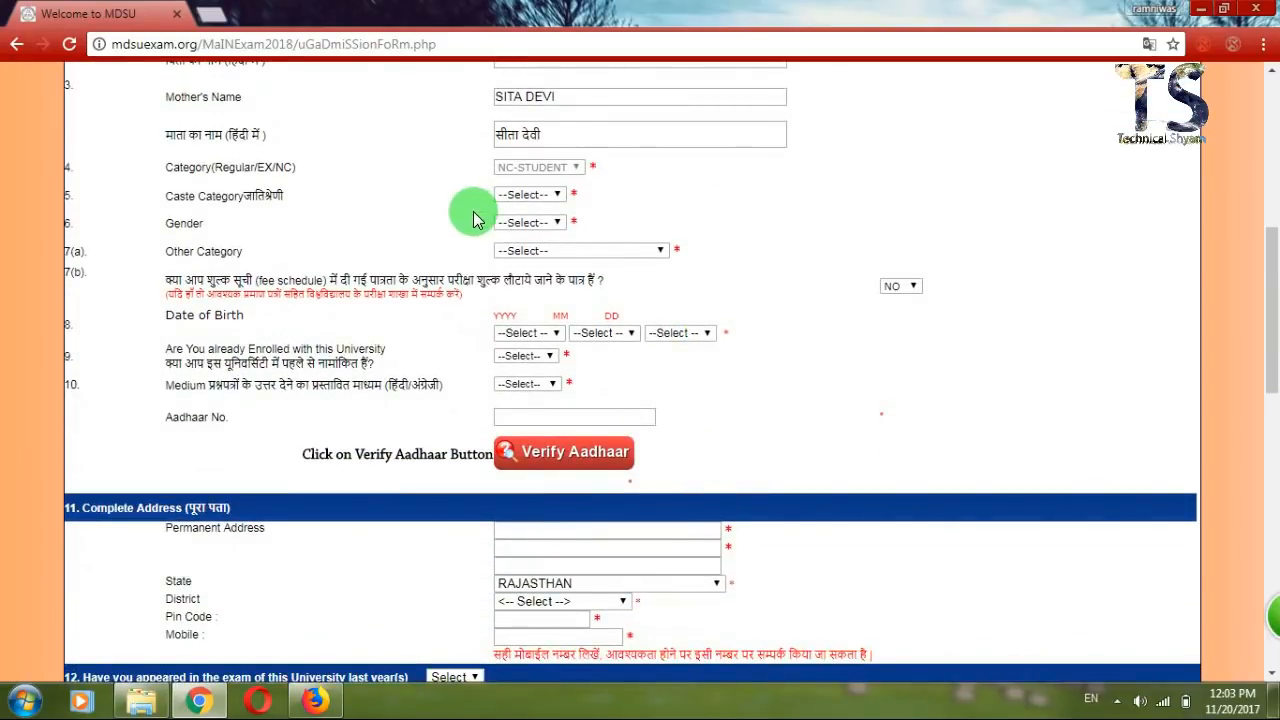
Set Caste Category to OBC, Gender to MALE and Other Category to NONE.
click(528, 195)
click(528, 238)
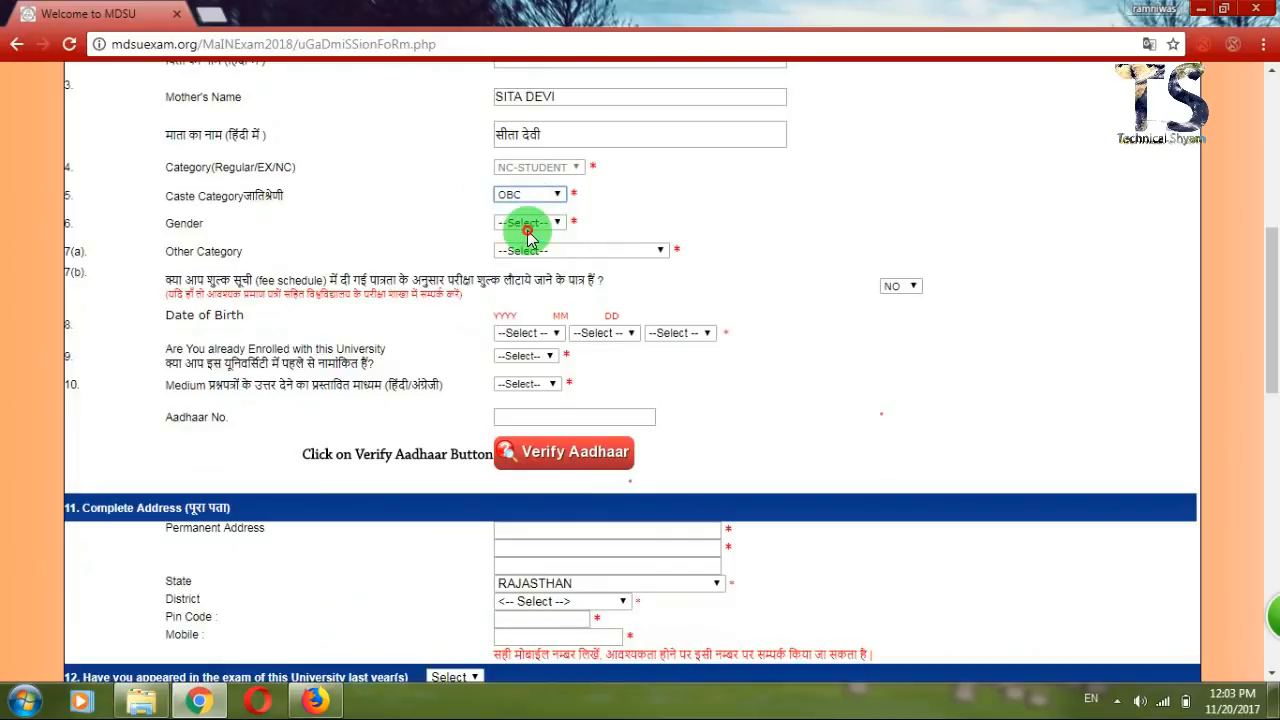
click(528, 223)
click(522, 251)
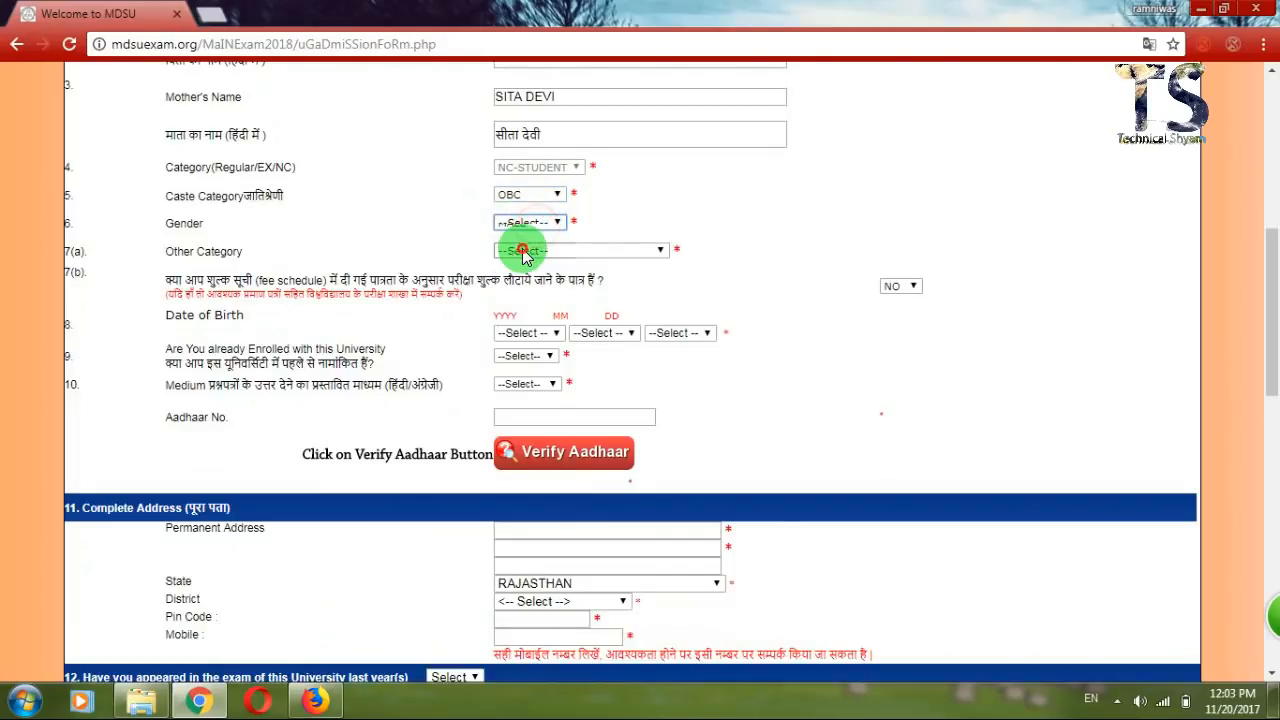
click(523, 251)
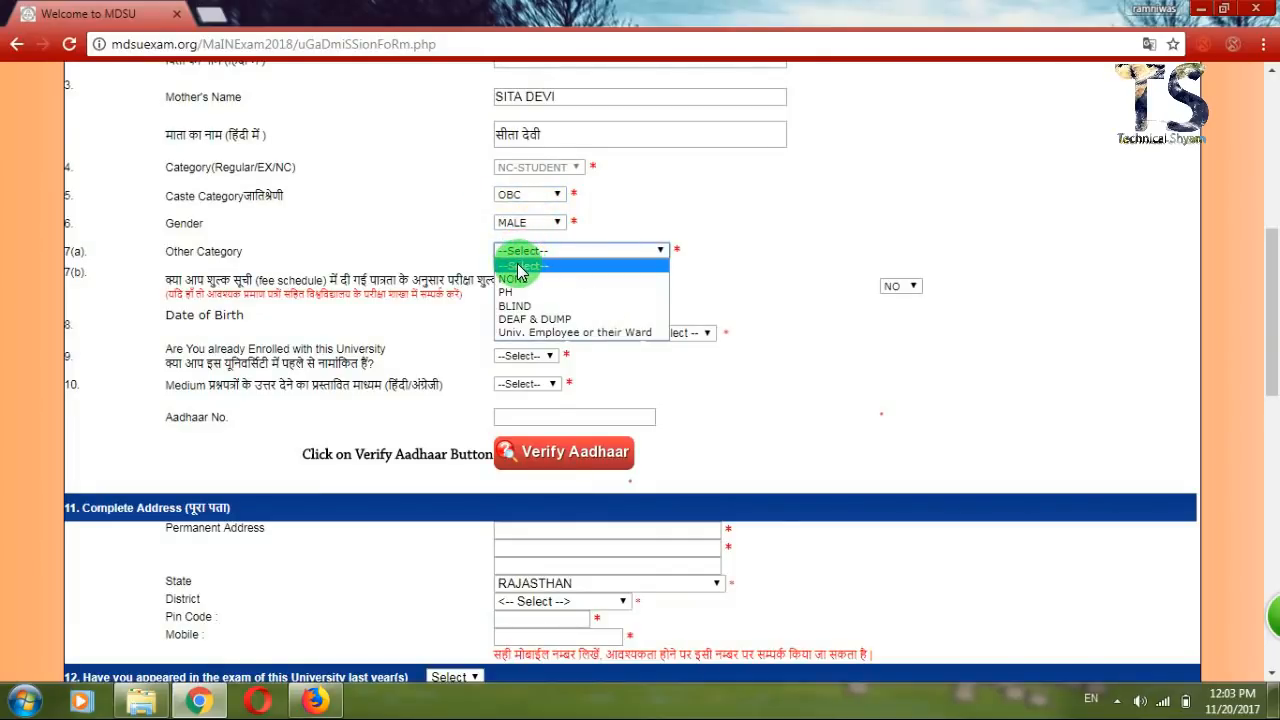
click(519, 278)
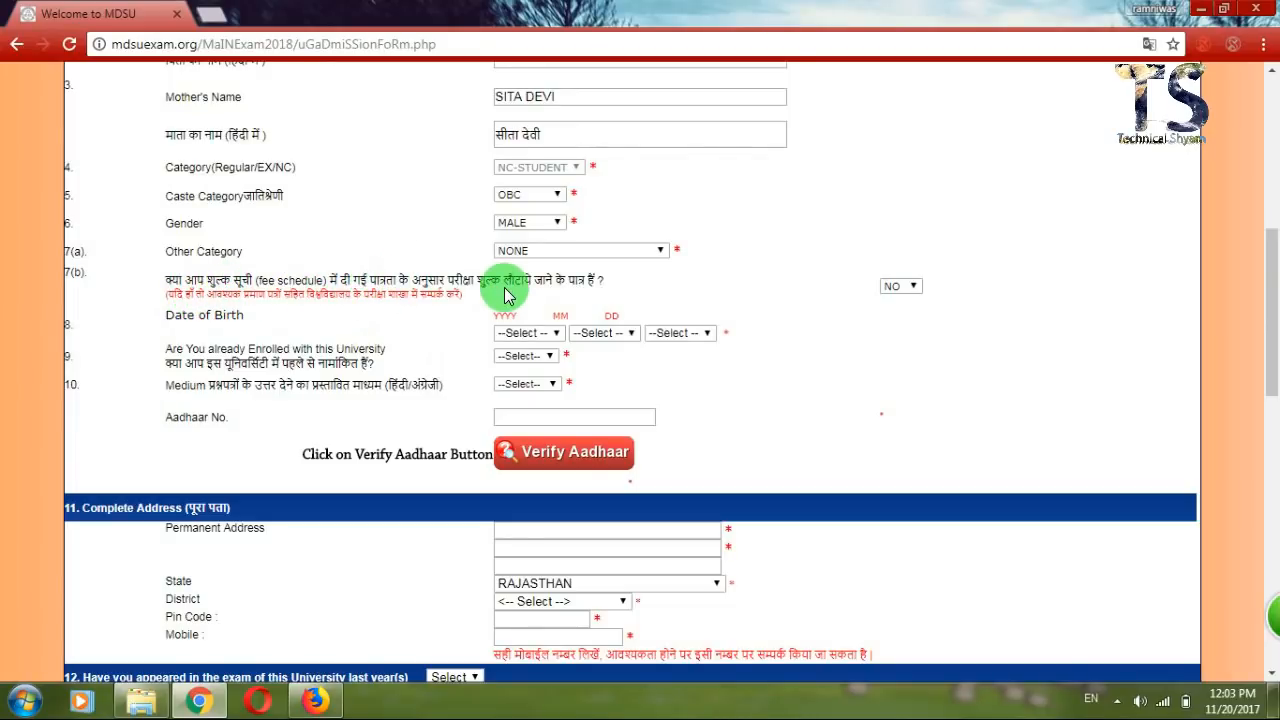
Keep the fee-refund eligibility answer as NO.
click(791, 297)
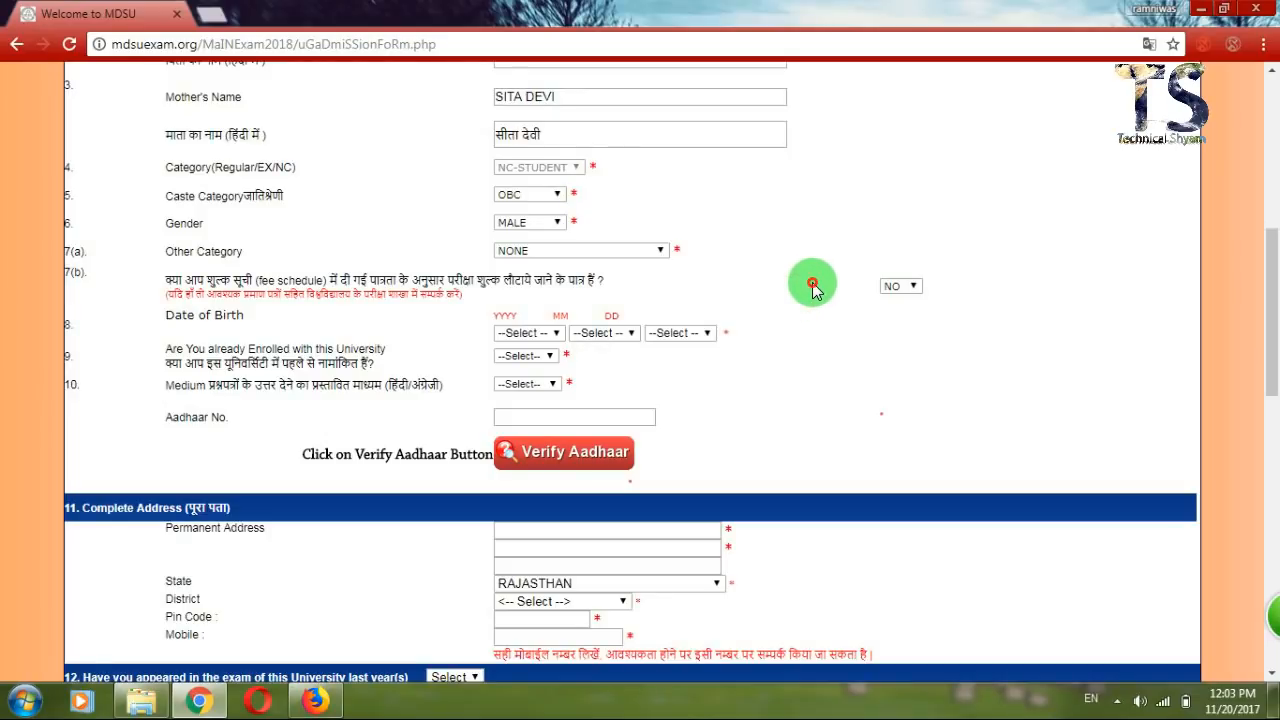
click(812, 284)
click(900, 286)
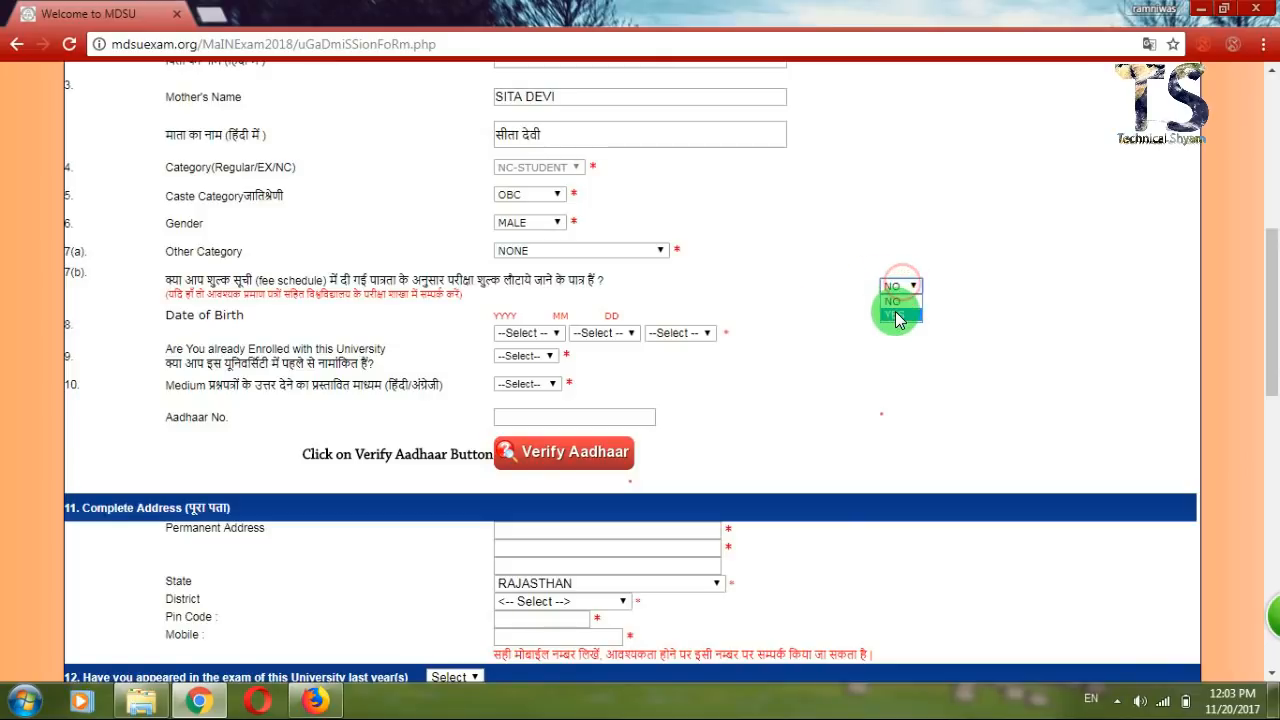
click(910, 268)
click(268, 280)
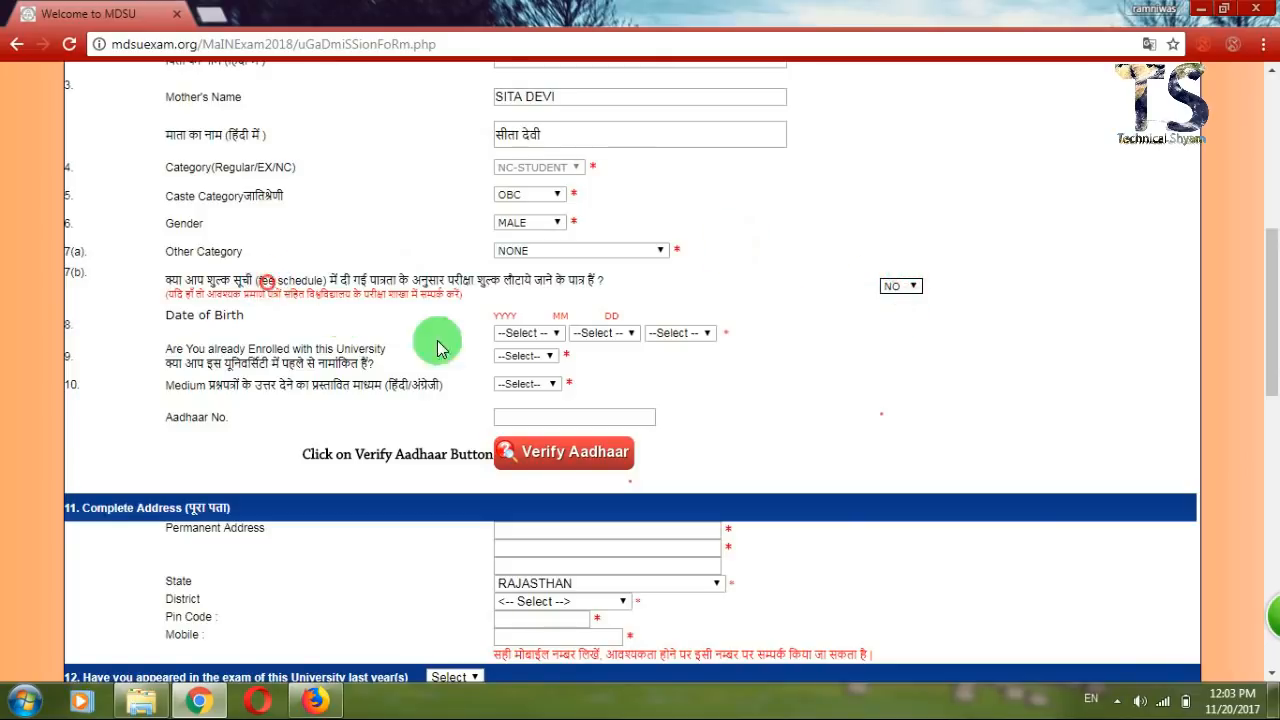
Set the date of birth to 2001 / May / 06.
click(540, 333)
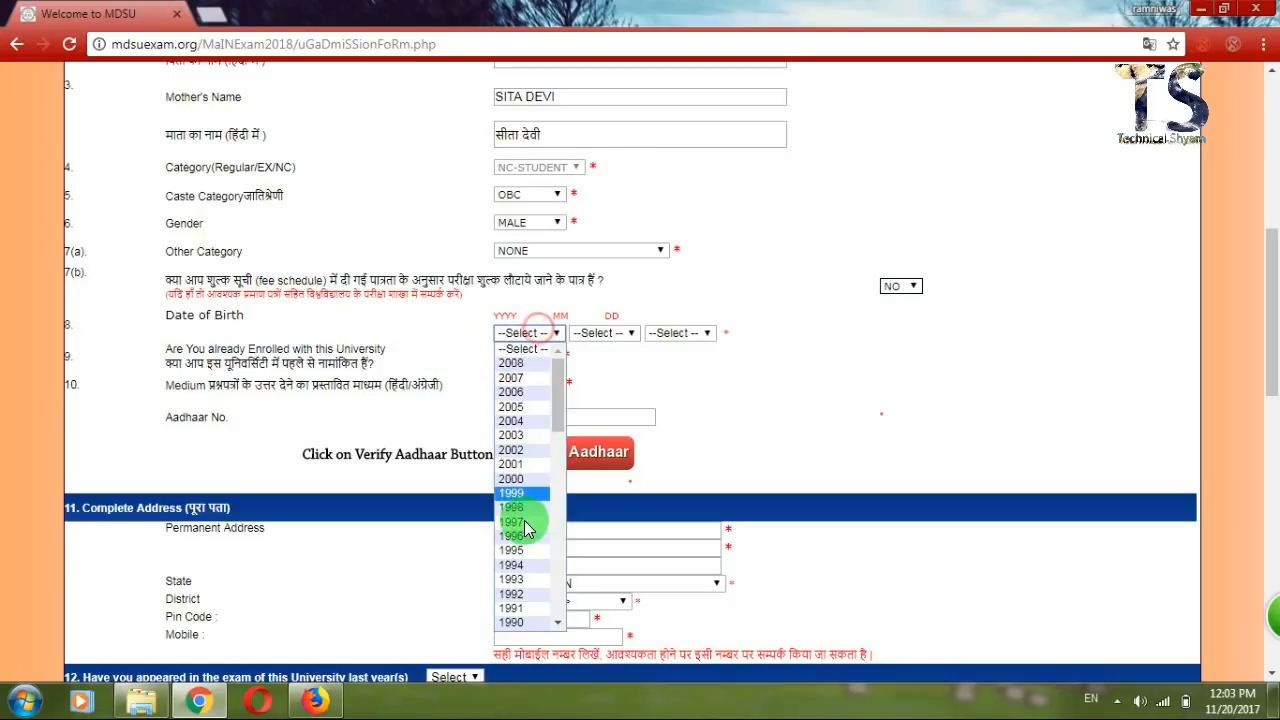
click(527, 466)
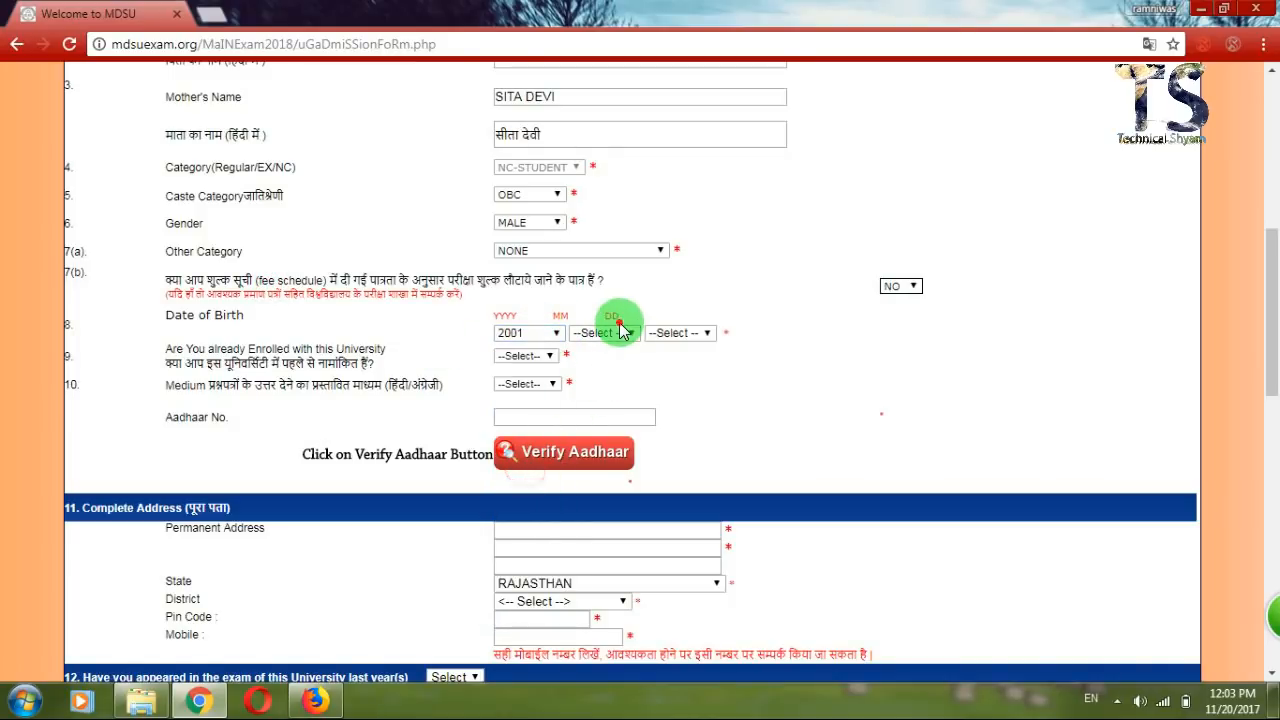
click(614, 343)
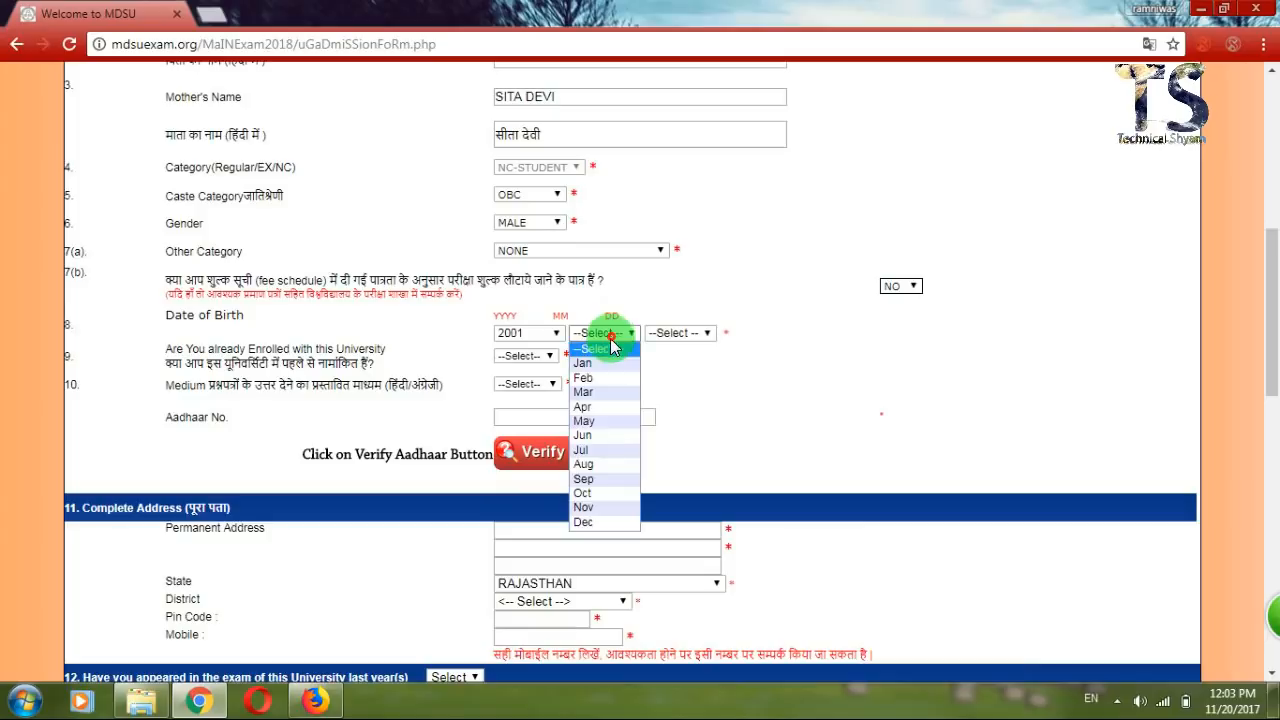
click(606, 412)
click(680, 336)
click(676, 435)
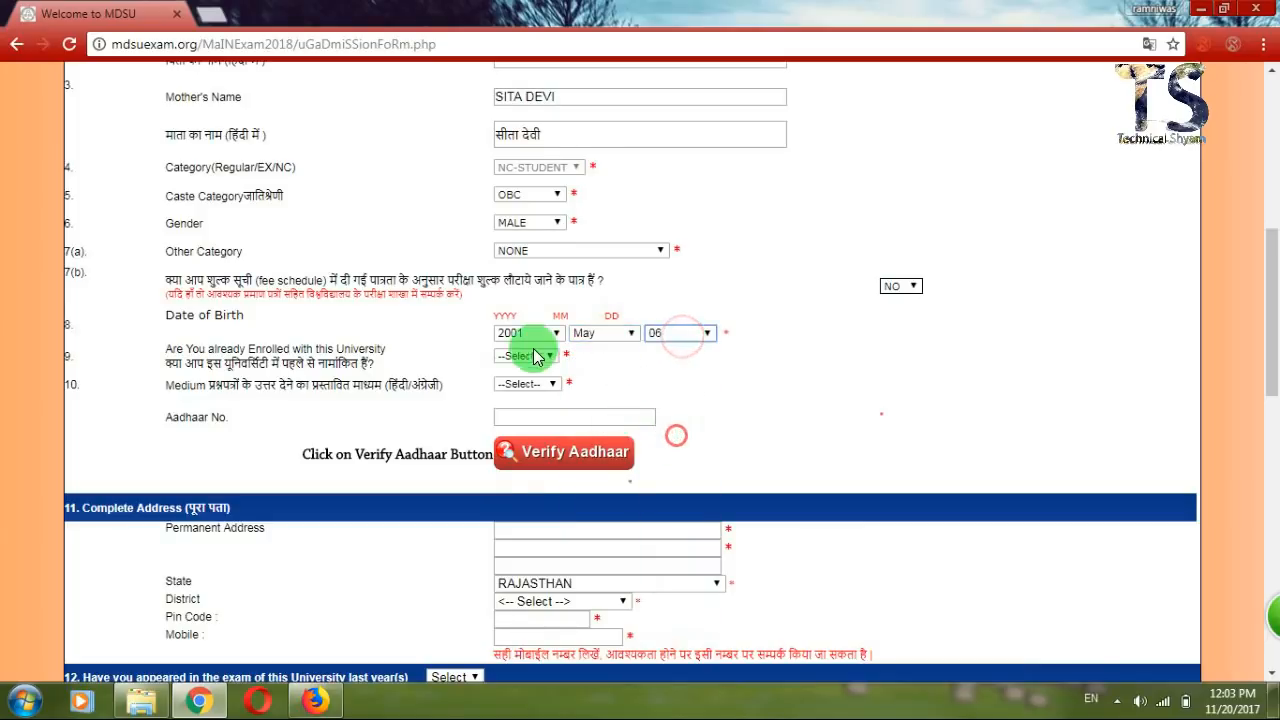
click(522, 357)
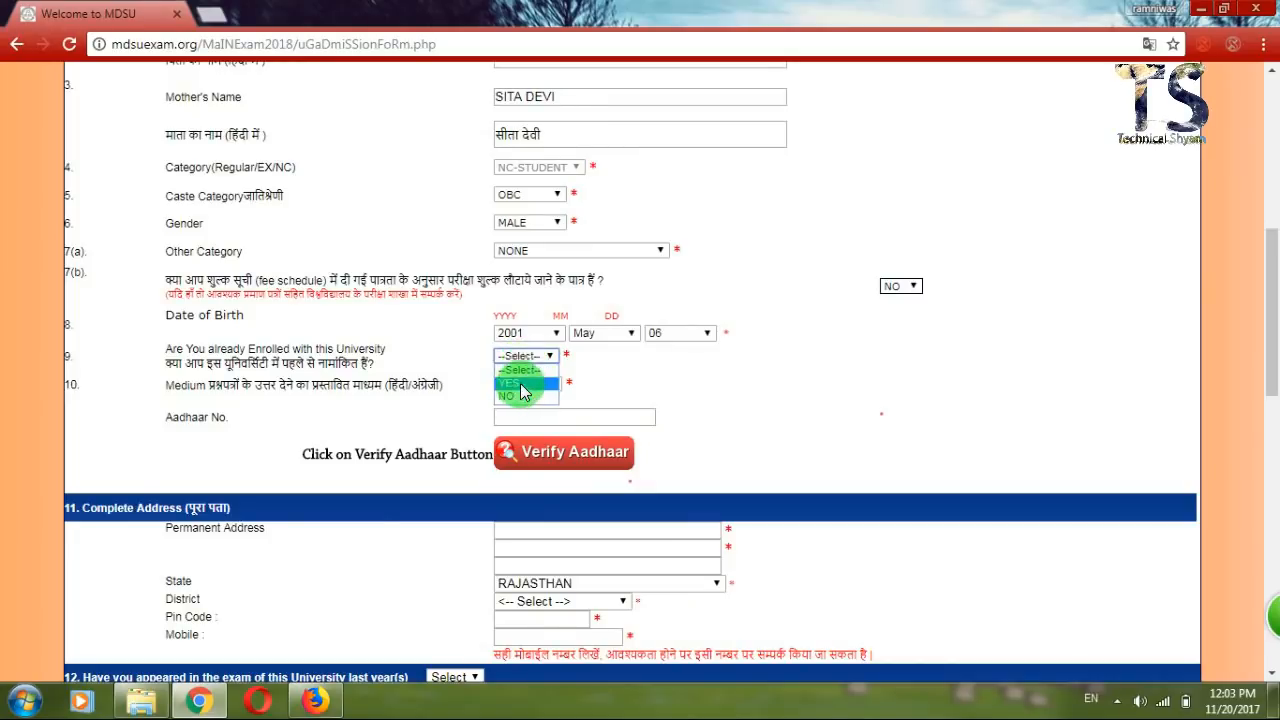
Answer NO to the Already Enrolled question.
click(520, 375)
click(540, 358)
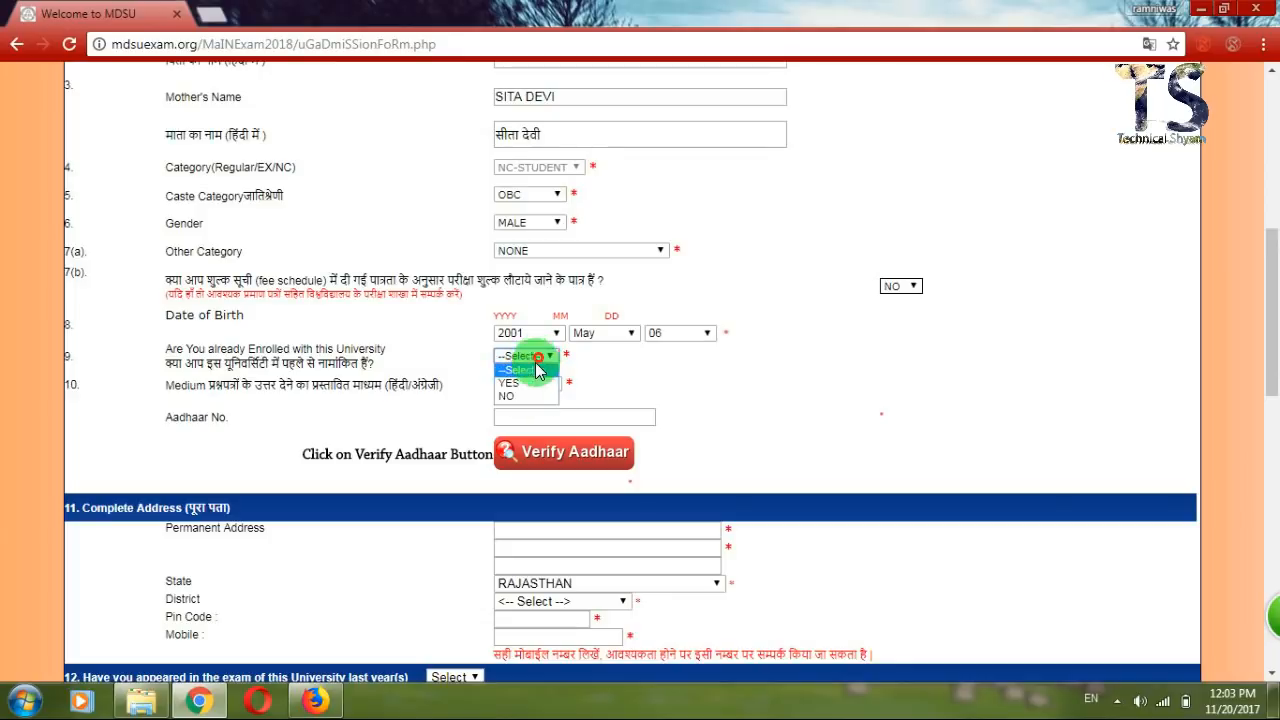
click(520, 385)
click(540, 358)
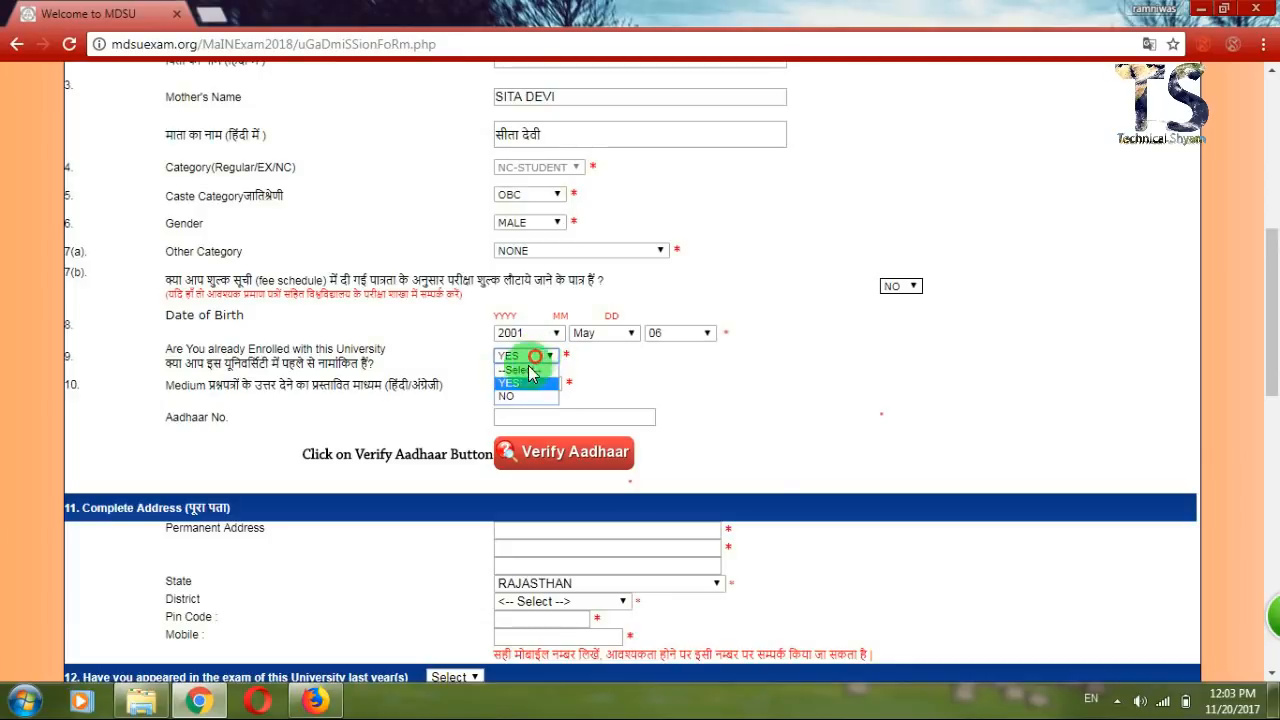
click(515, 389)
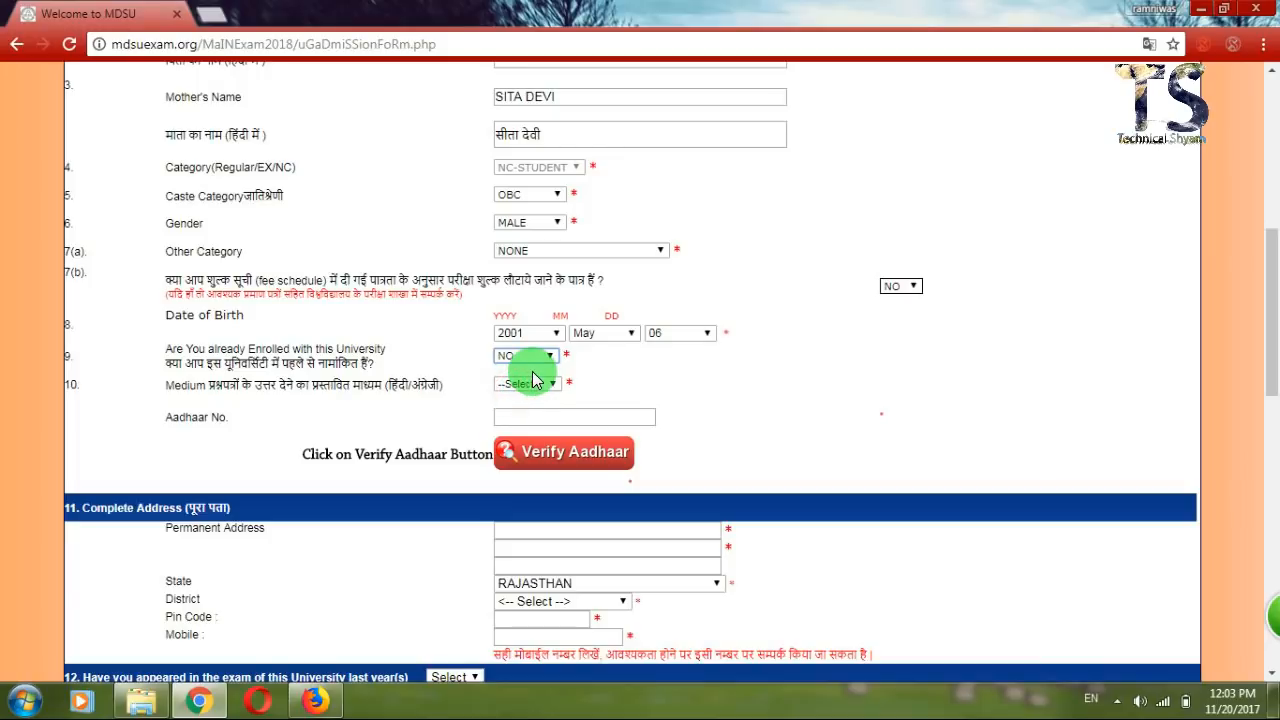
click(453, 375)
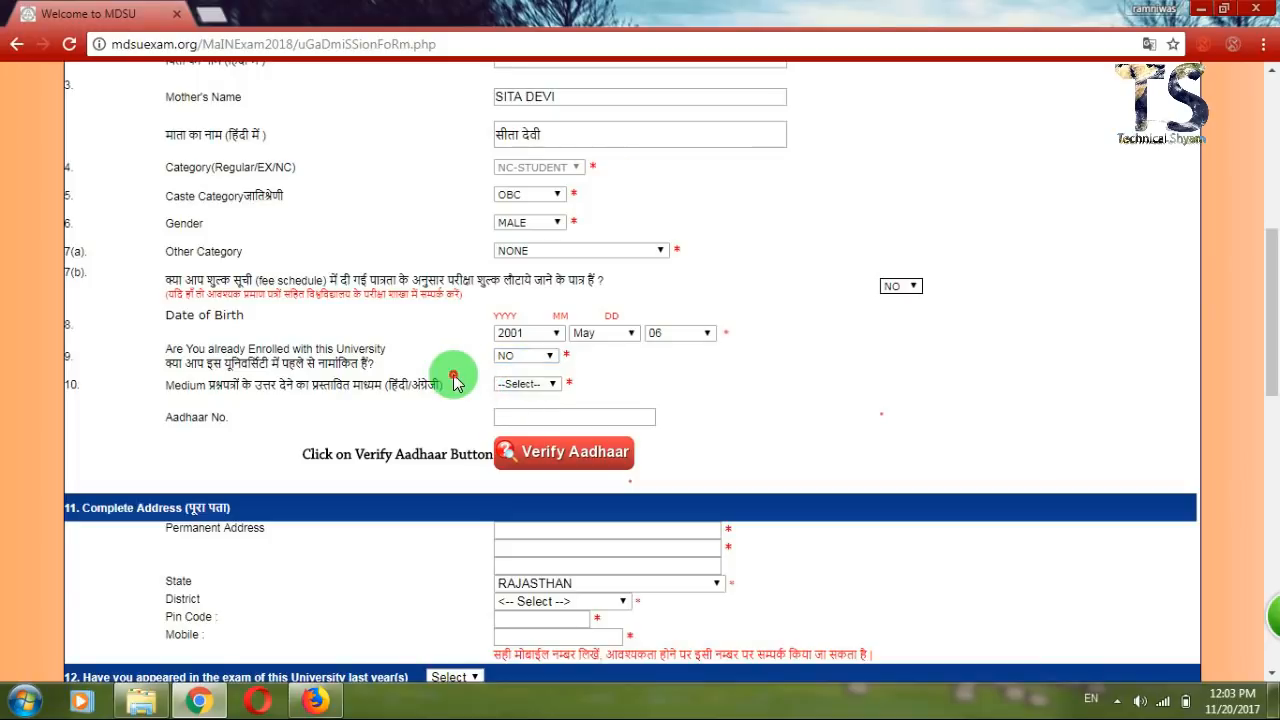
Choose HINDI as the exam answer medium.
click(510, 386)
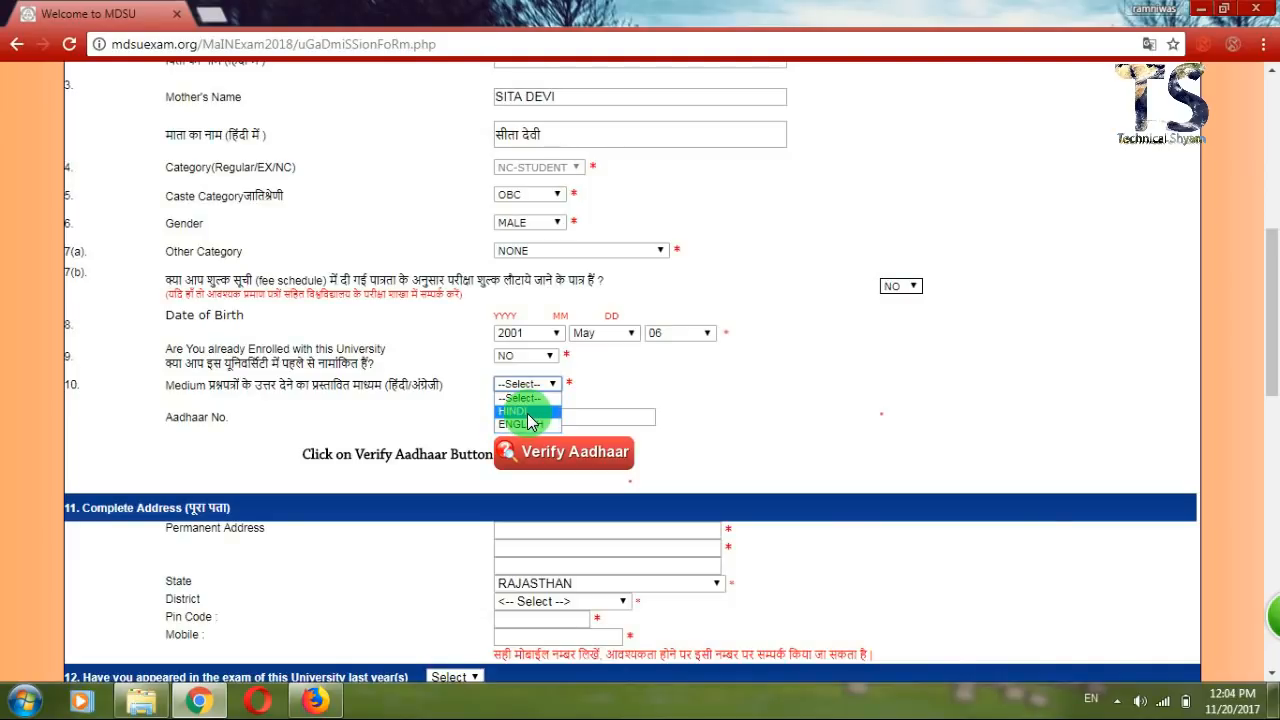
click(529, 412)
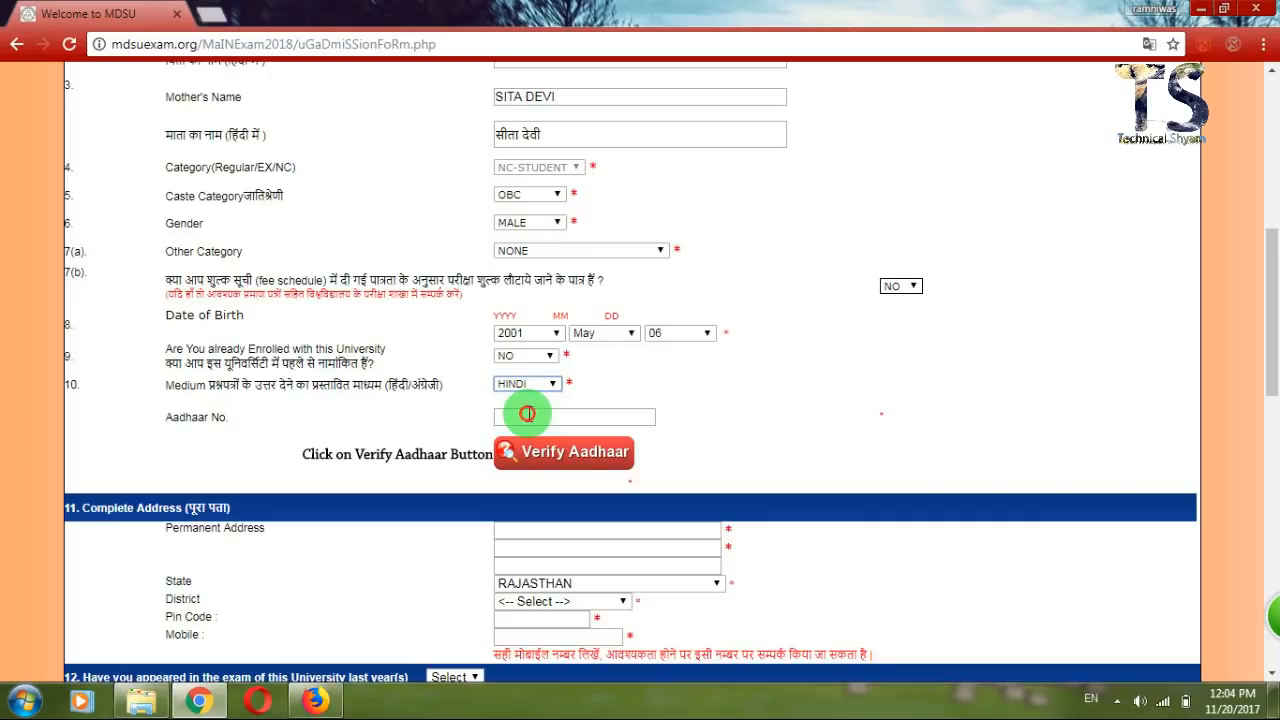
click(529, 413)
click(410, 384)
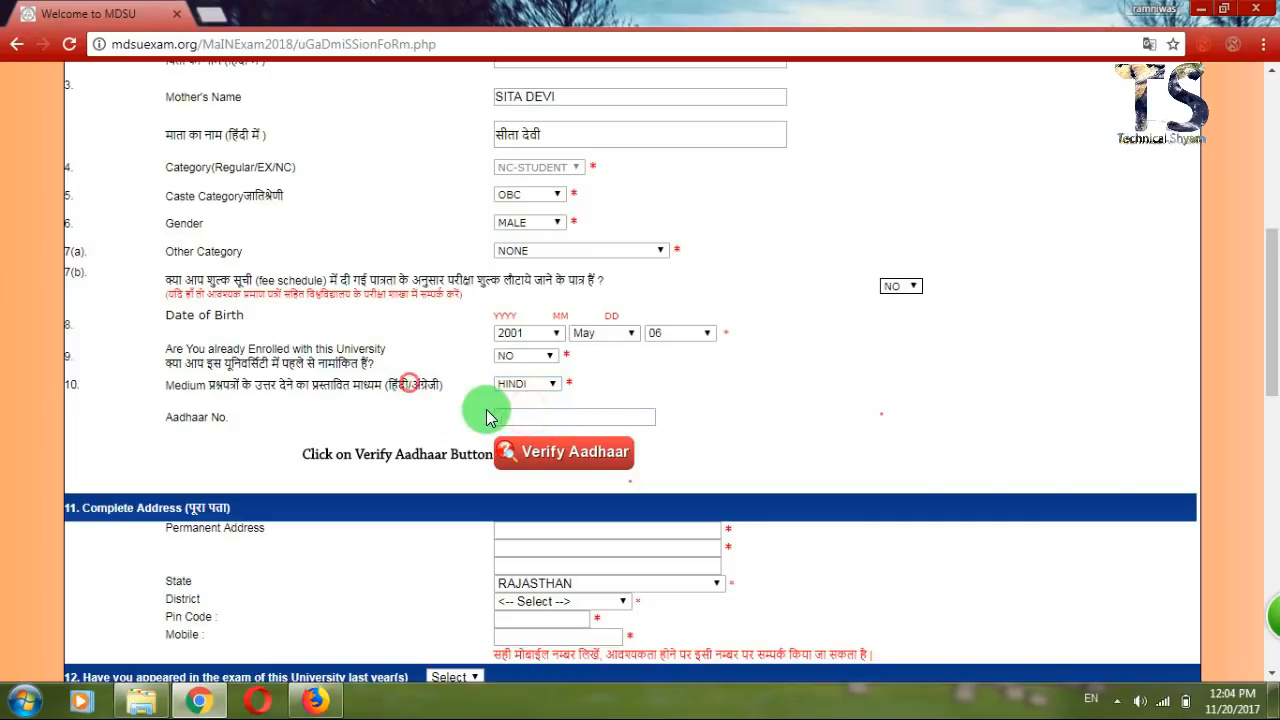
Enter and verify an Aadhaar number, then clear the field to leave it blank.
click(534, 413)
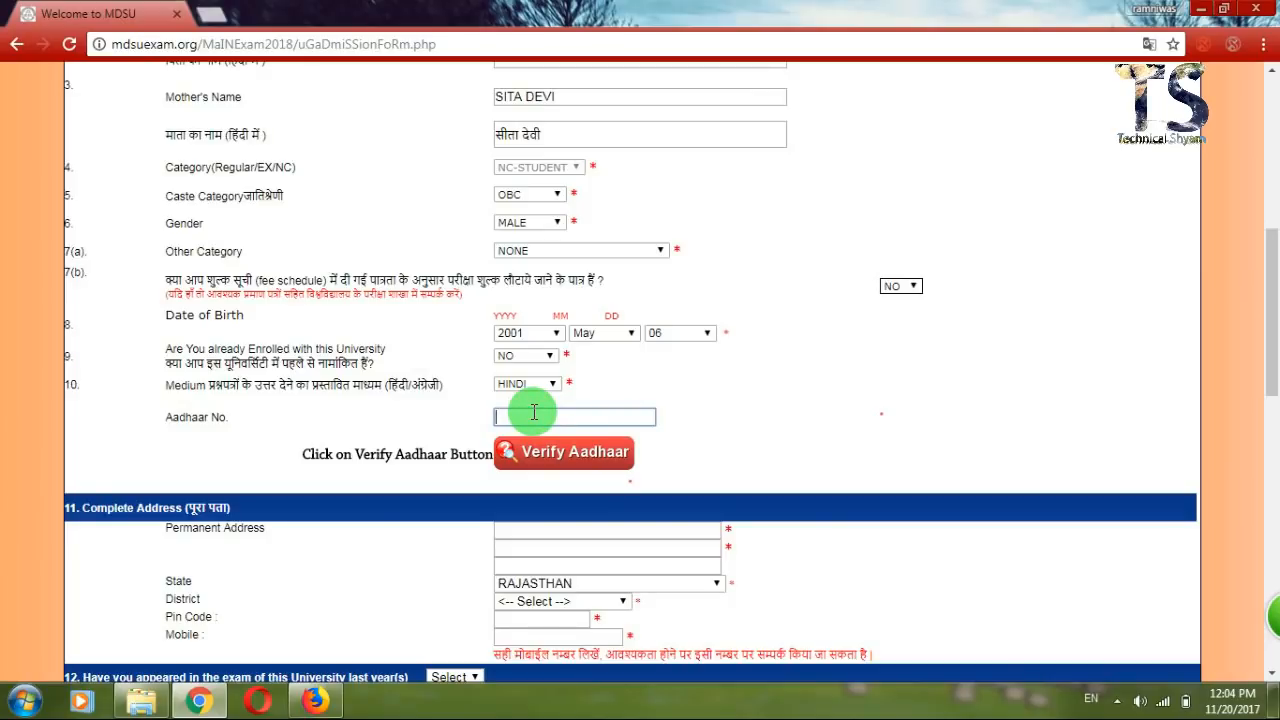
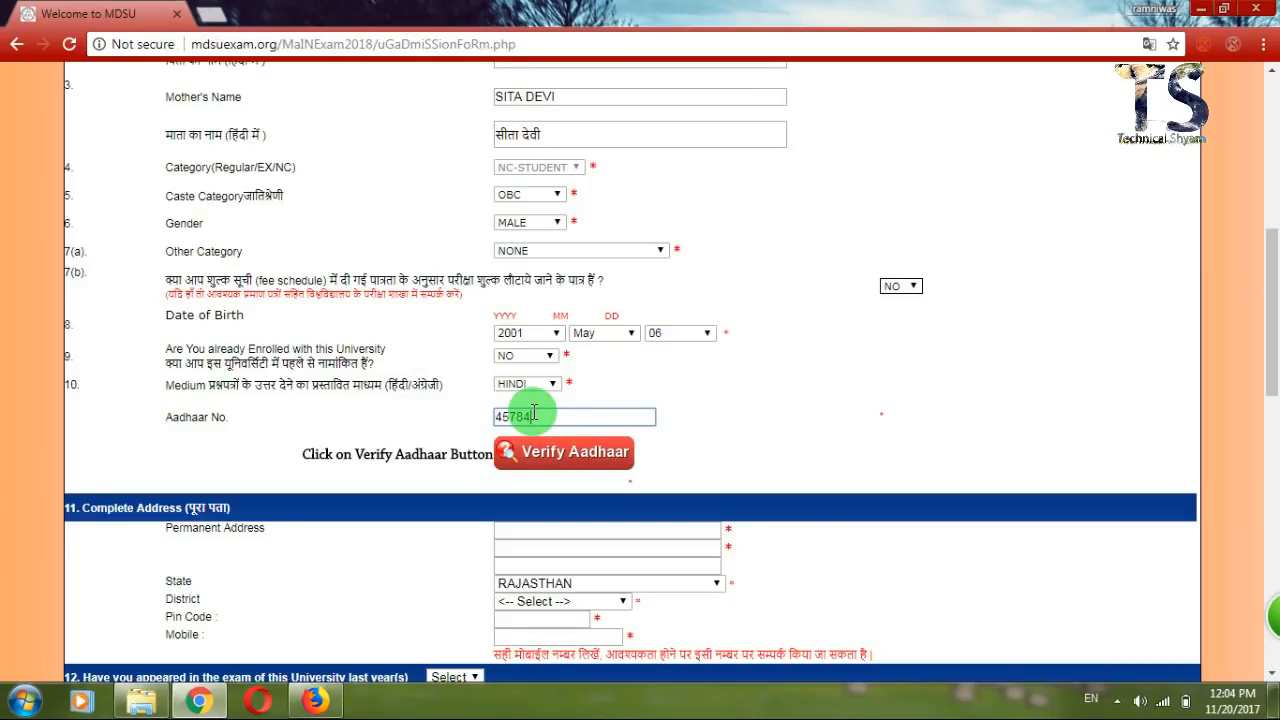
click(548, 465)
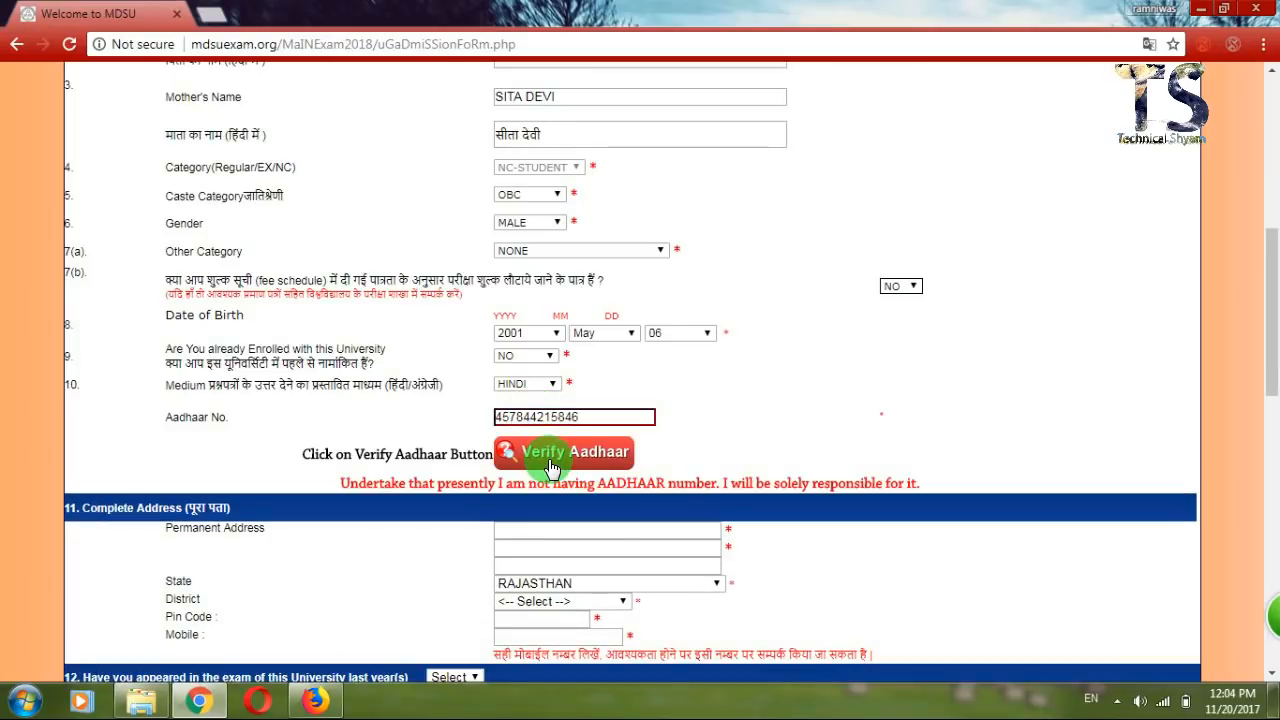
click(587, 416)
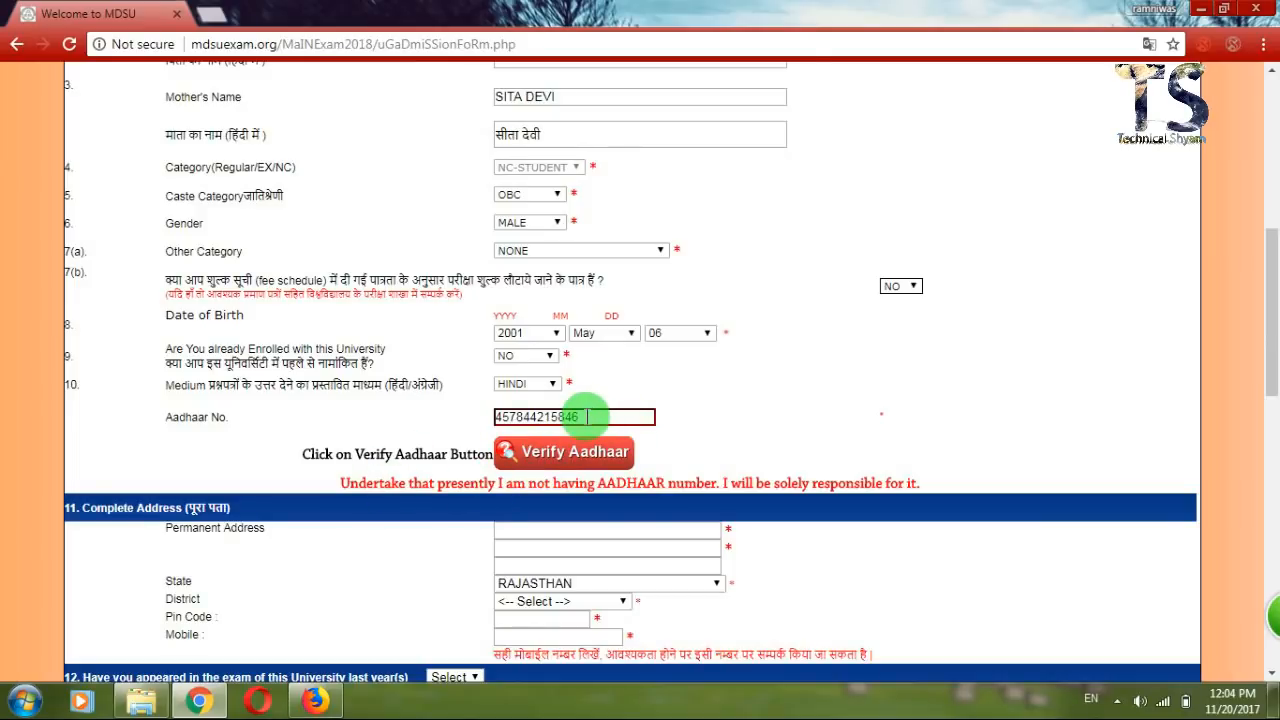
double_click(587, 416)
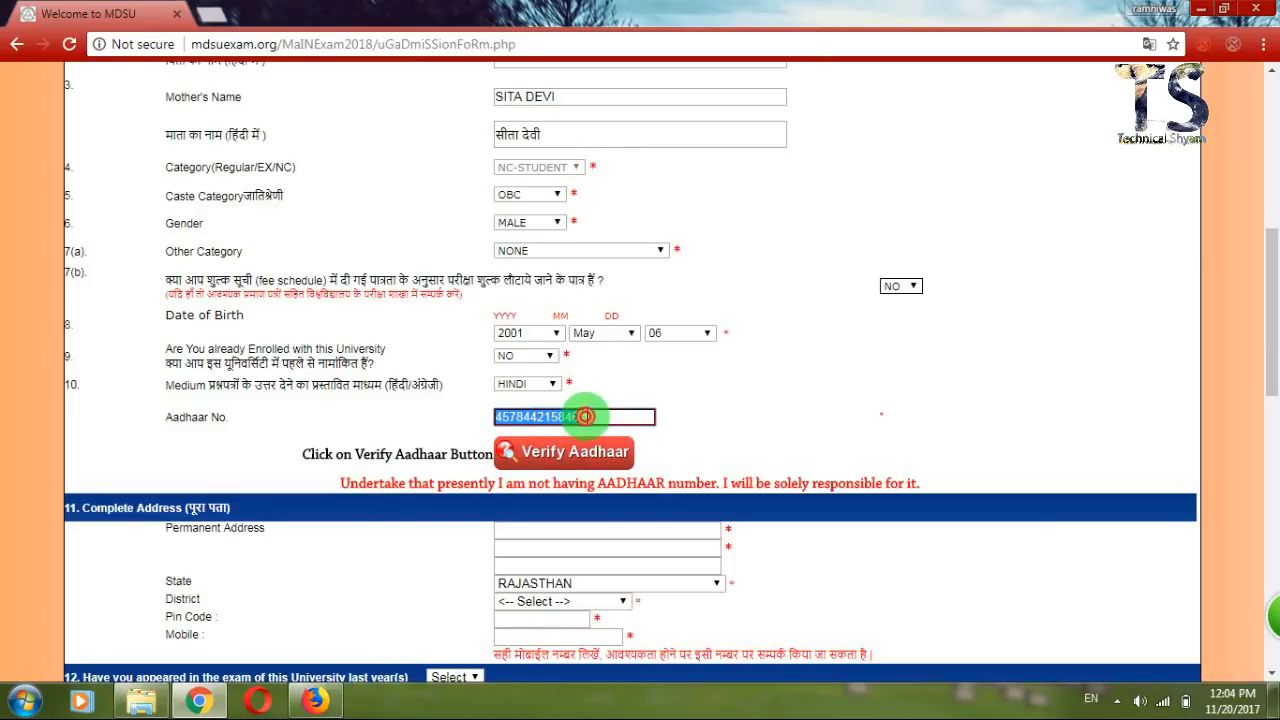
key(BackSpace)
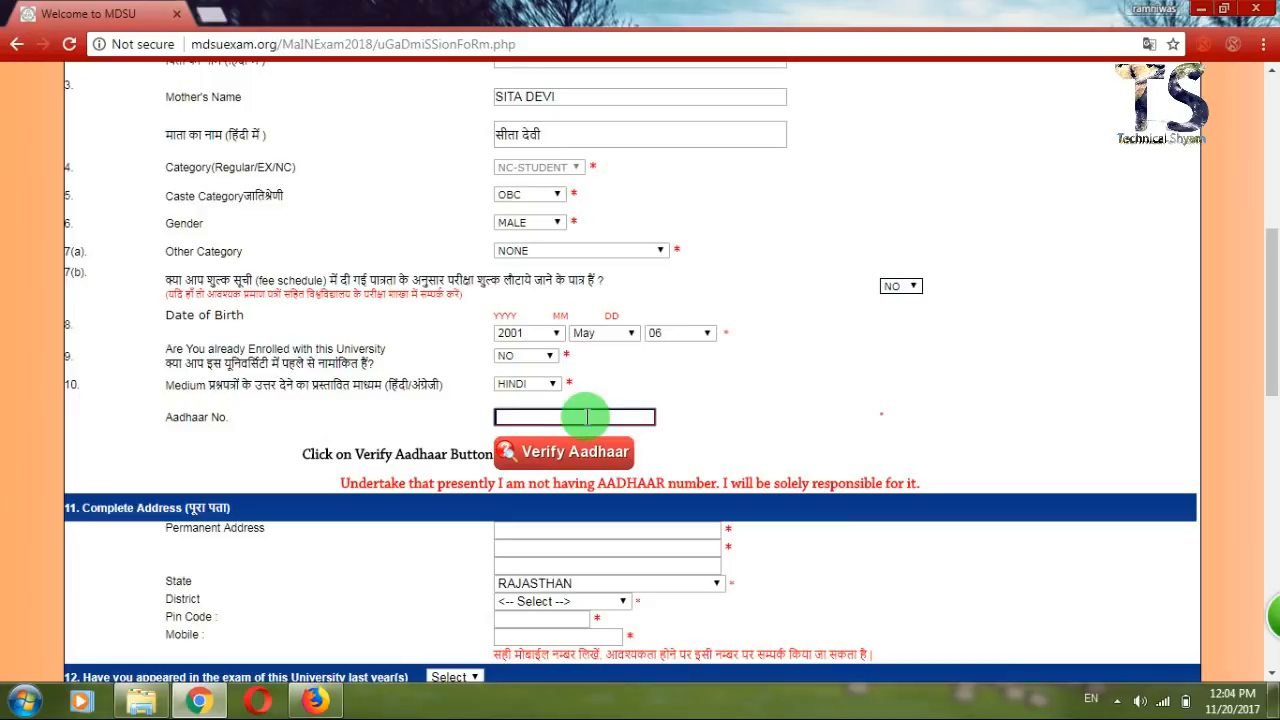
click(417, 411)
click(554, 415)
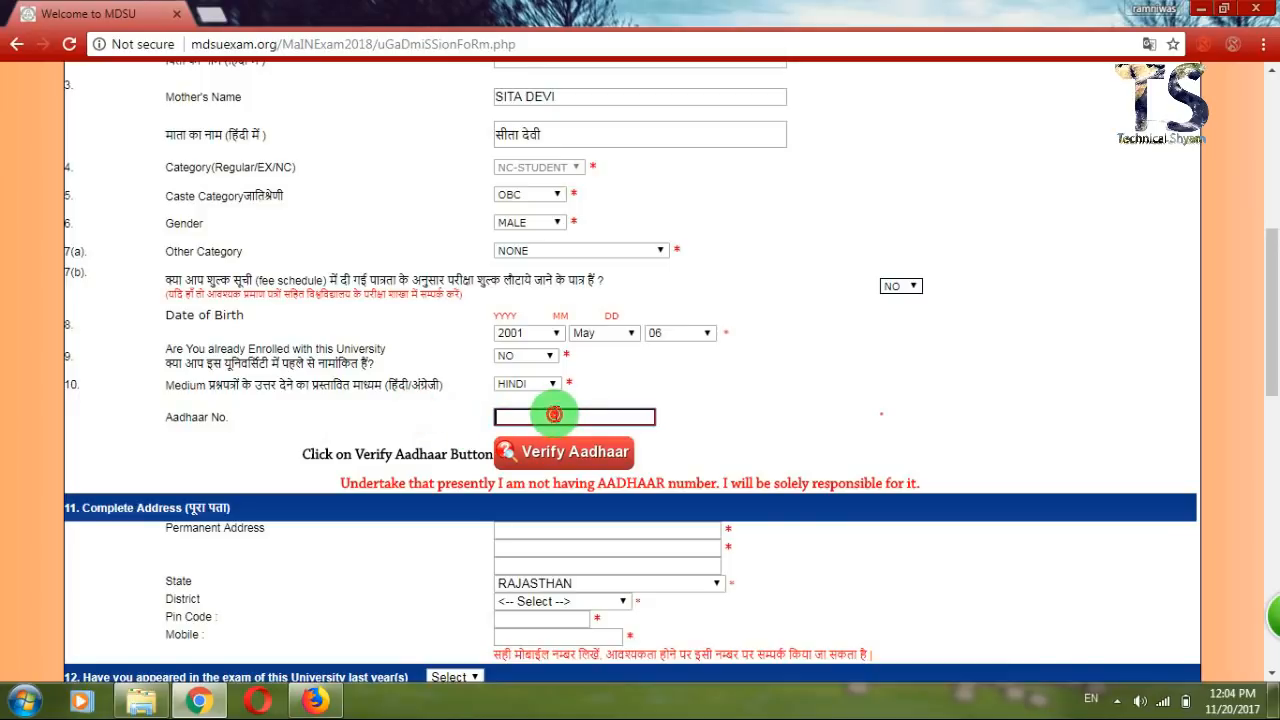
click(440, 422)
Fill the first permanent address line with the saved WARD NO 10 entry.
scroll(441, 425, down, 1)
scroll(441, 425, up, 4)
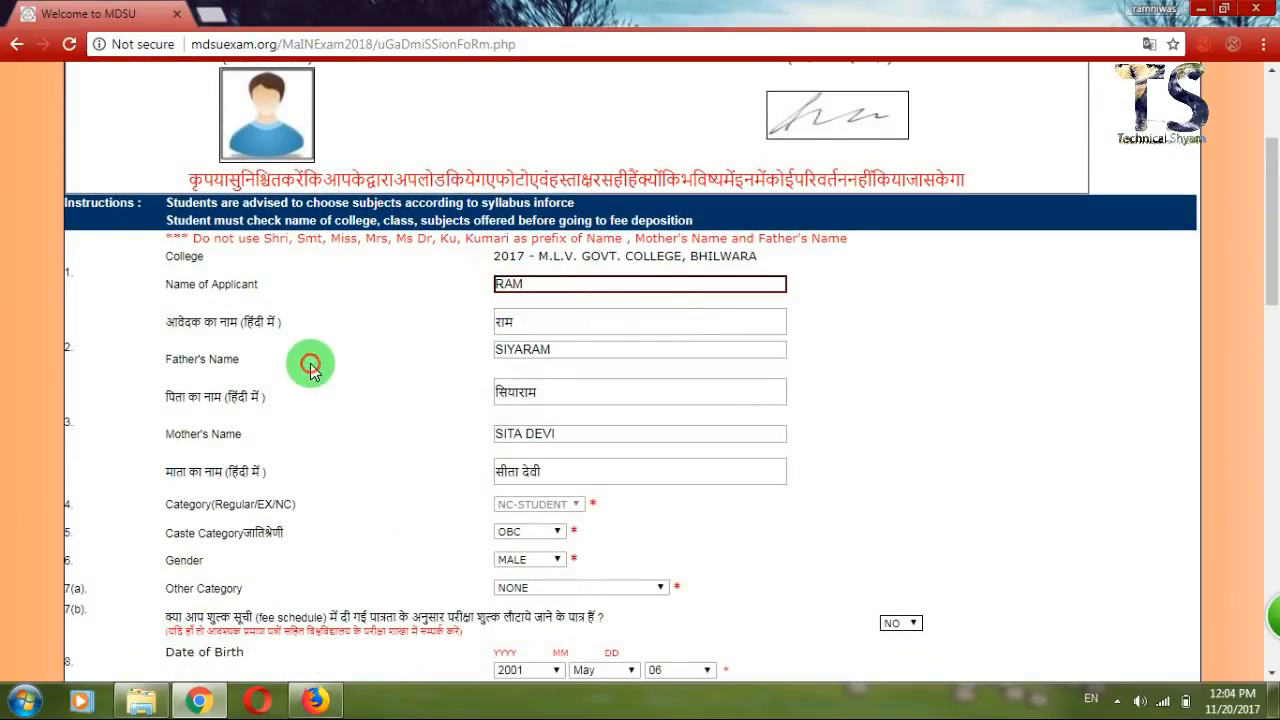
scroll(310, 370, down, 4)
scroll(310, 371, down, 3)
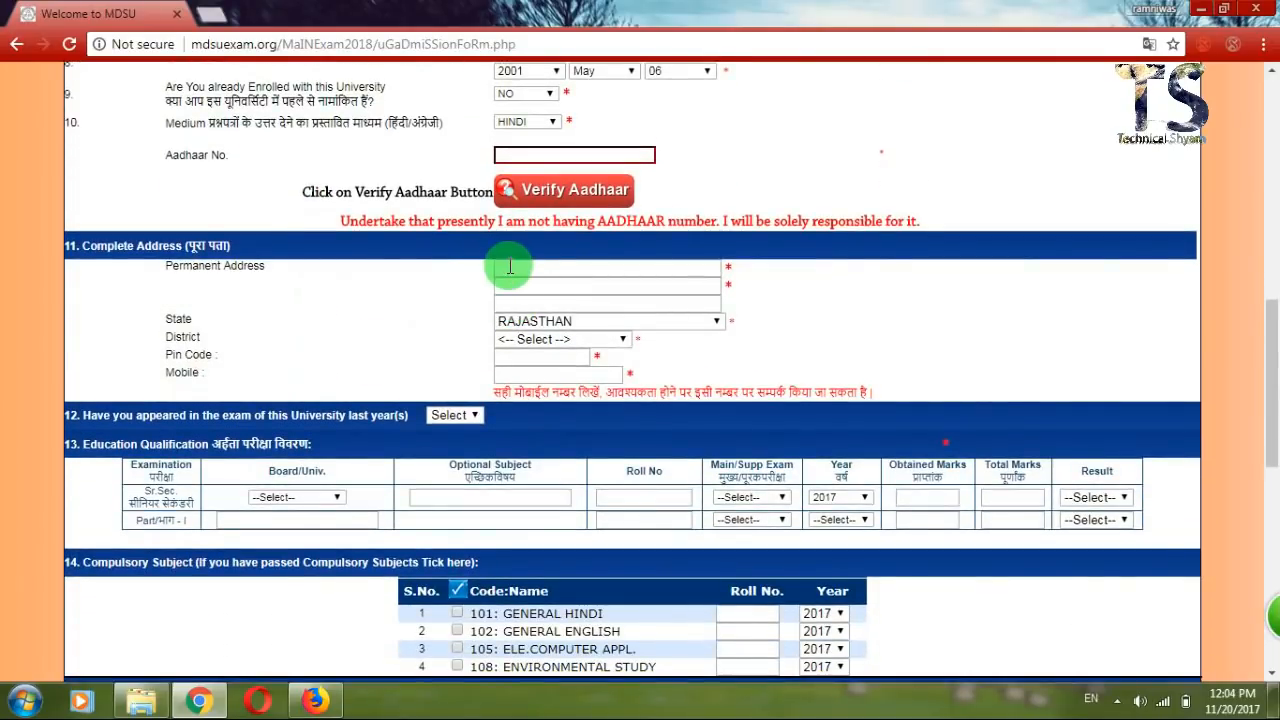
click(509, 268)
click(514, 289)
click(515, 295)
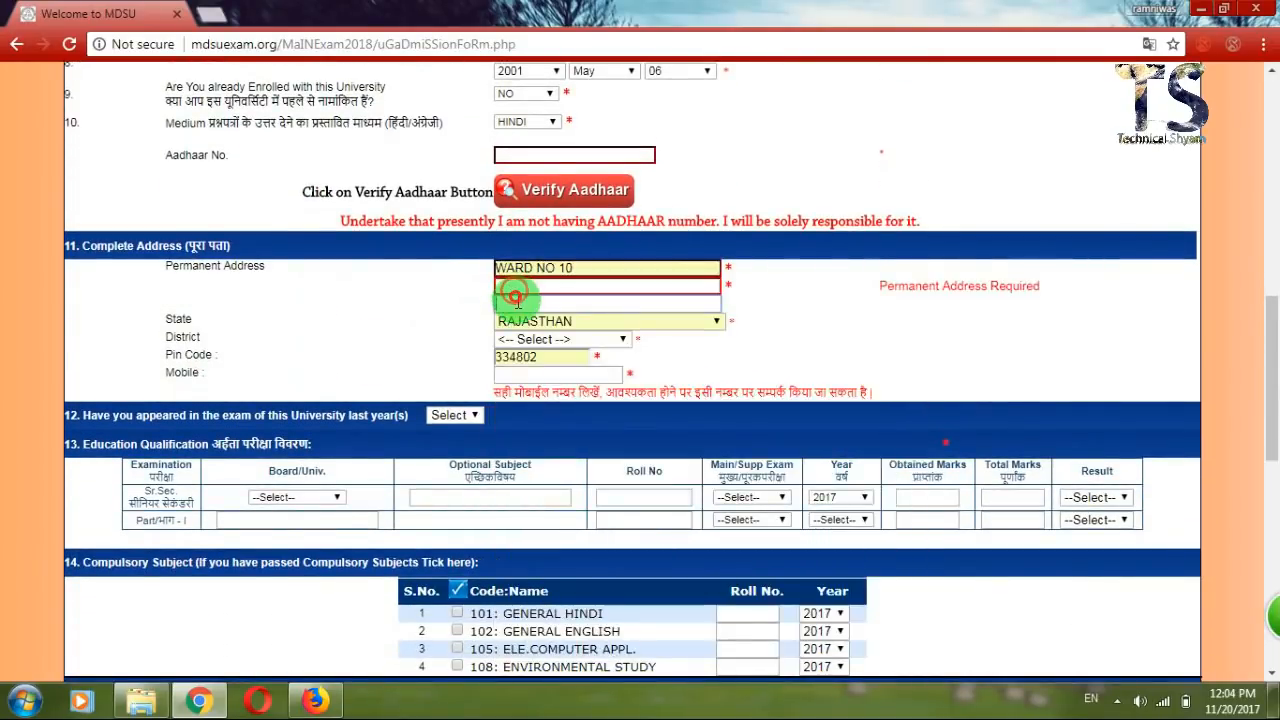
click(514, 308)
click(556, 291)
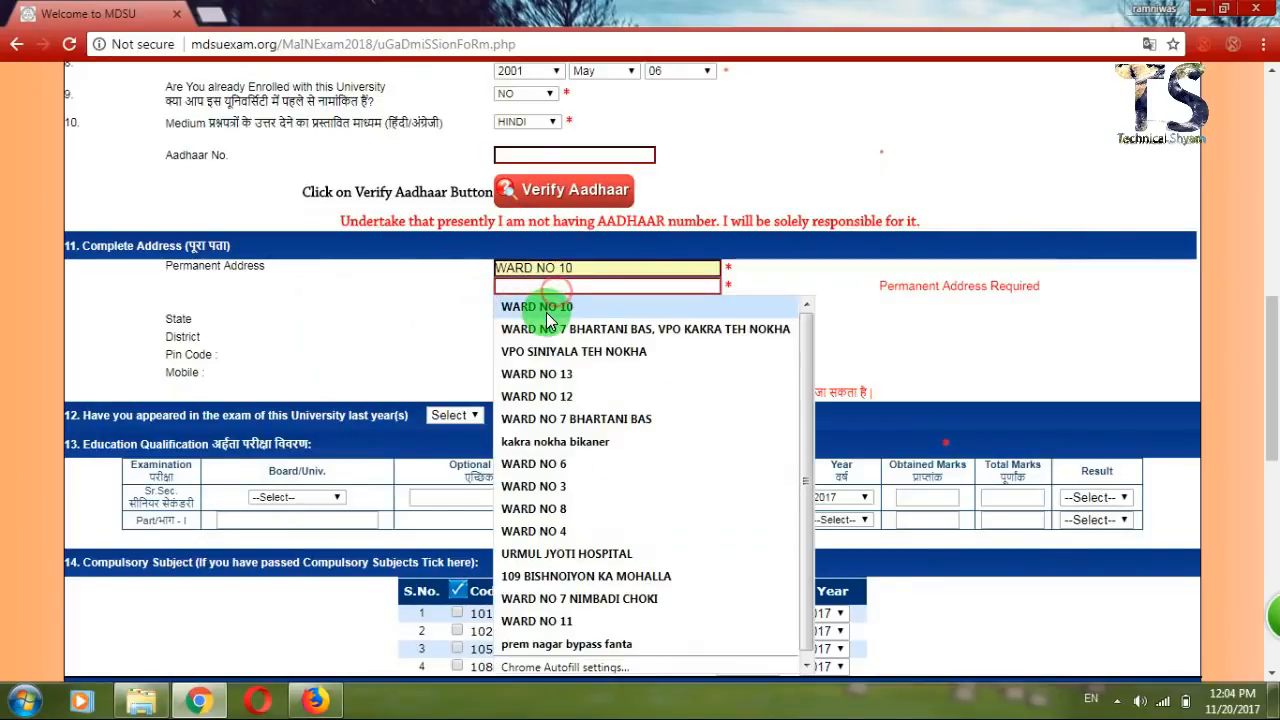
Keep the state as RAJASTHAN and pick BIKANER as the district.
click(537, 321)
click(537, 324)
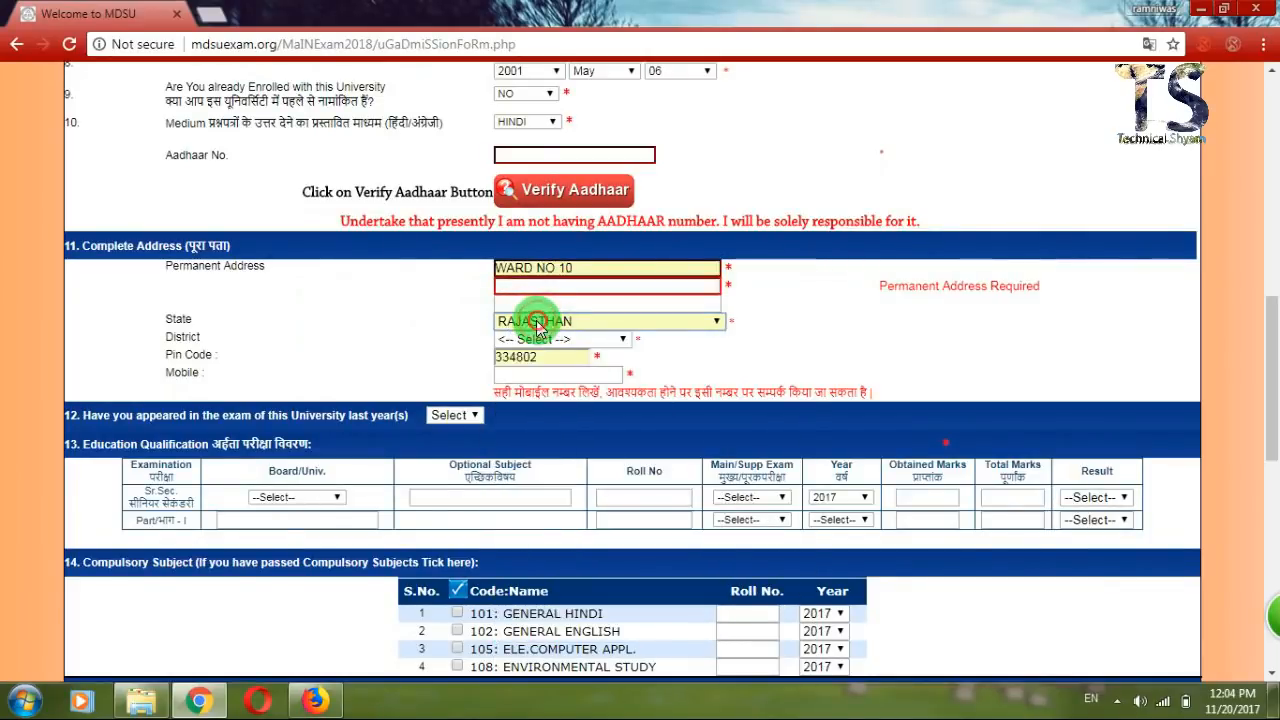
click(447, 326)
click(527, 342)
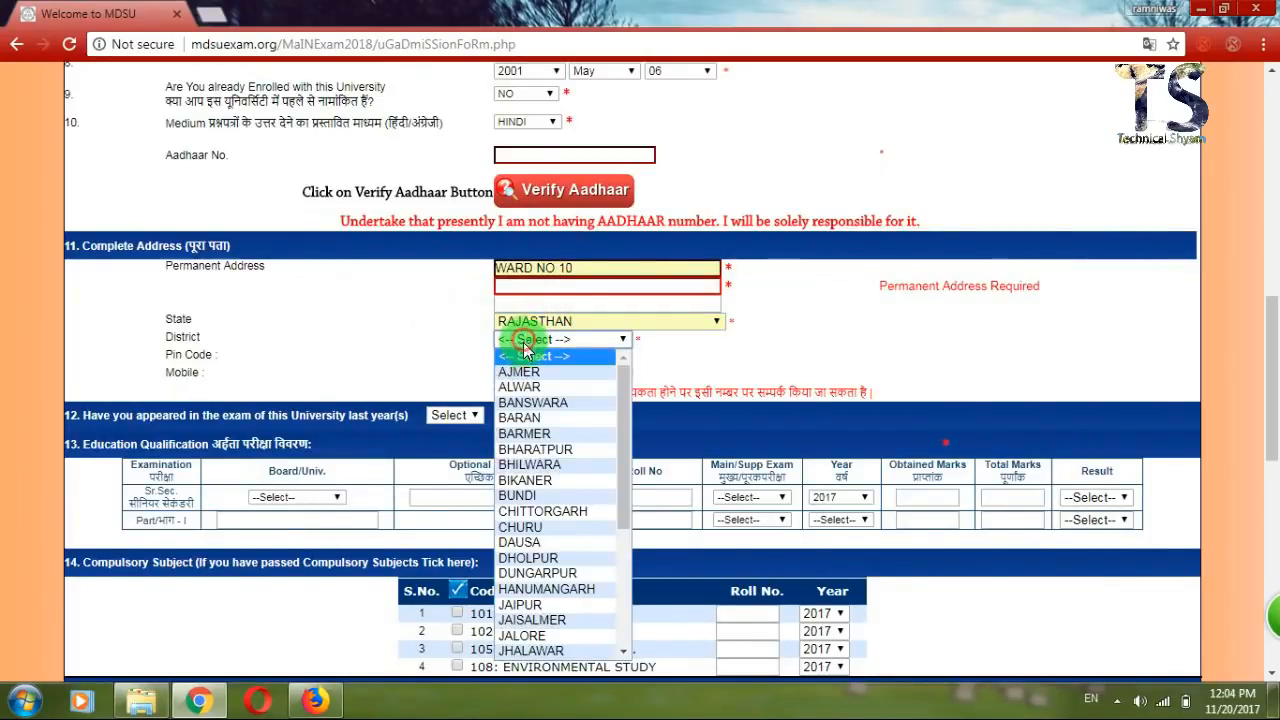
click(521, 481)
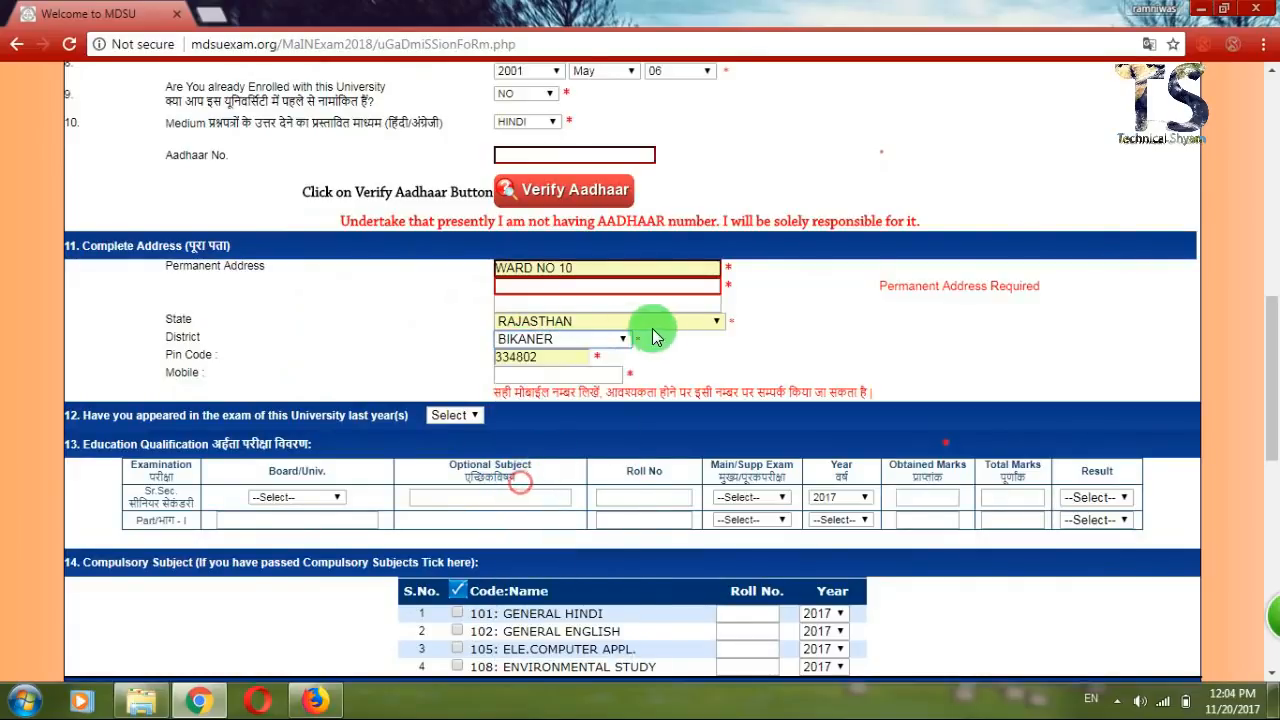
Enter the applicant's mobile number.
click(557, 375)
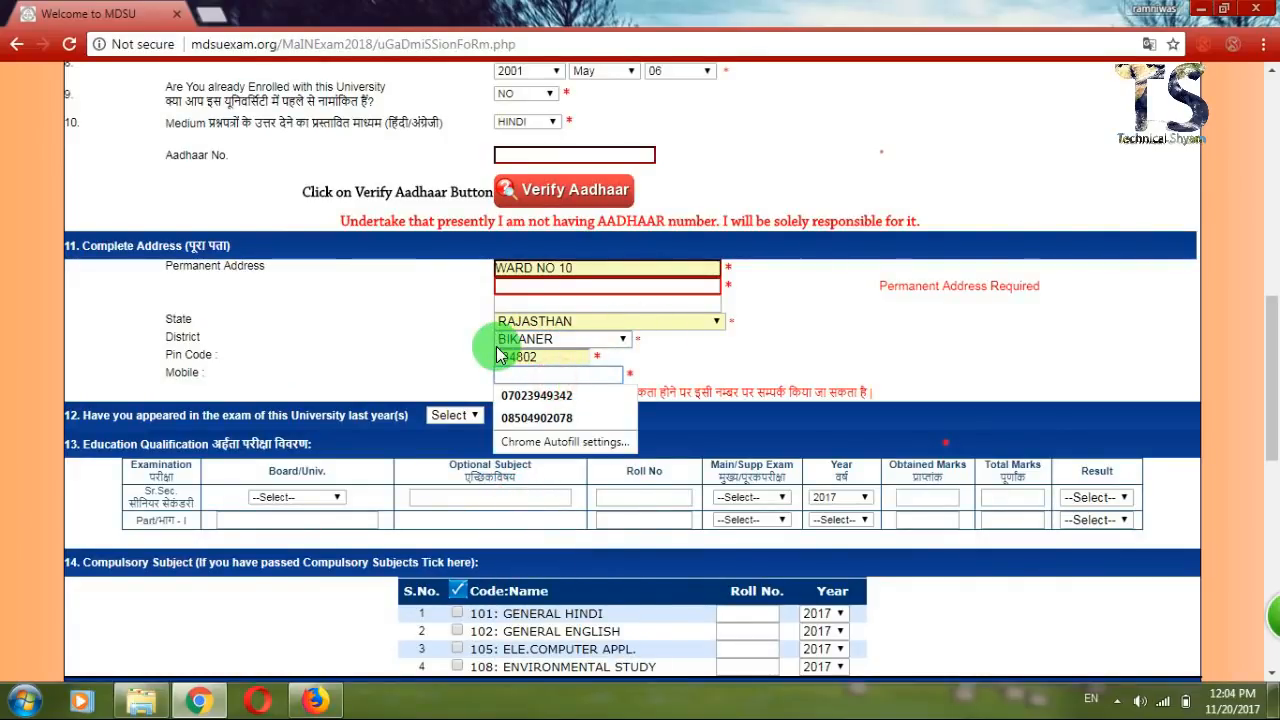
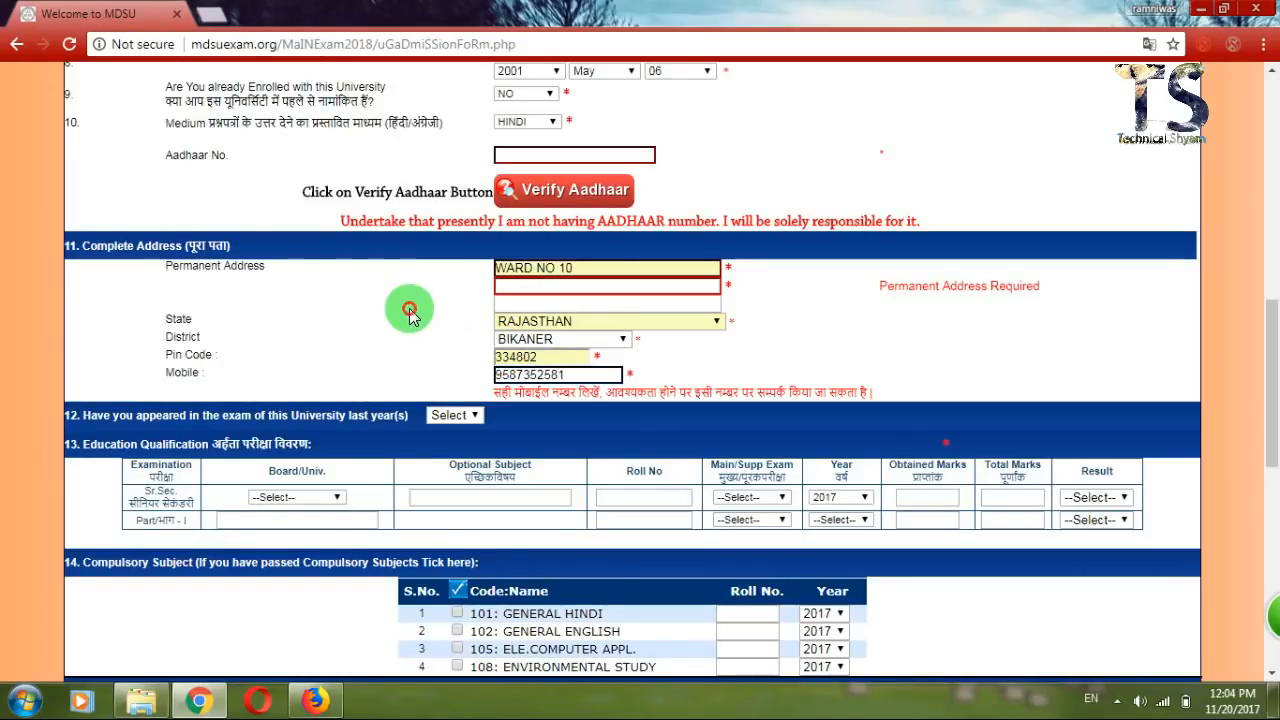
scroll(409, 312, down, 1)
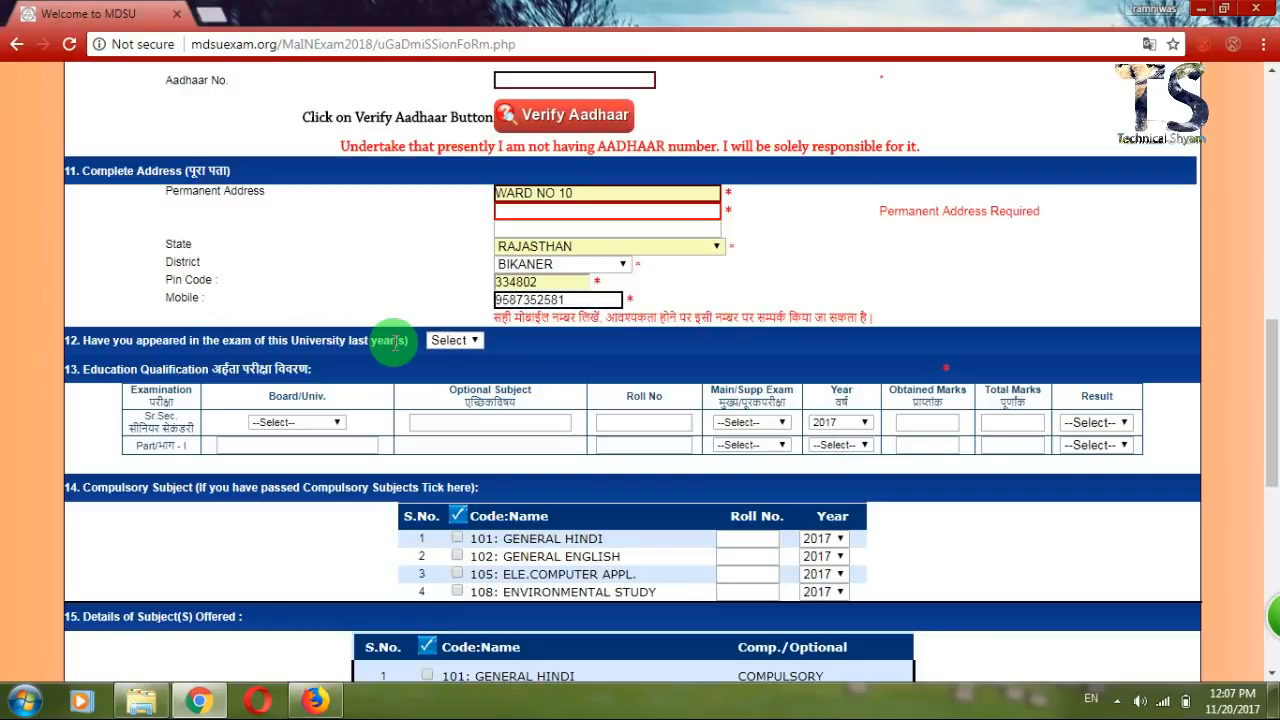
Answer YES to question 12, revealing the last-exam Roll No, Class and Year fields.
click(447, 340)
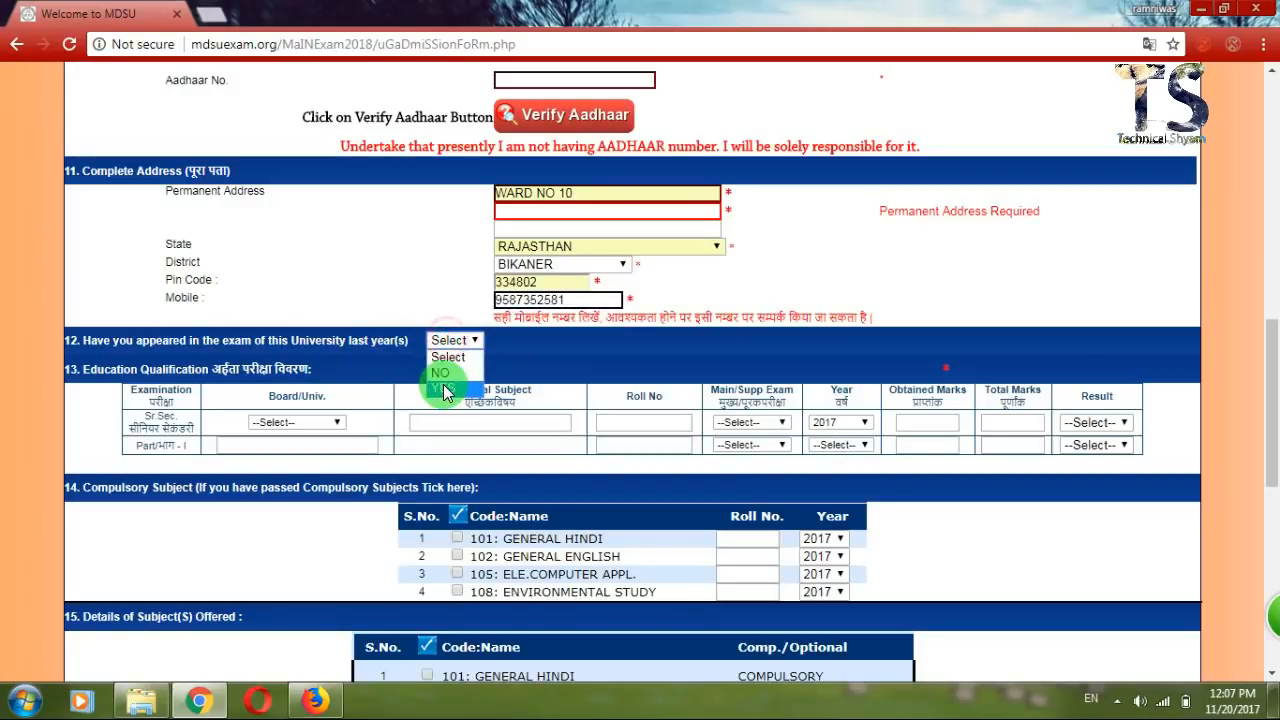
click(443, 388)
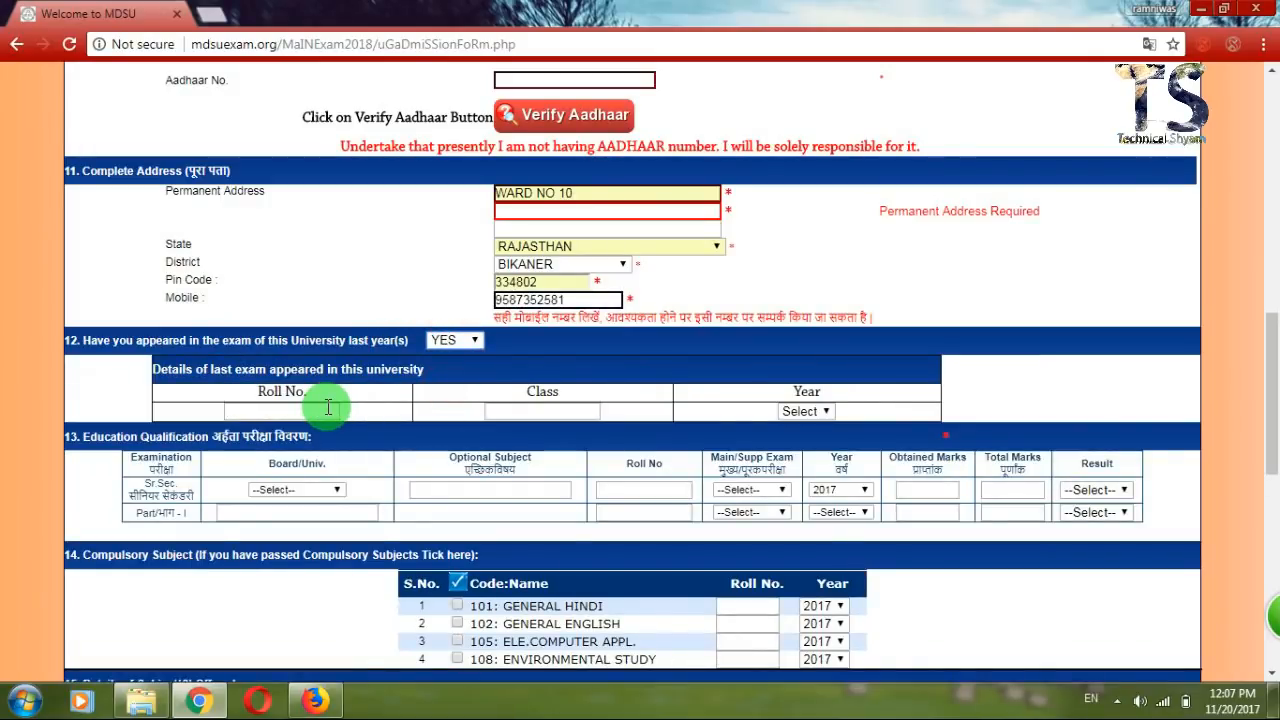
click(807, 412)
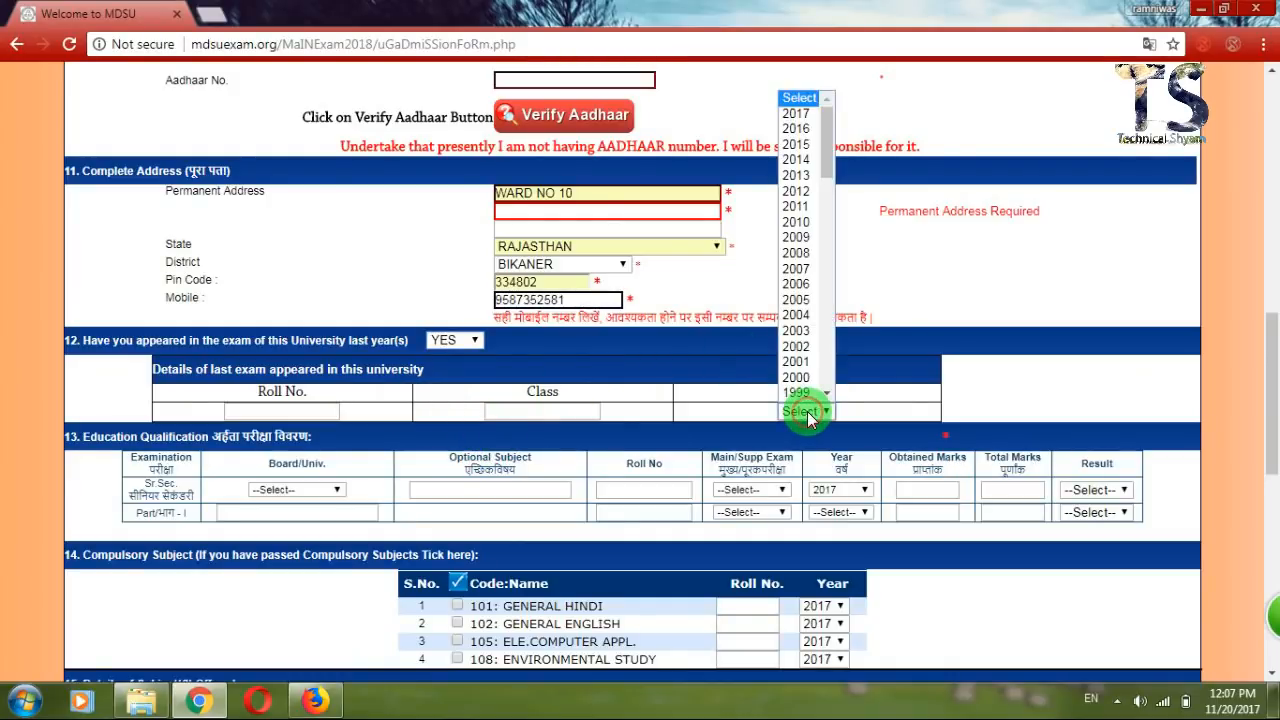
click(807, 411)
click(466, 342)
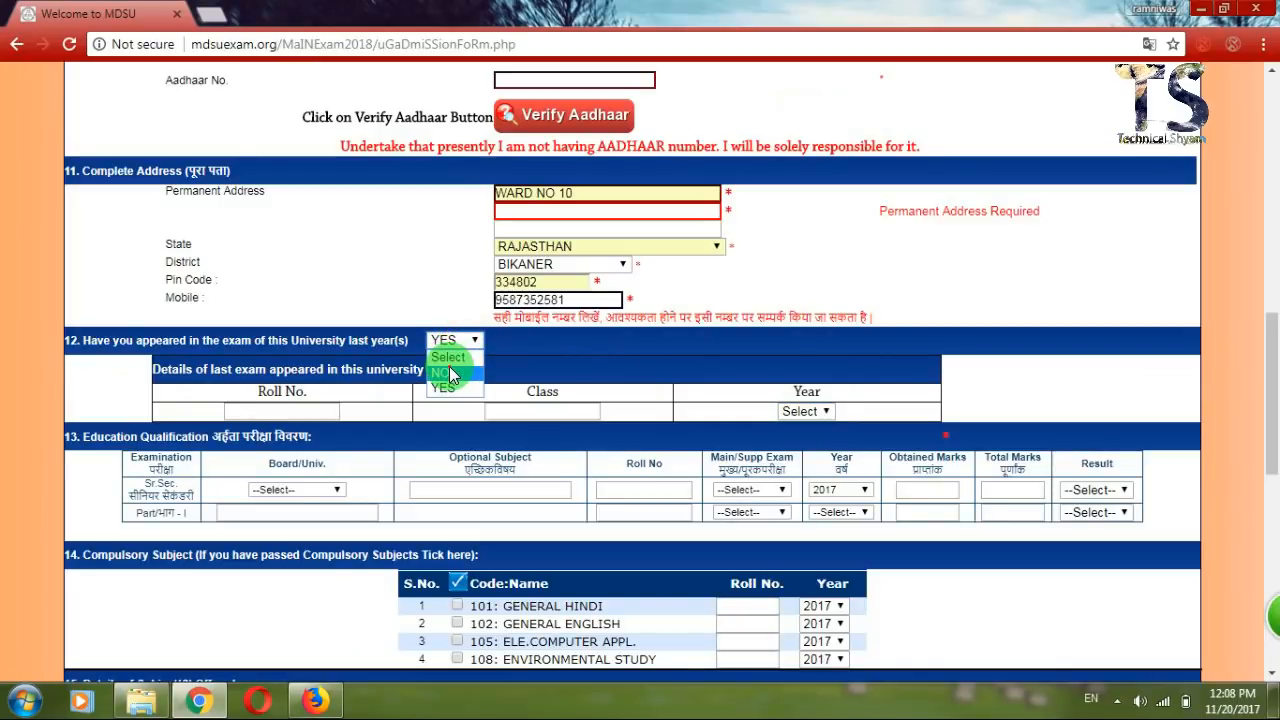
Answer NO for last year and set the senior secondary board to R.B.S.E.
click(449, 370)
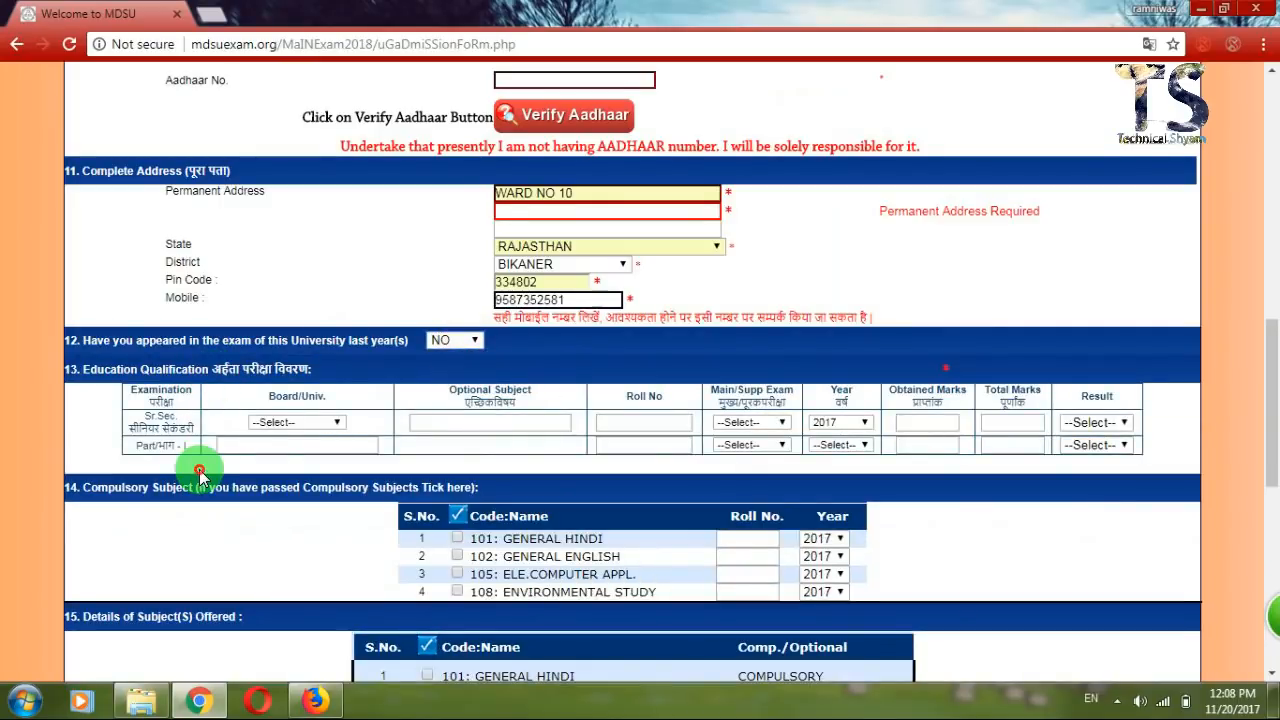
scroll(199, 470, down, 2)
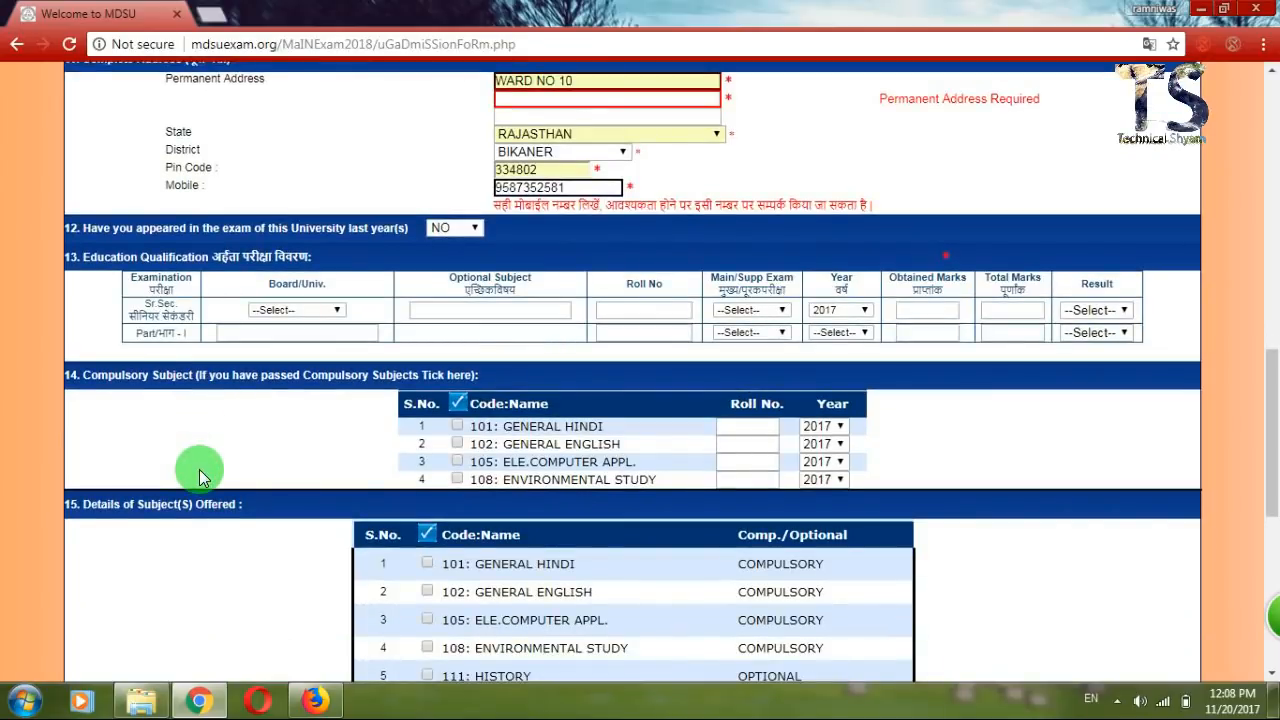
click(265, 312)
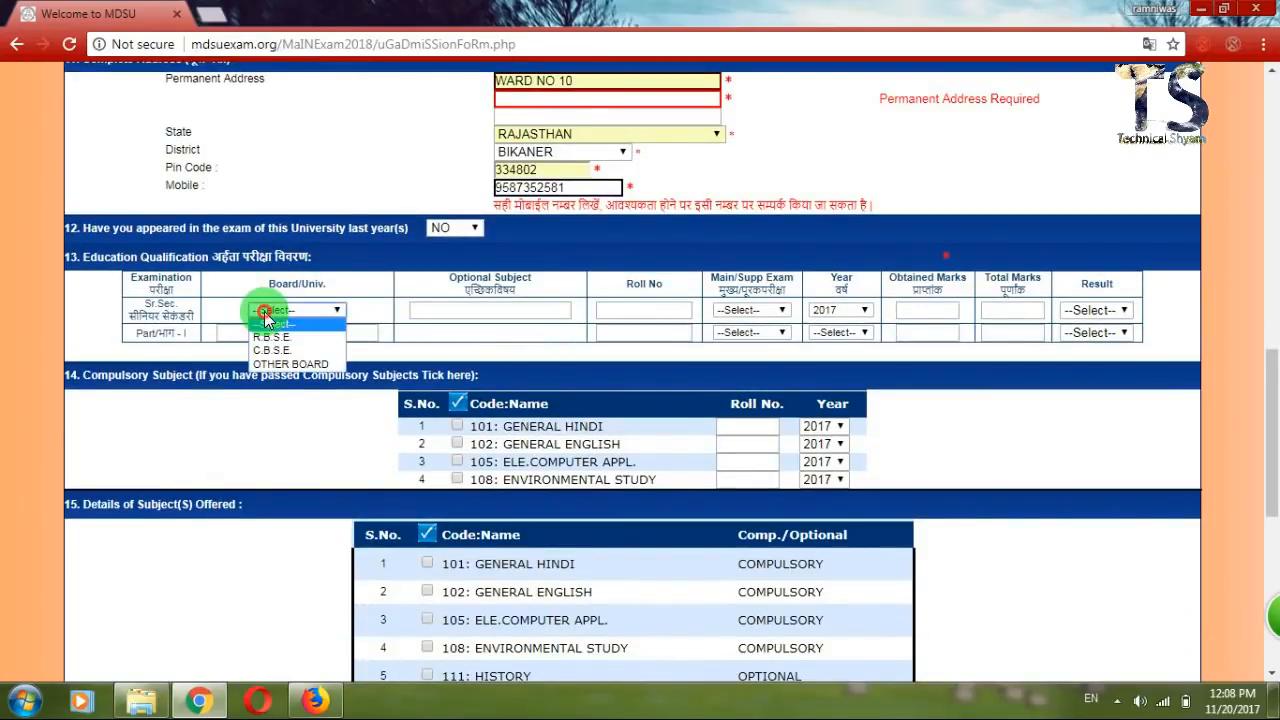
click(272, 366)
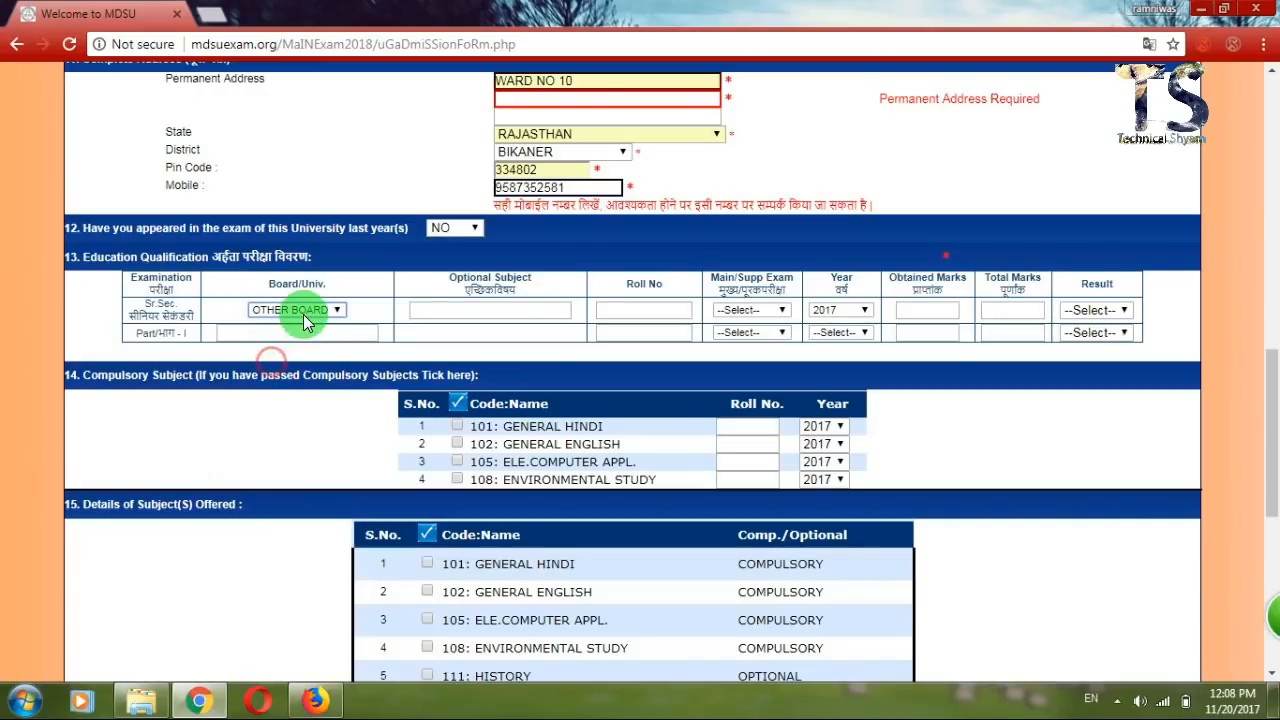
click(298, 311)
click(293, 338)
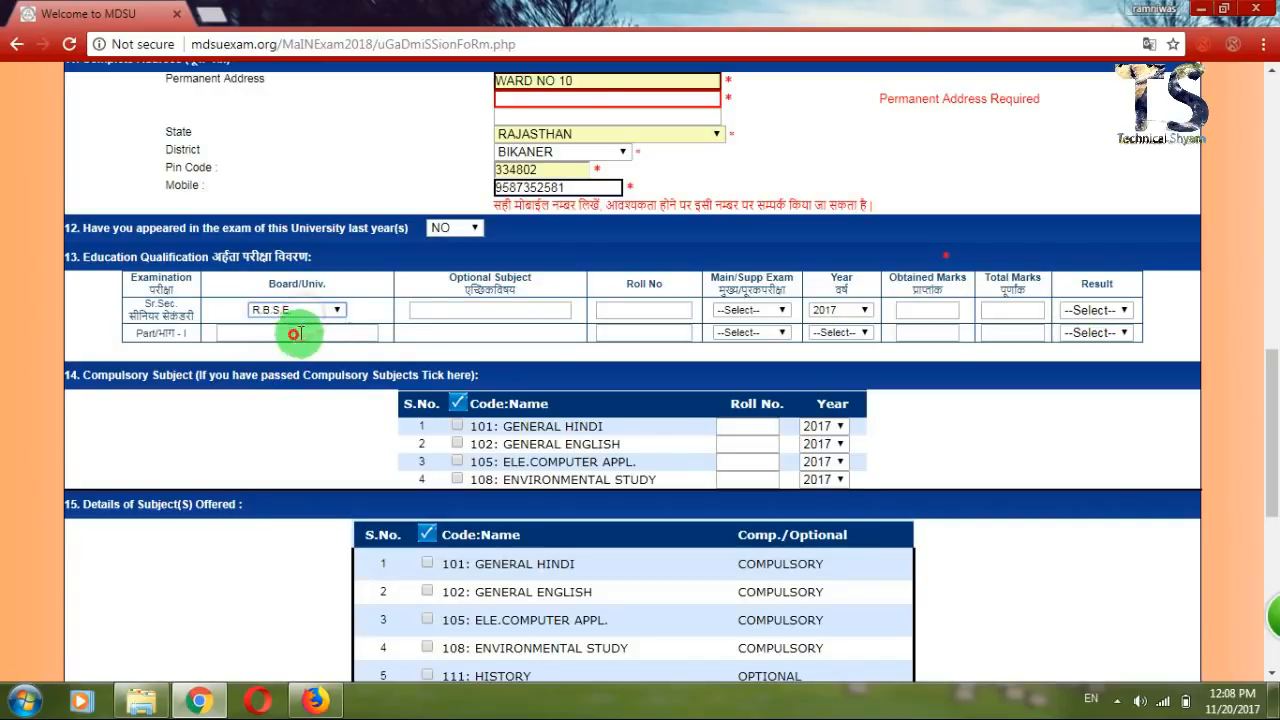
Enter COMP.HISTORY.GEO. as the optional subjects and fill in the roll number.
click(413, 311)
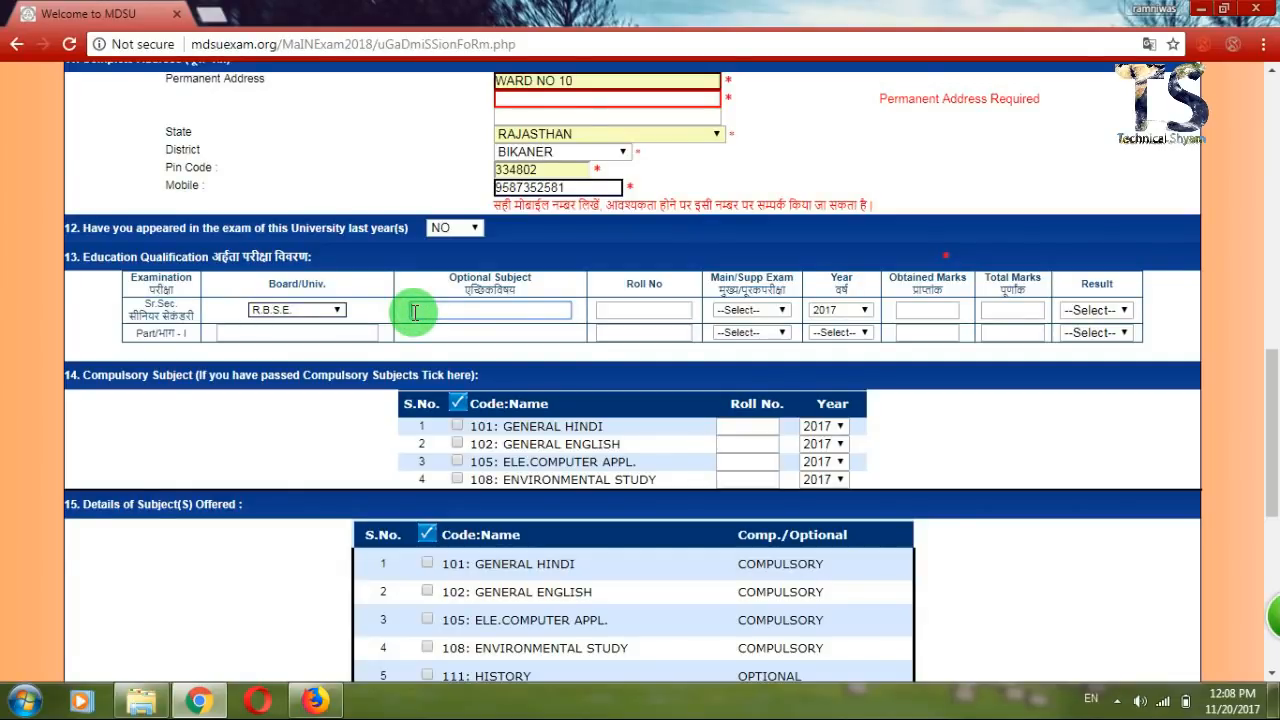
text(HIND)
key(BackSpace)
key(BackSpace)
key(BackSpace)
text(COMP.HISTORY.)
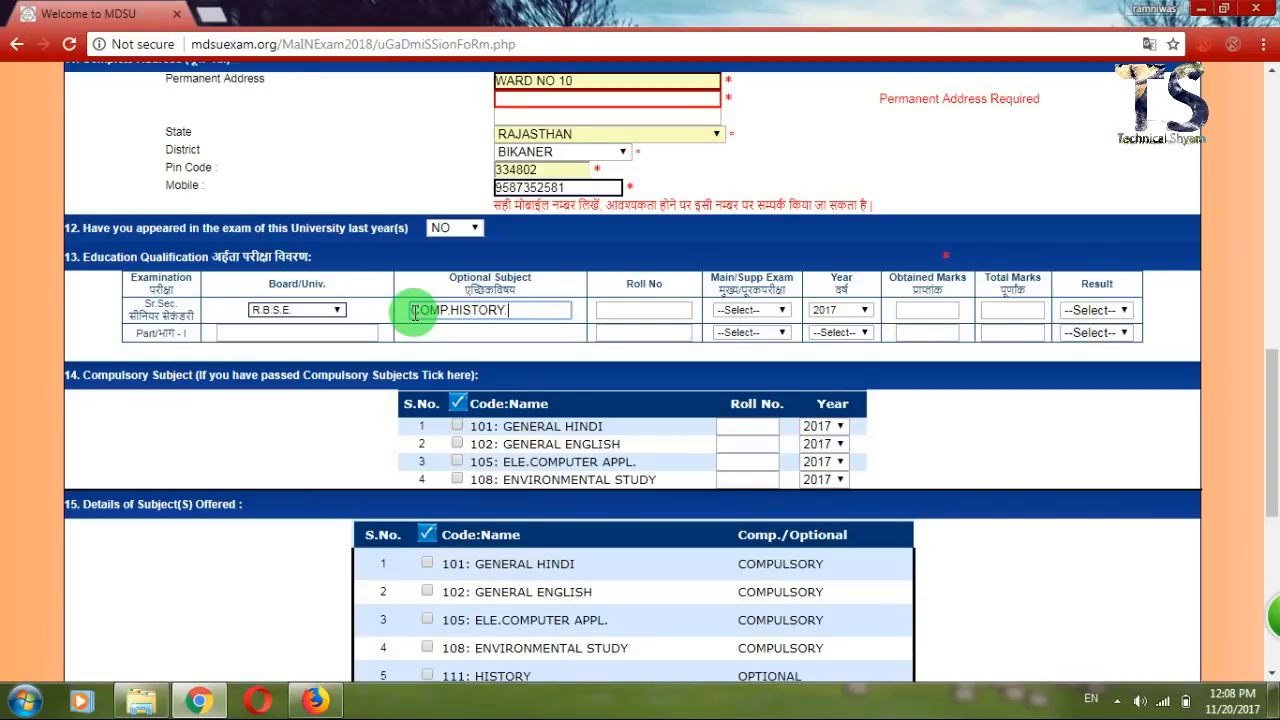
text(GEO.)
key(Tab)
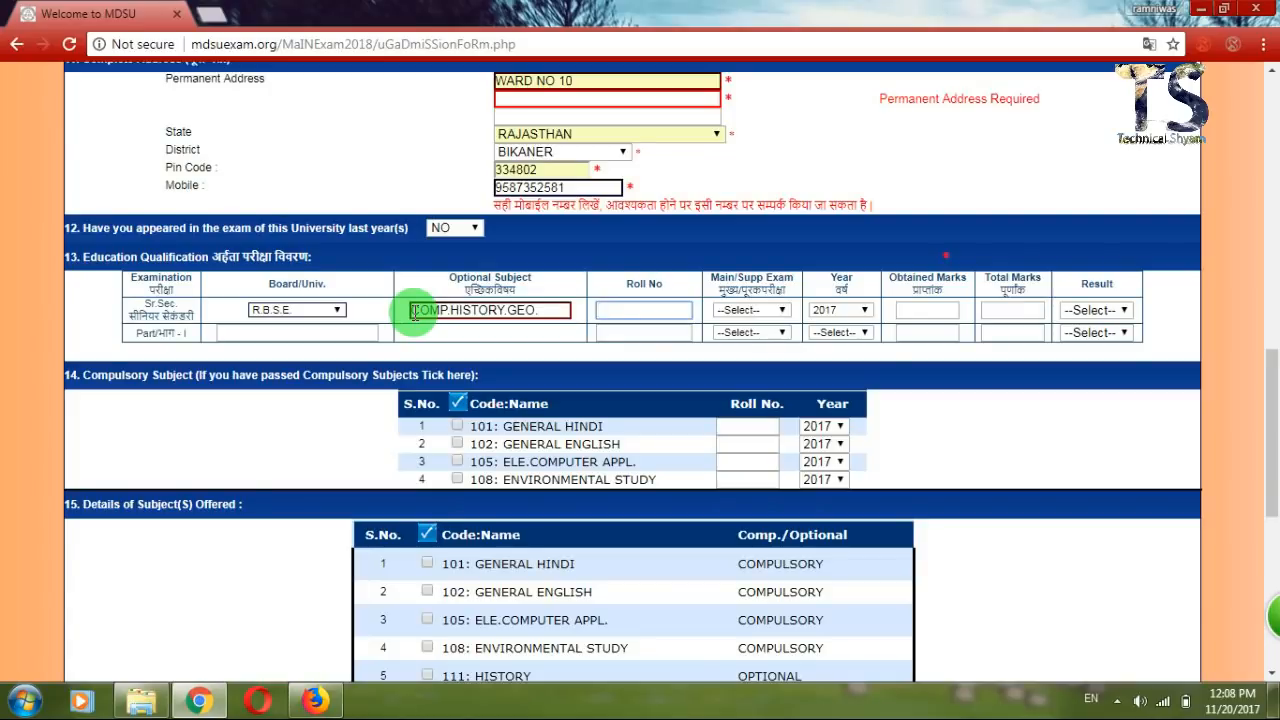
key(Tab)
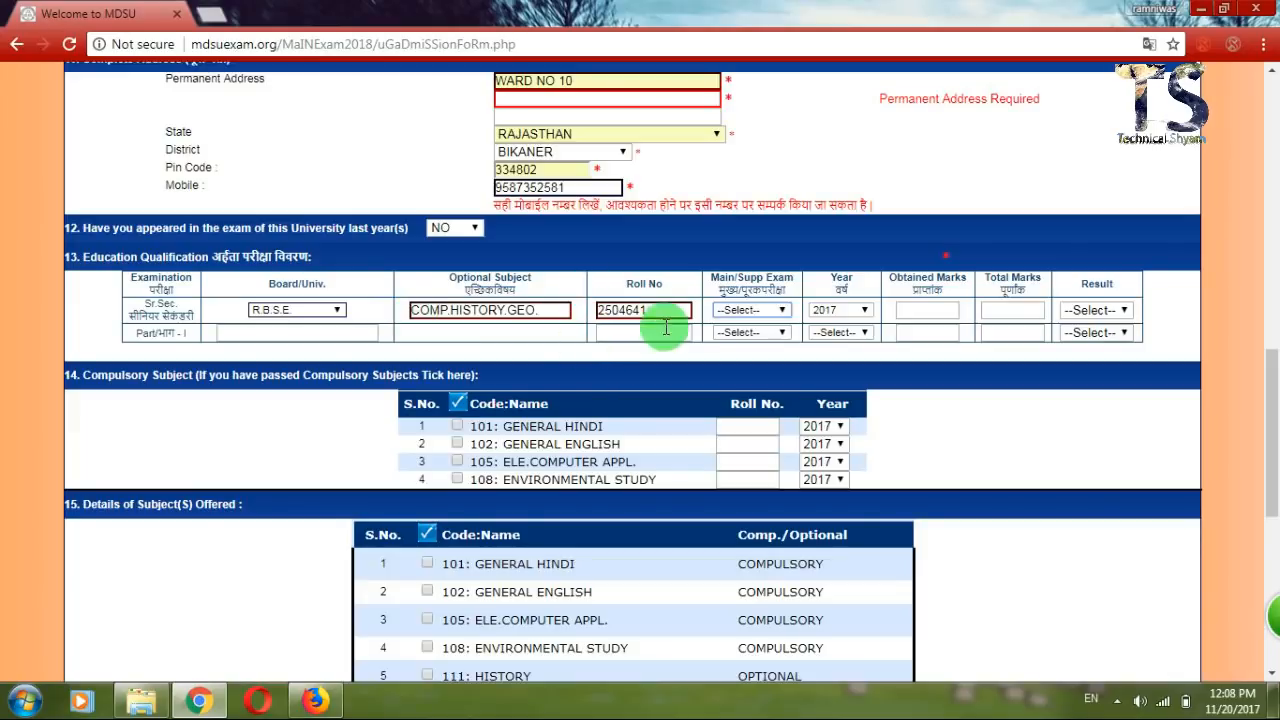
Mark the senior secondary exam as Main Exam with passing year 2017.
click(740, 311)
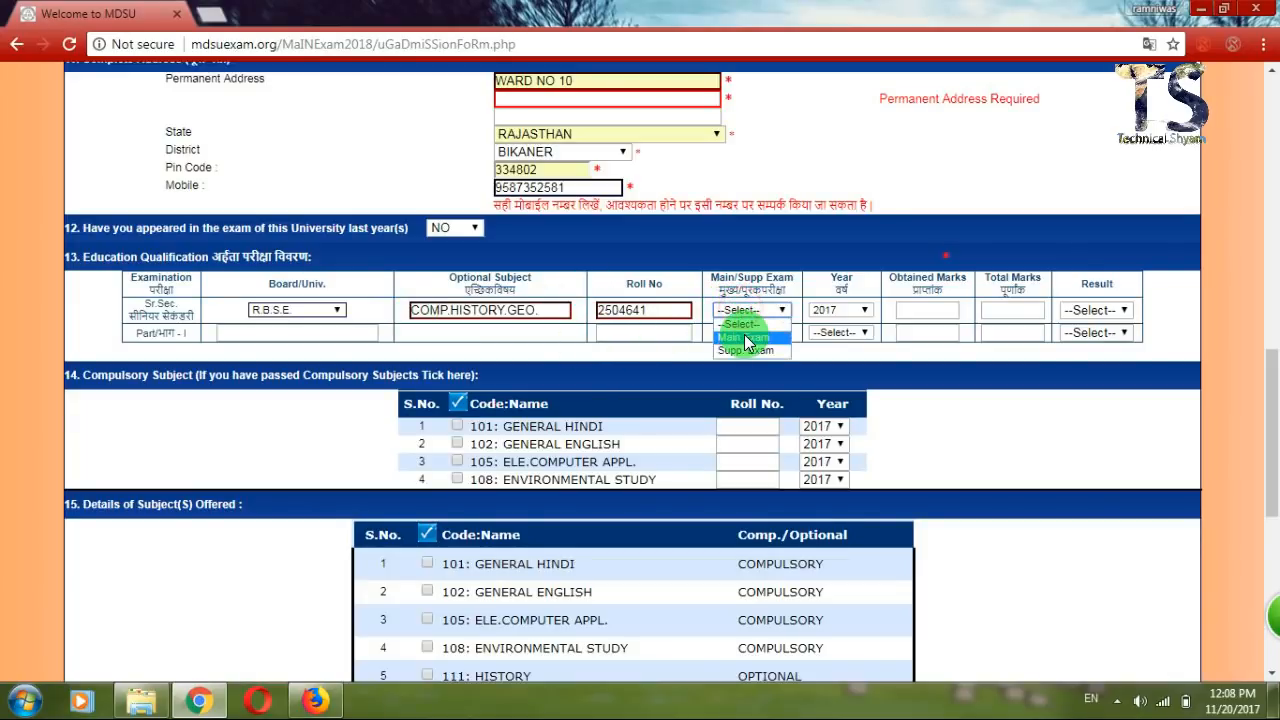
click(744, 338)
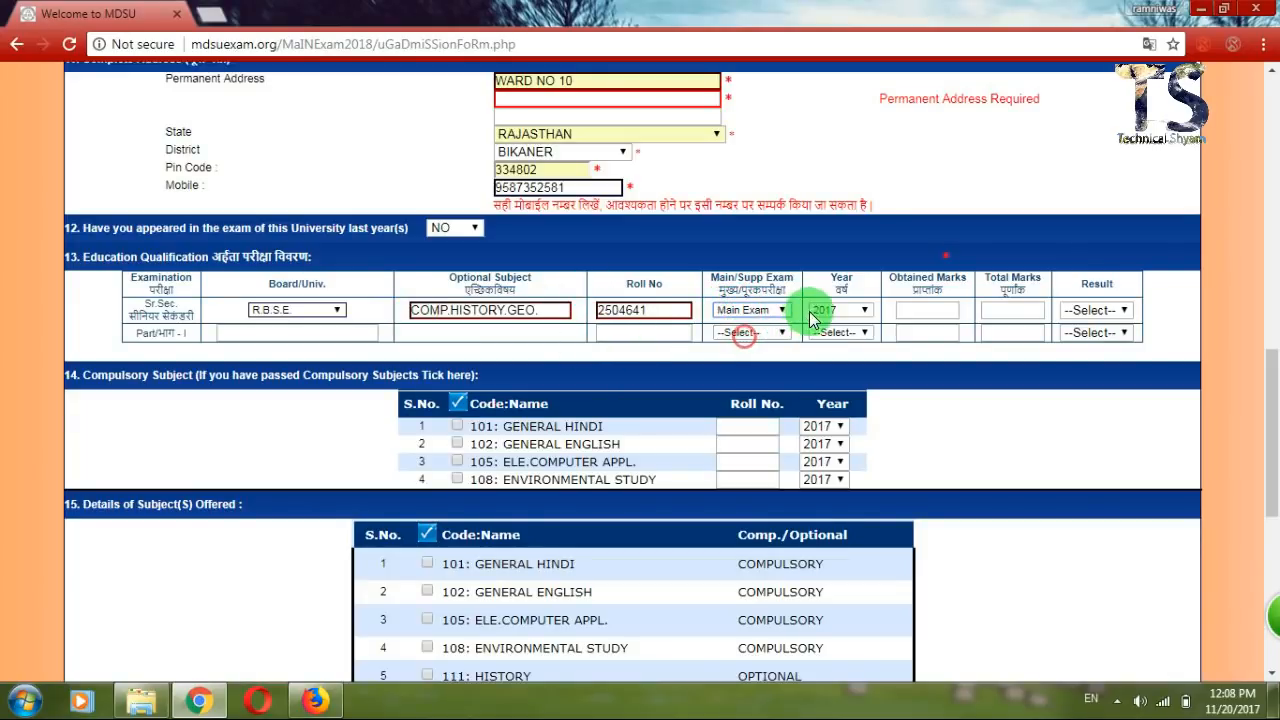
click(823, 311)
click(825, 312)
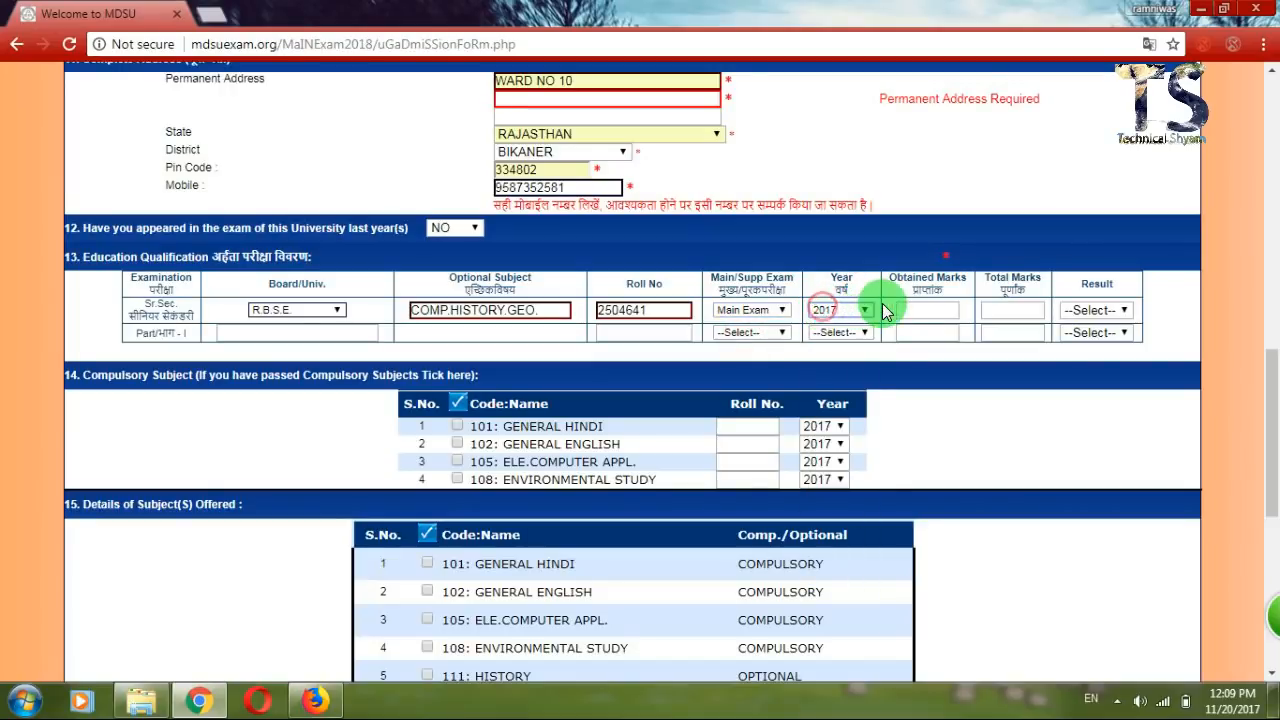
click(848, 315)
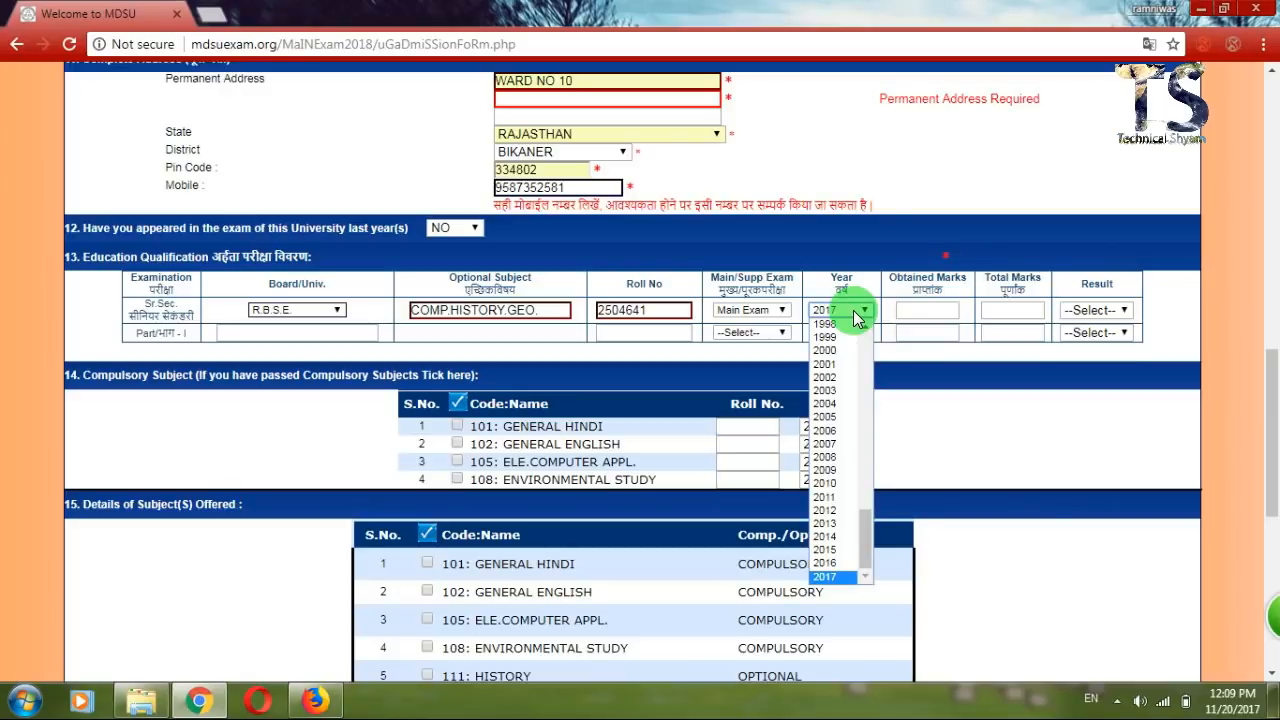
click(878, 302)
Enter 300 obtained out of 500 total marks and set the result to PASS.
click(903, 309)
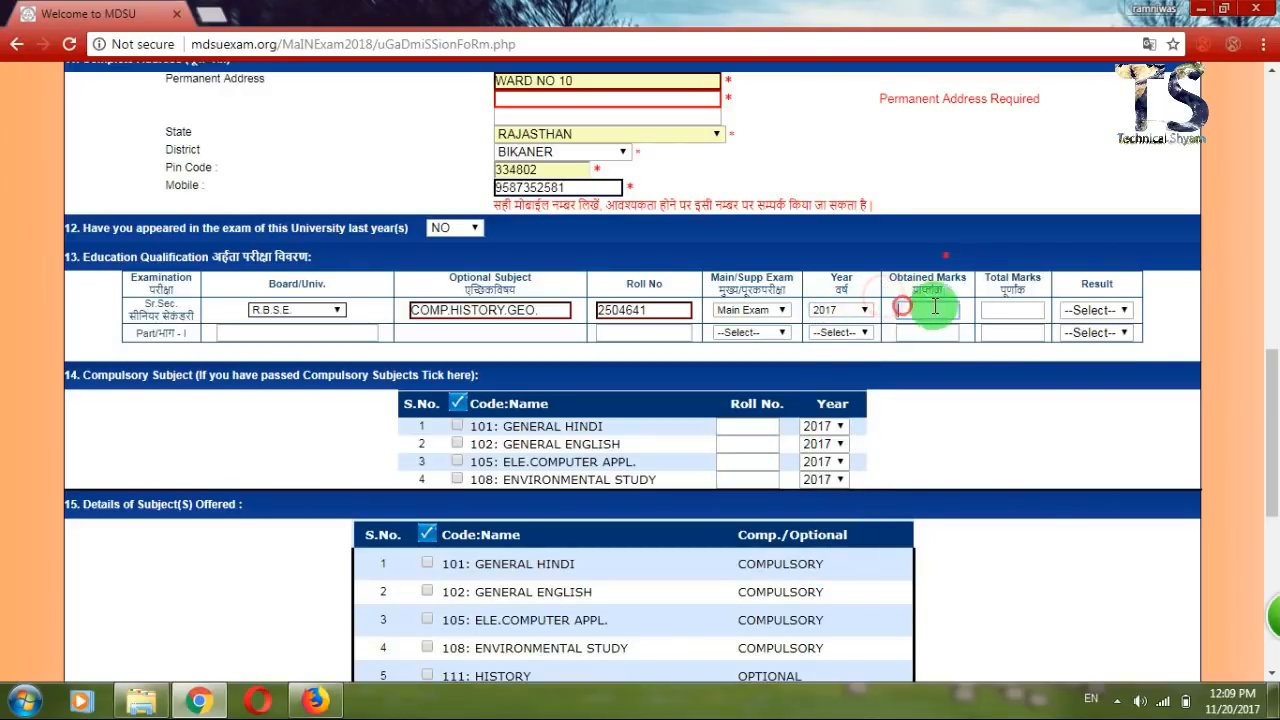
click(982, 312)
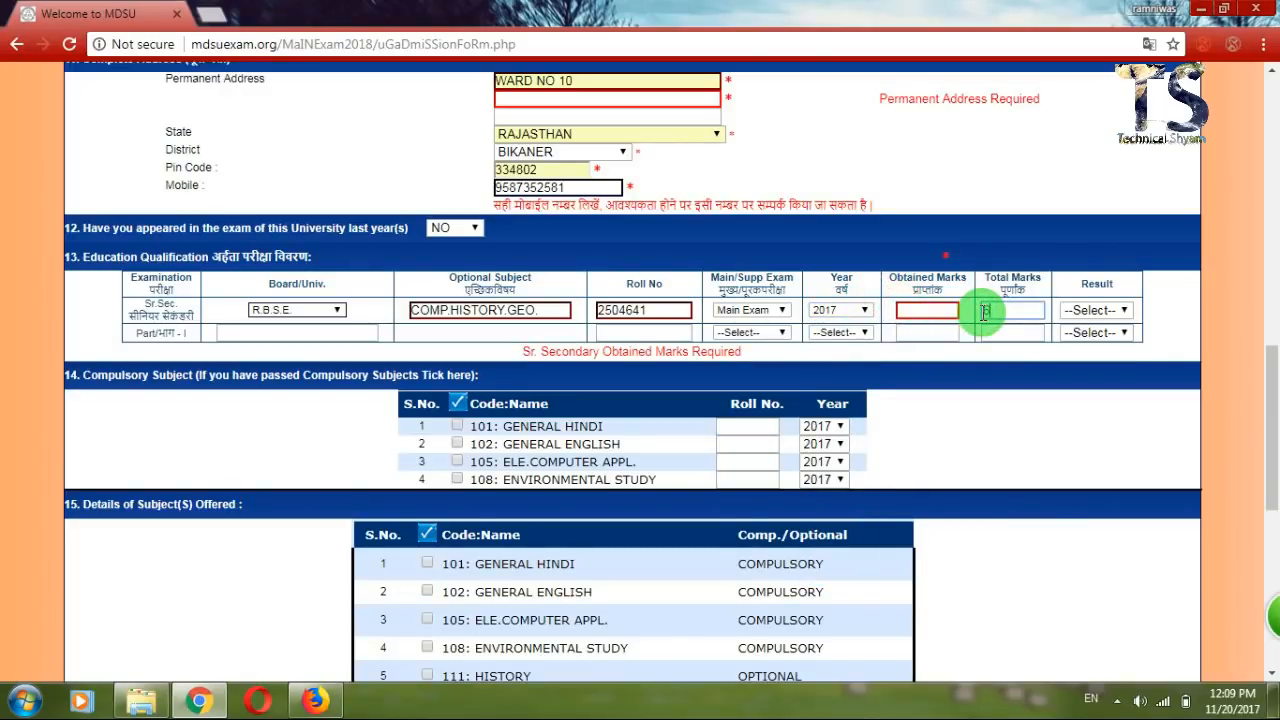
text(500)
key(shift+Tab)
text(300)
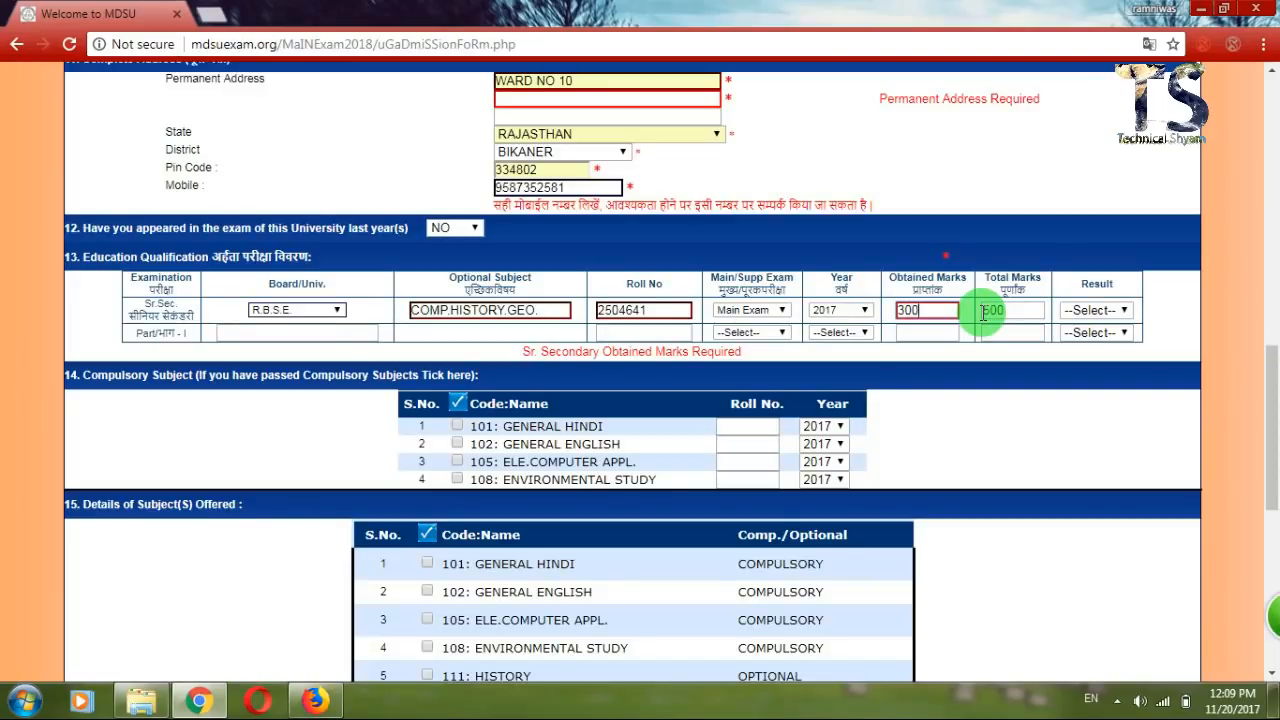
click(1090, 311)
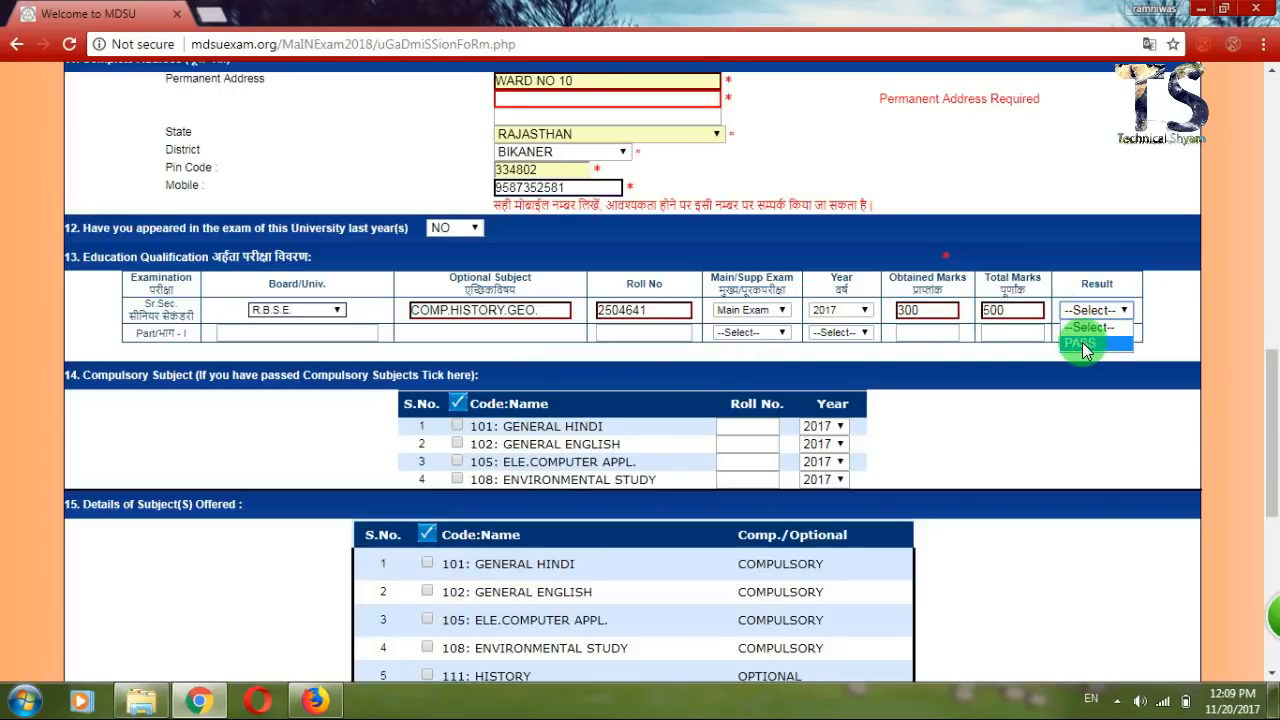
click(1082, 342)
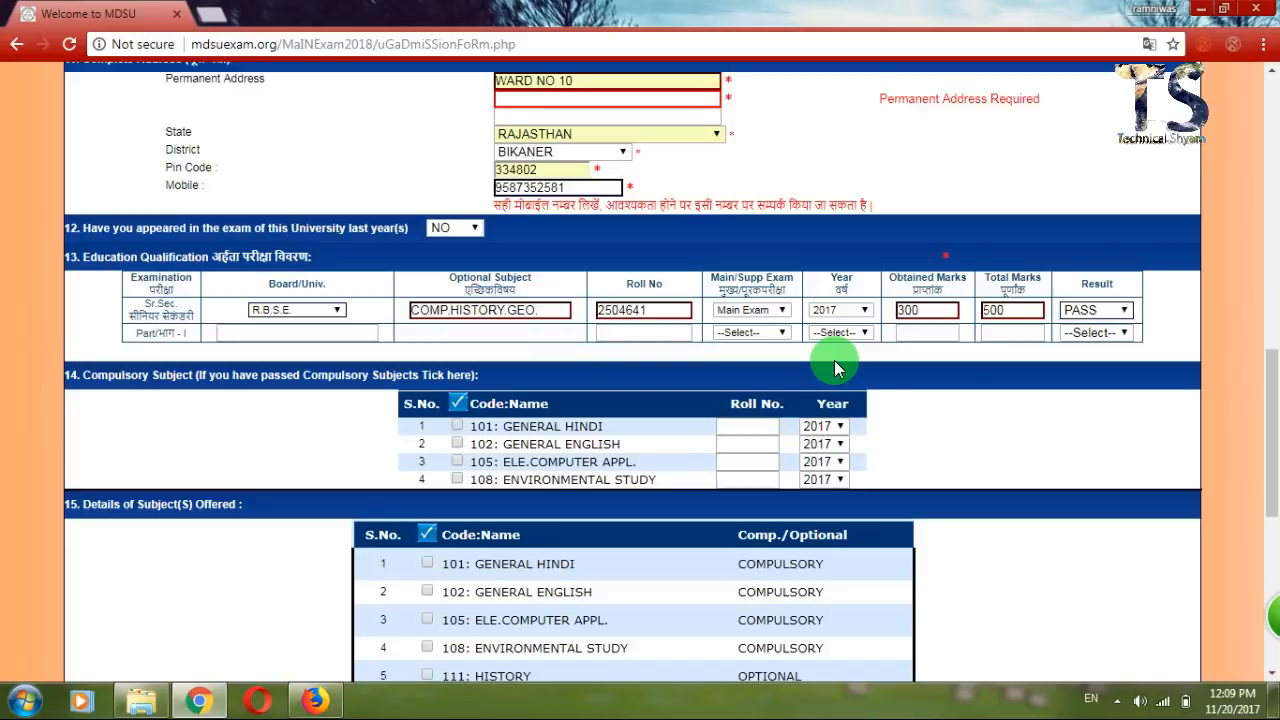
scroll(835, 362, down, 1)
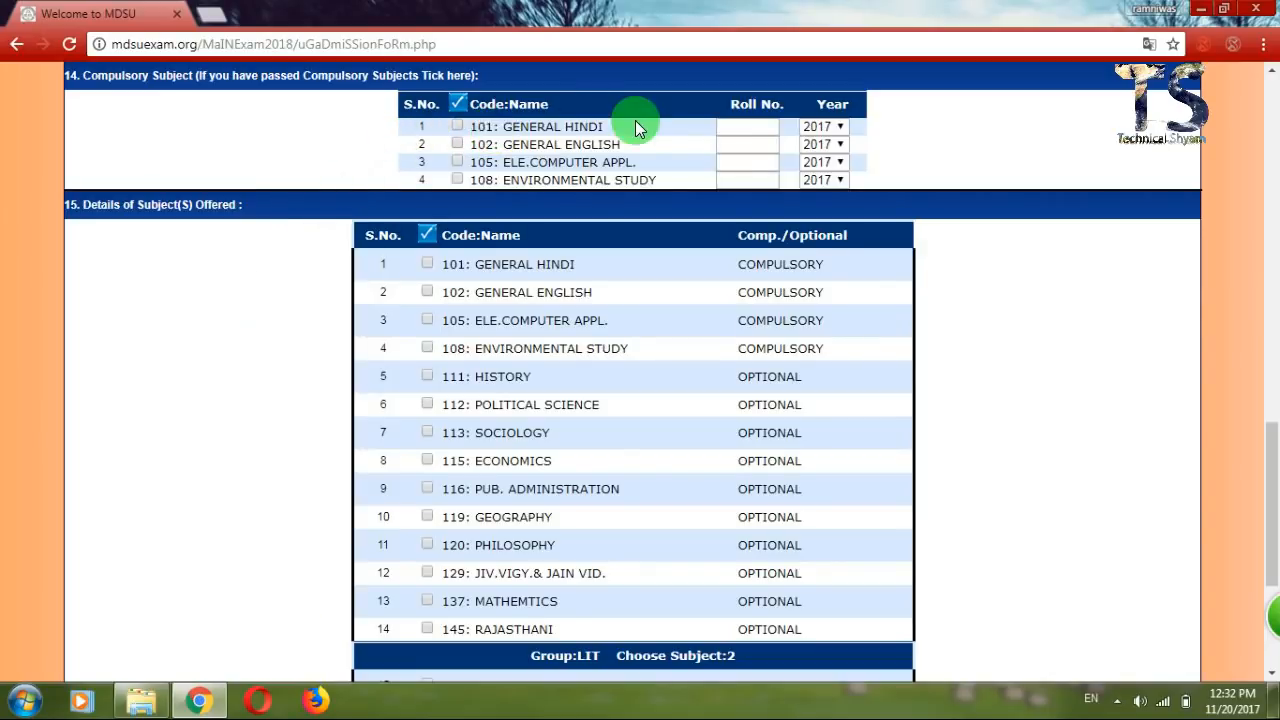
click(455, 128)
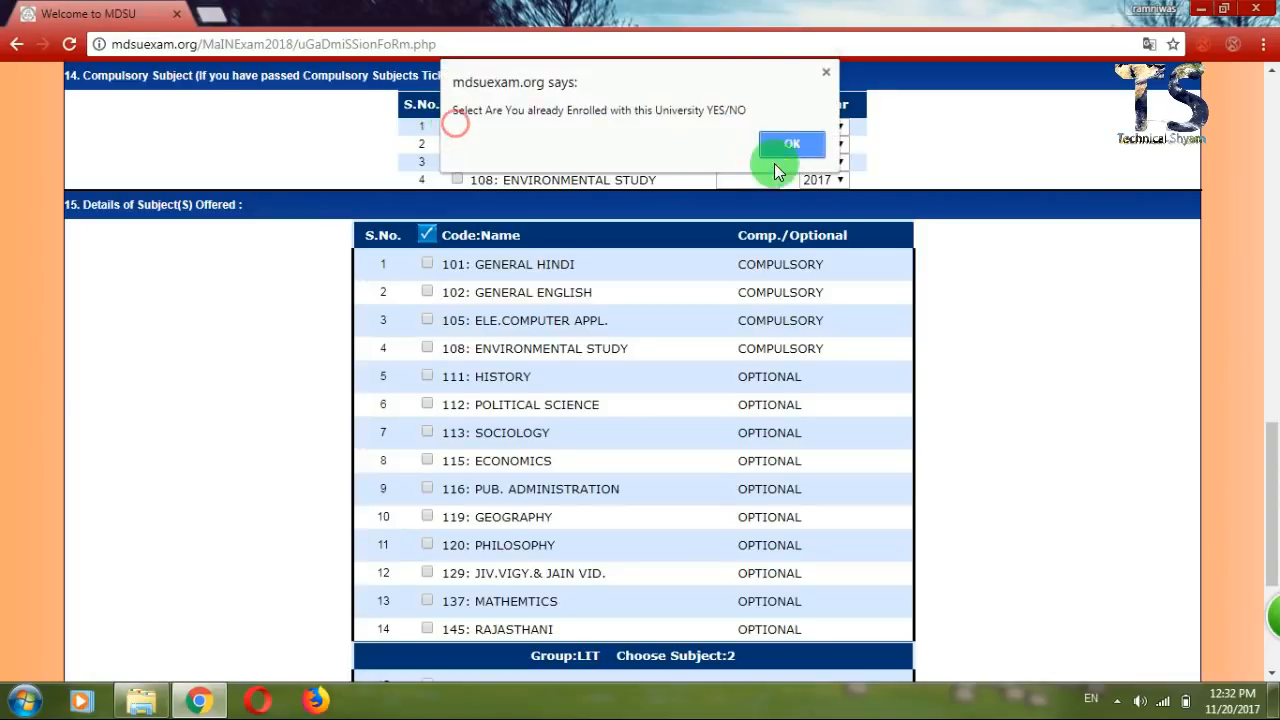
click(790, 147)
click(740, 130)
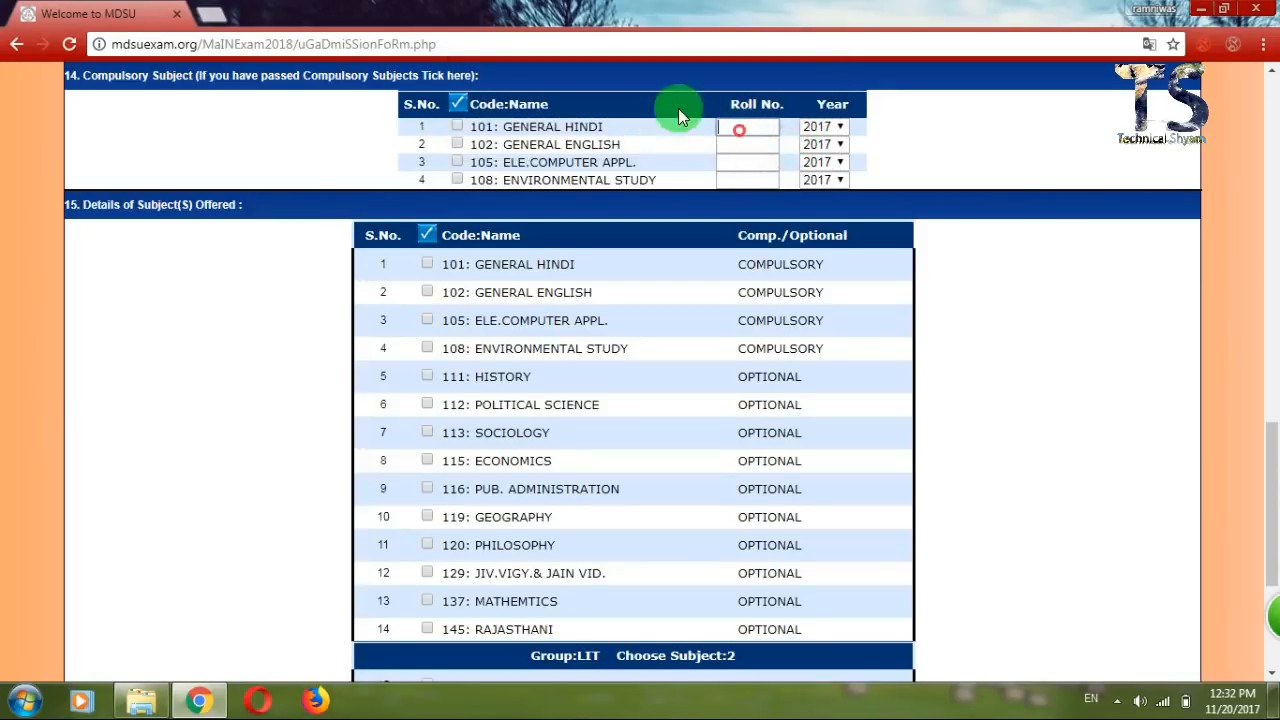
click(280, 173)
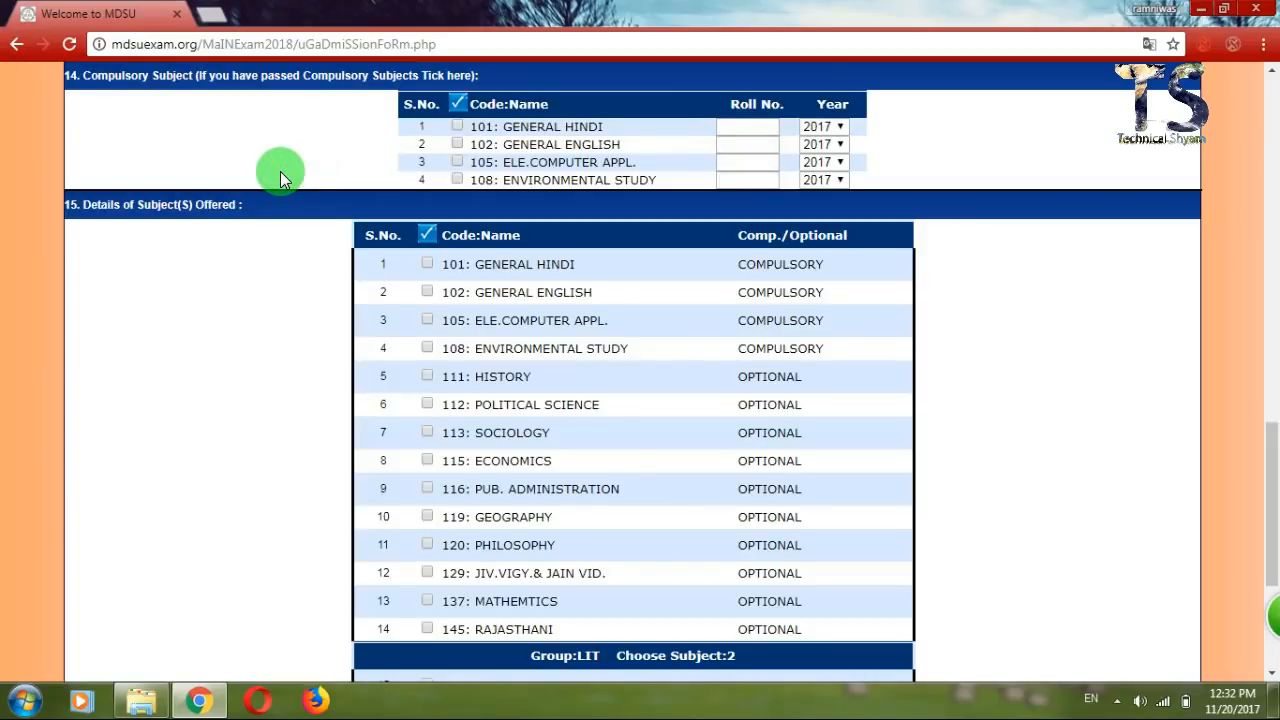
scroll(280, 171, down, 1)
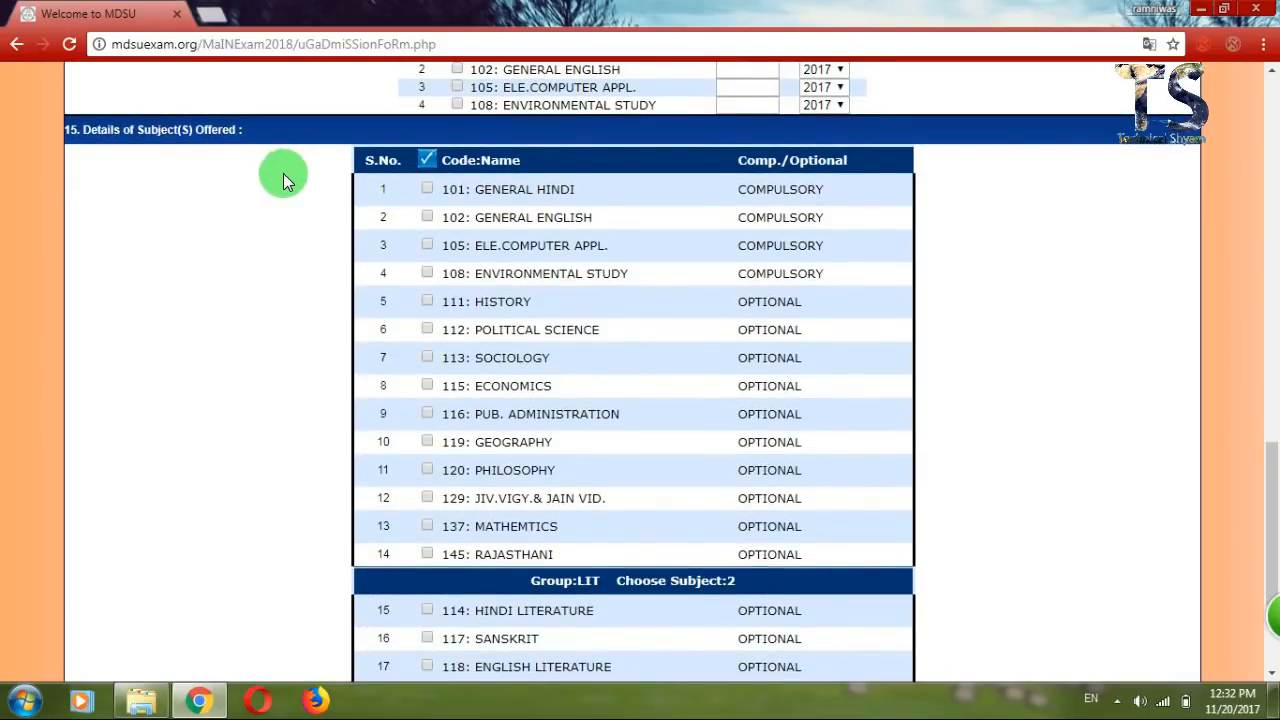
click(429, 190)
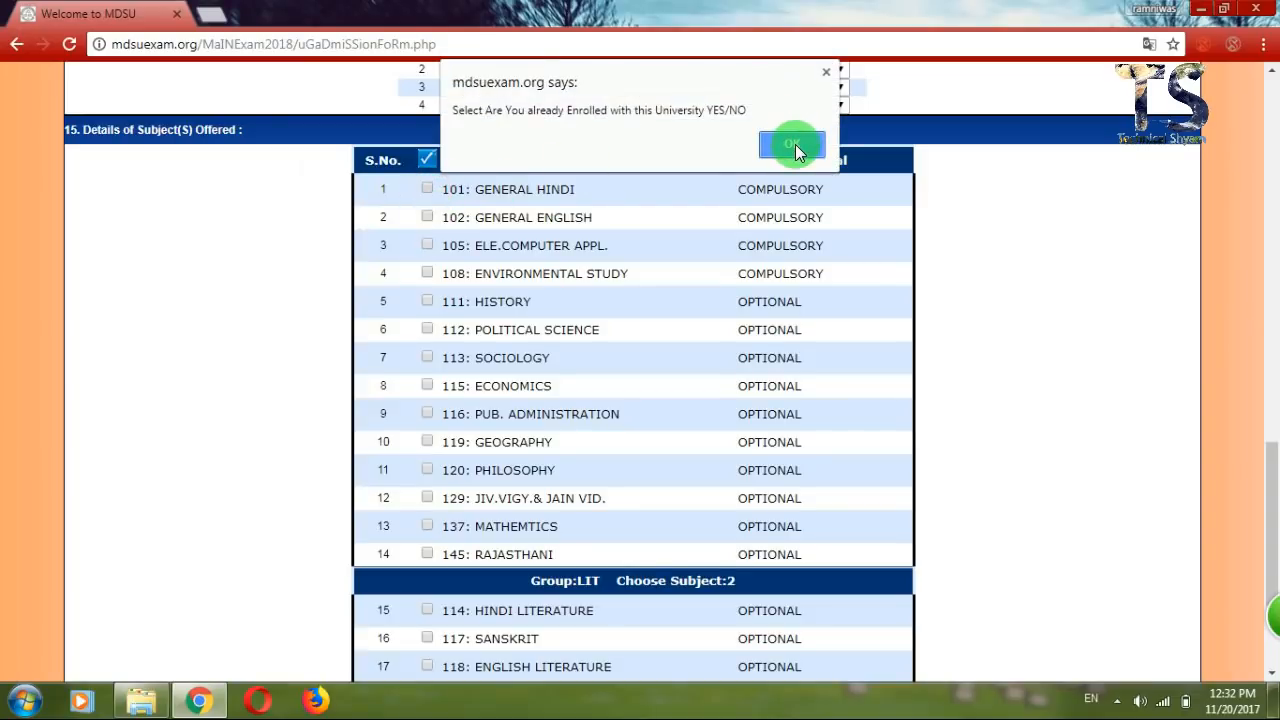
click(792, 145)
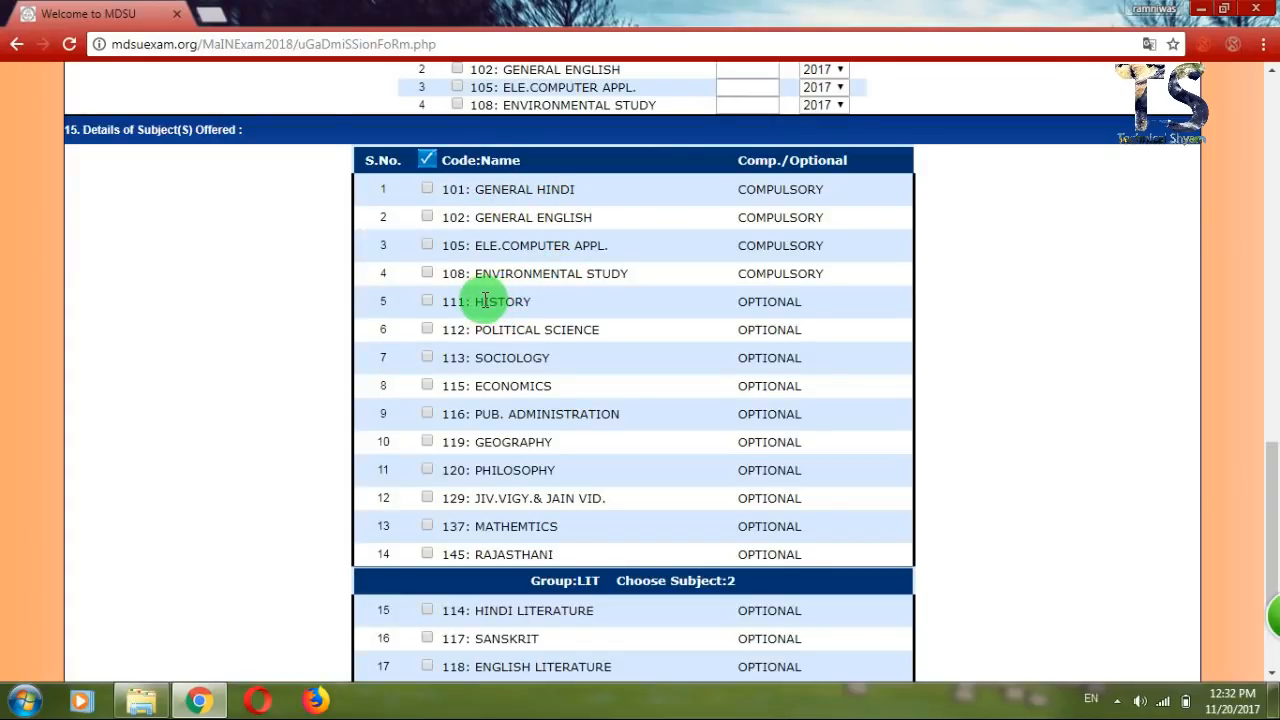
drag(474, 299, 537, 302)
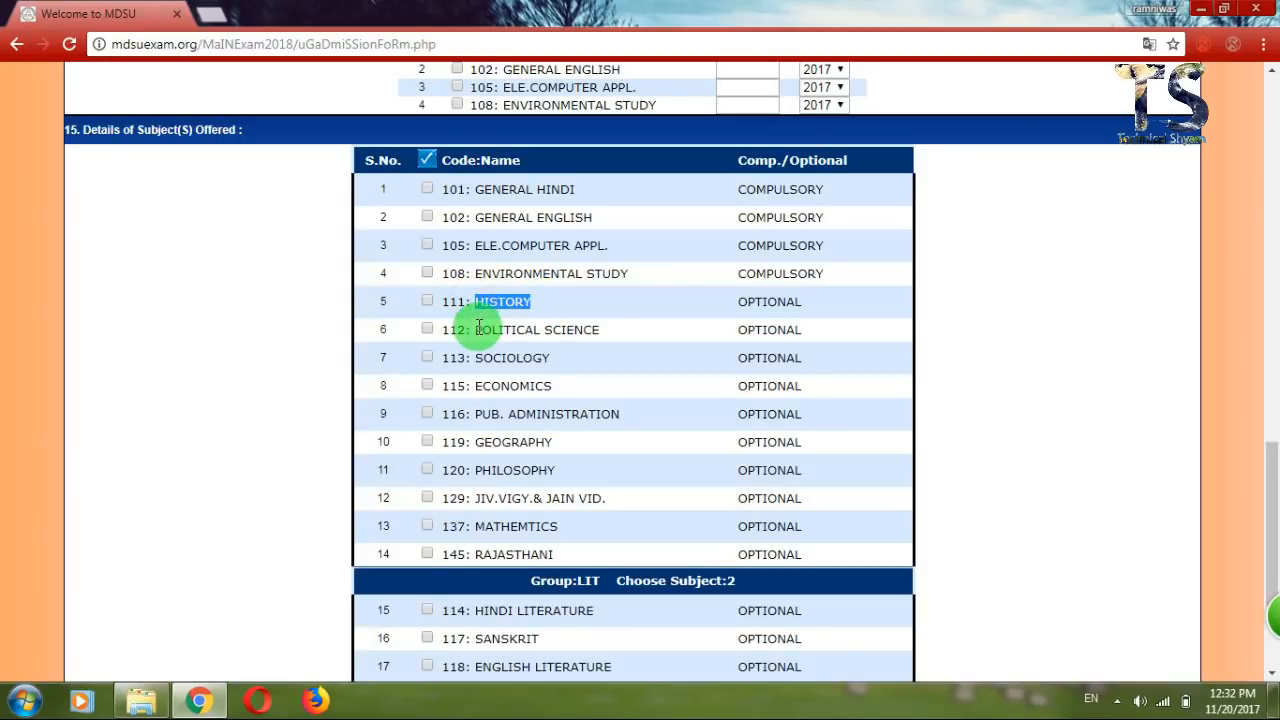
drag(466, 329, 528, 329)
drag(473, 374, 519, 365)
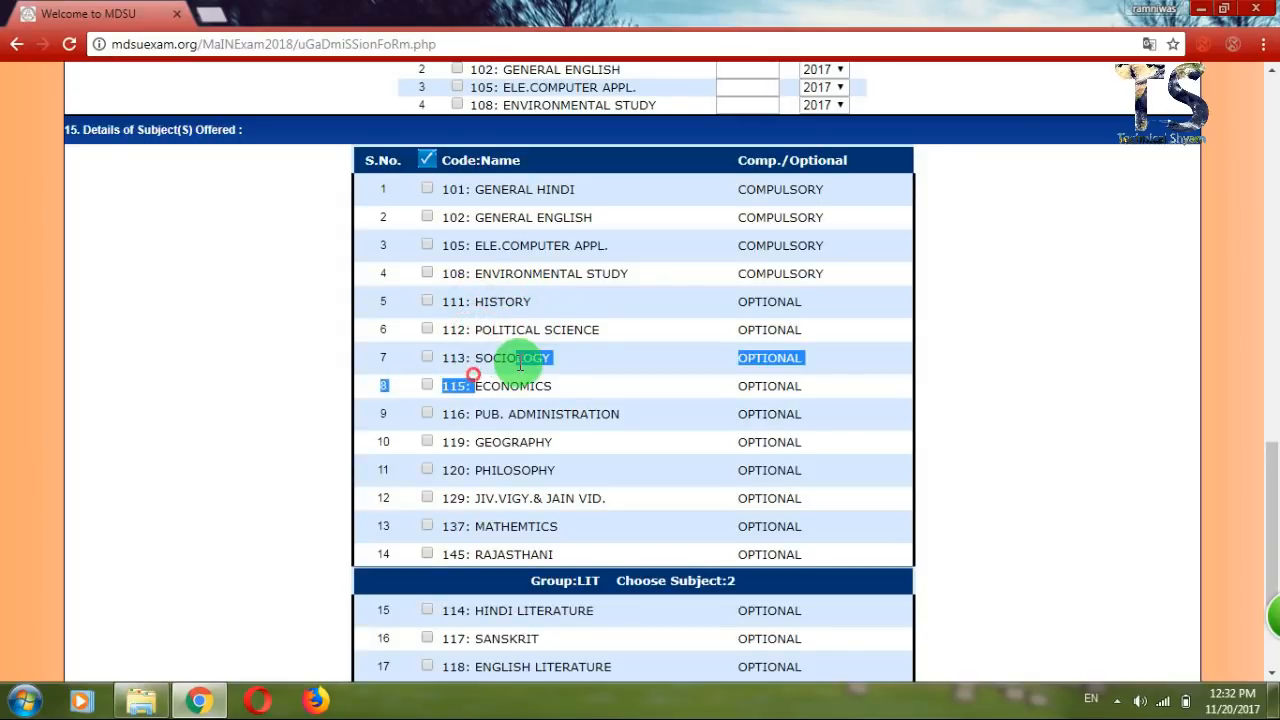
click(500, 452)
click(1233, 393)
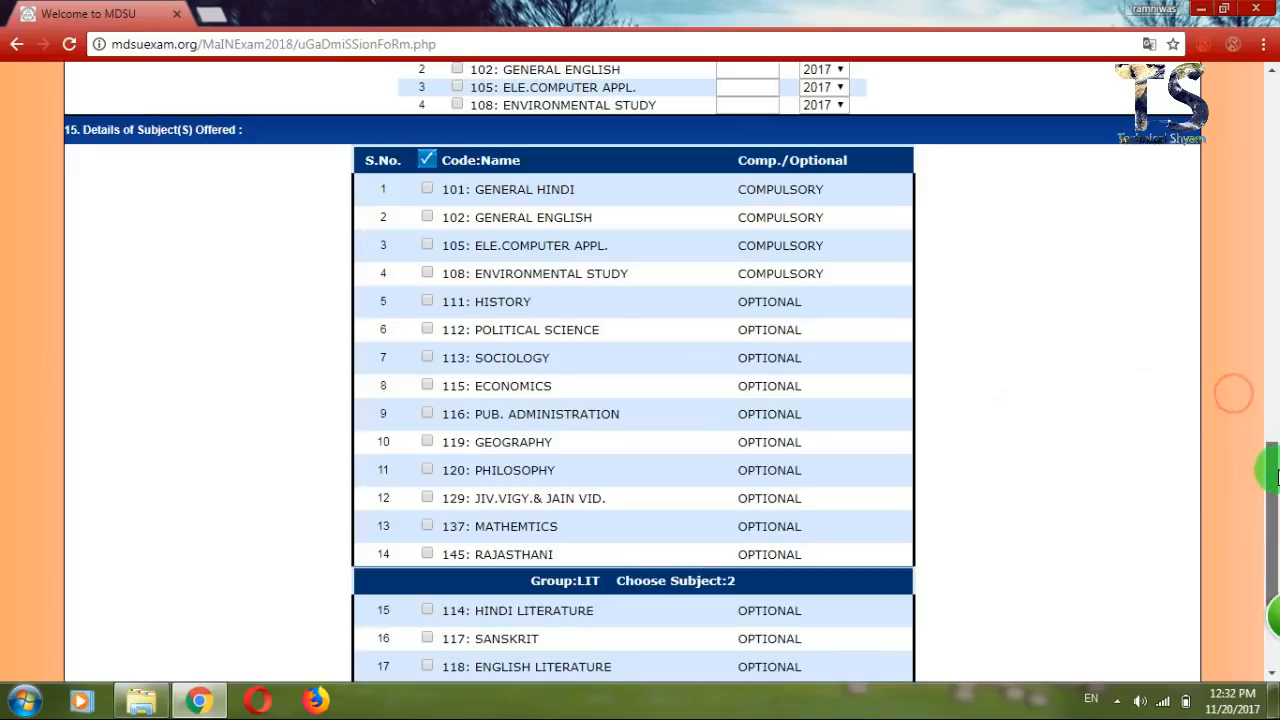
drag(1270, 480, 1263, 568)
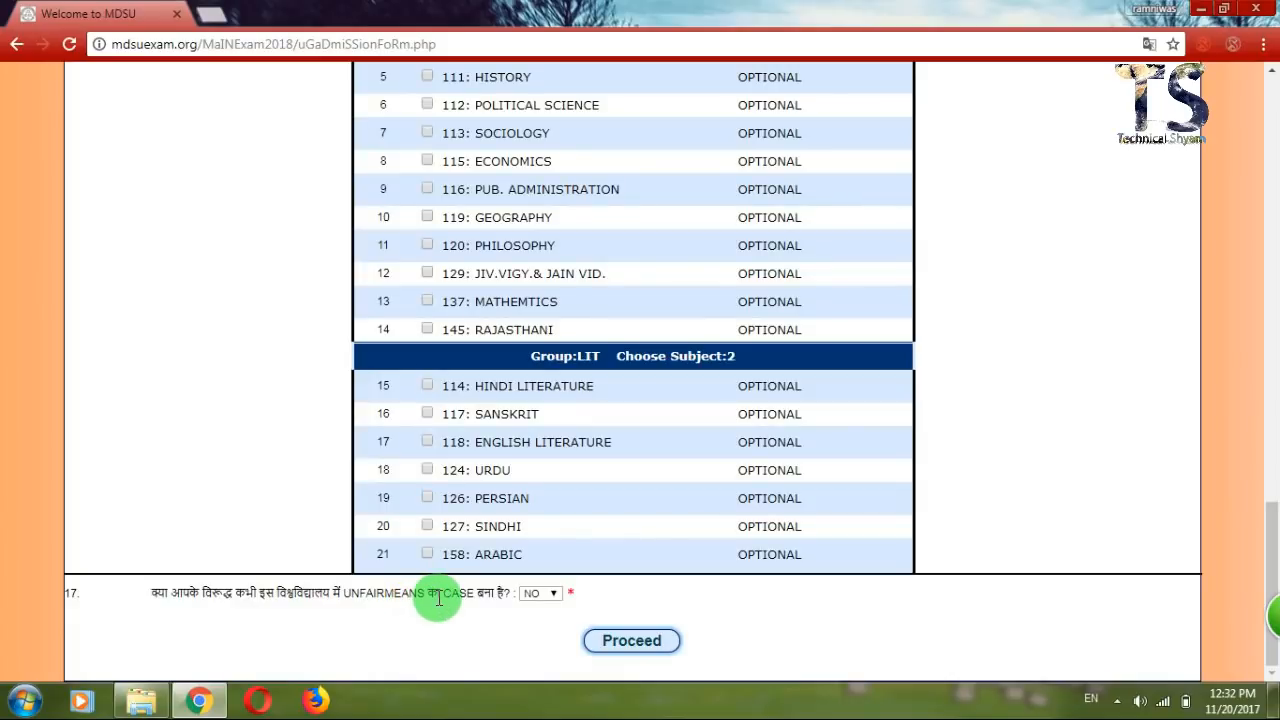
click(538, 594)
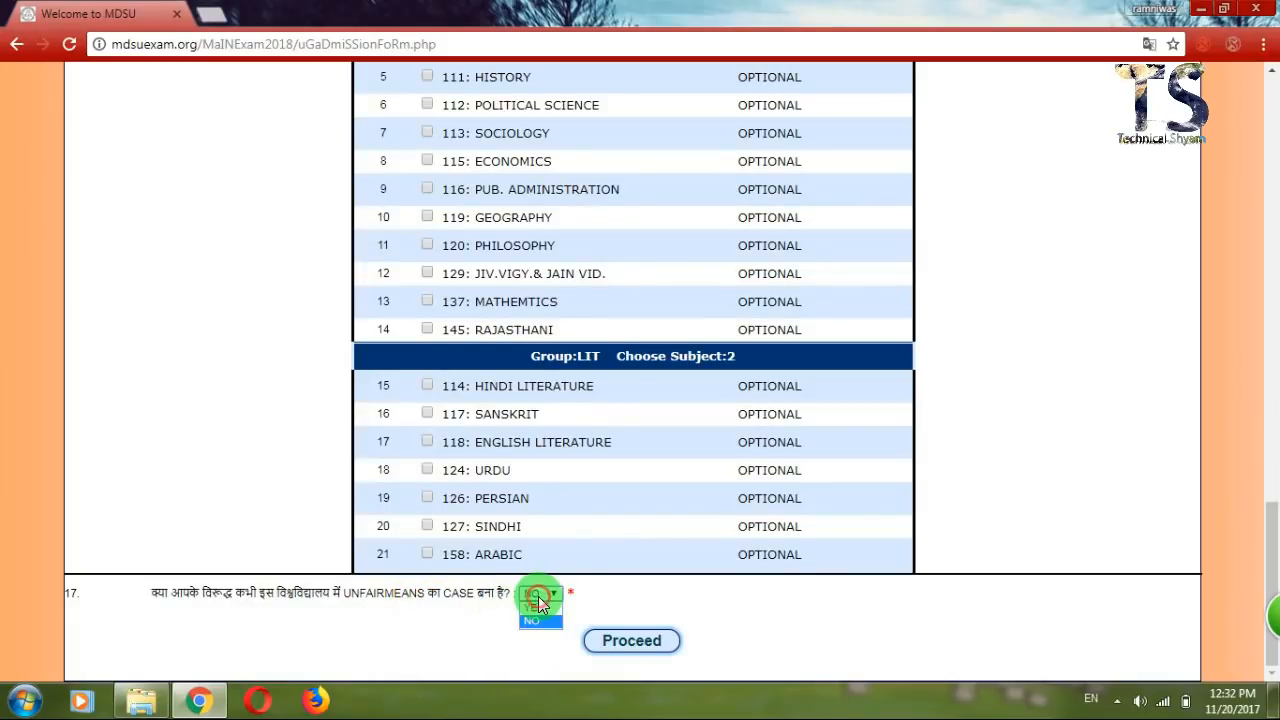
click(531, 607)
click(545, 592)
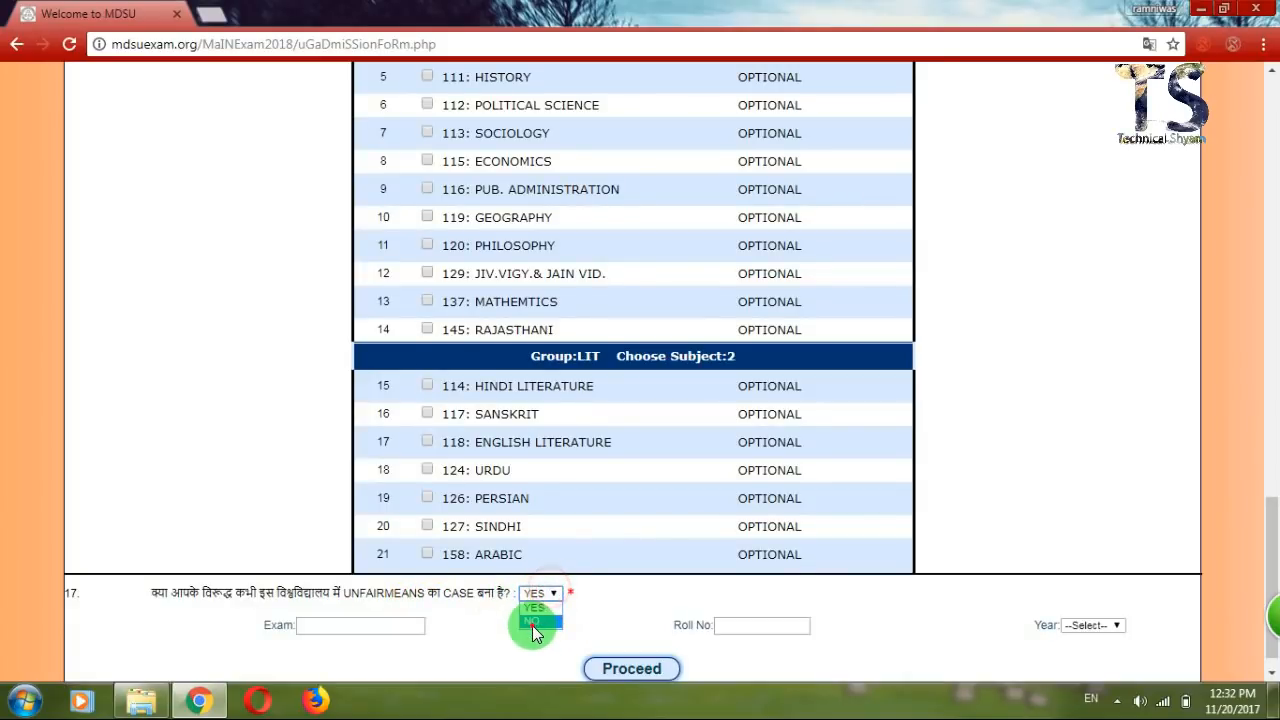
click(531, 621)
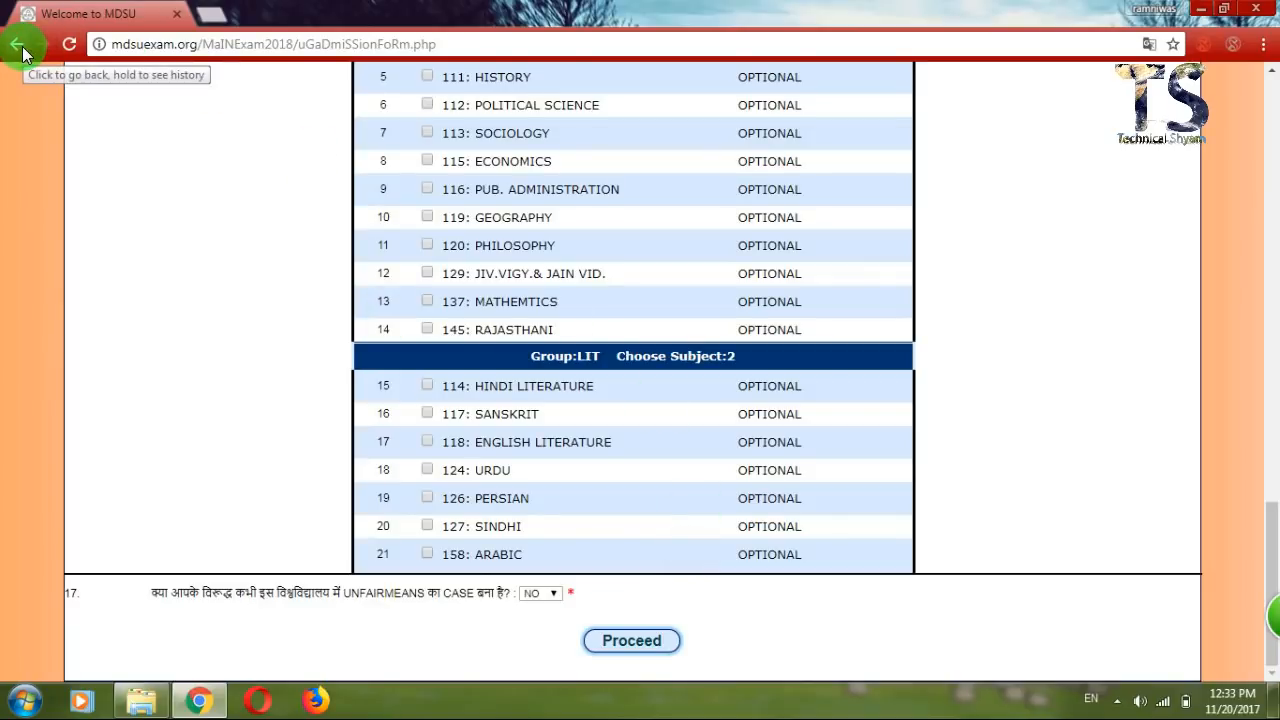
Return to eMitra, search 'mdsu', choose MDSU - Main Exam Fee 2018 and confirm the redirect.
drag(22, 52, 65, 167)
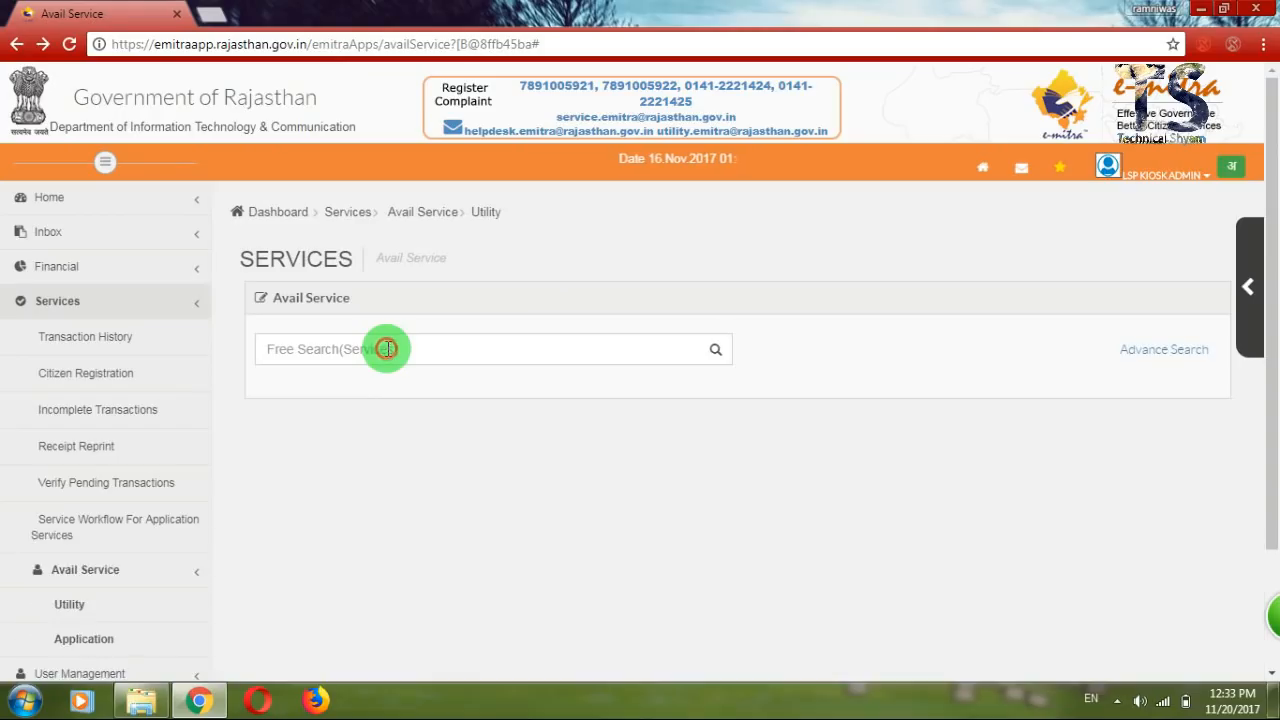
click(388, 348)
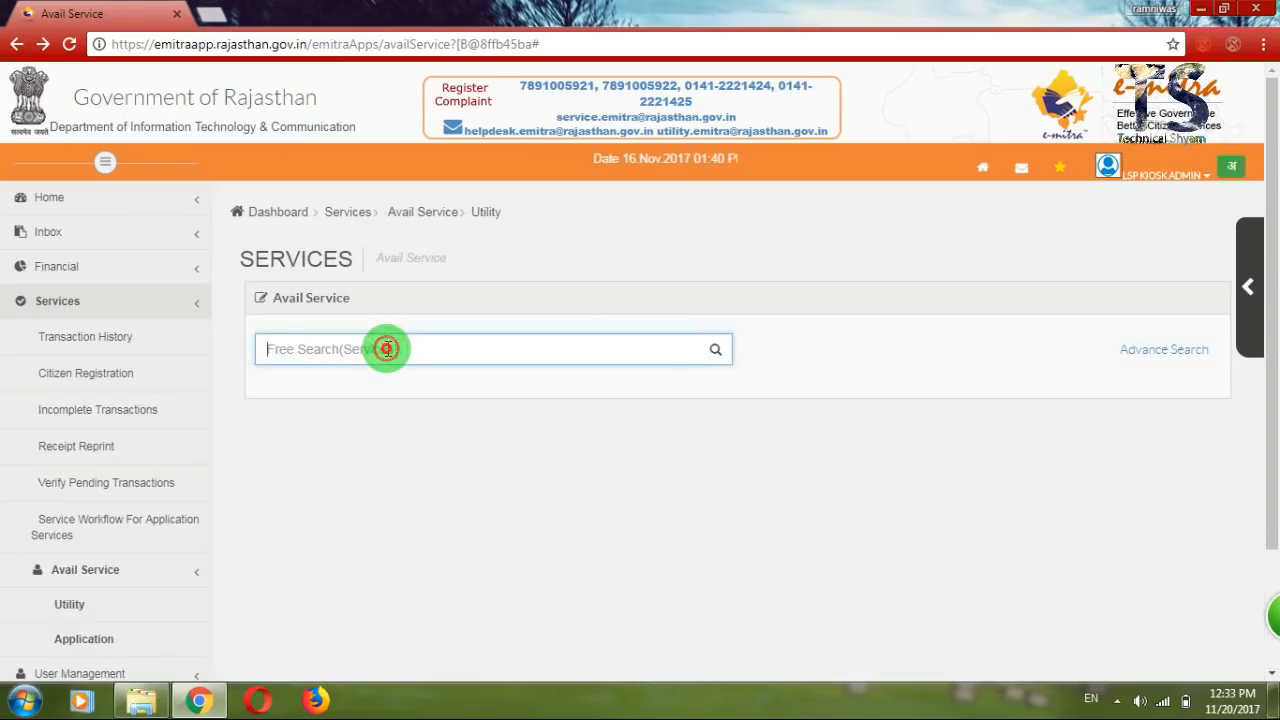
text(mdsu)
key(Down)
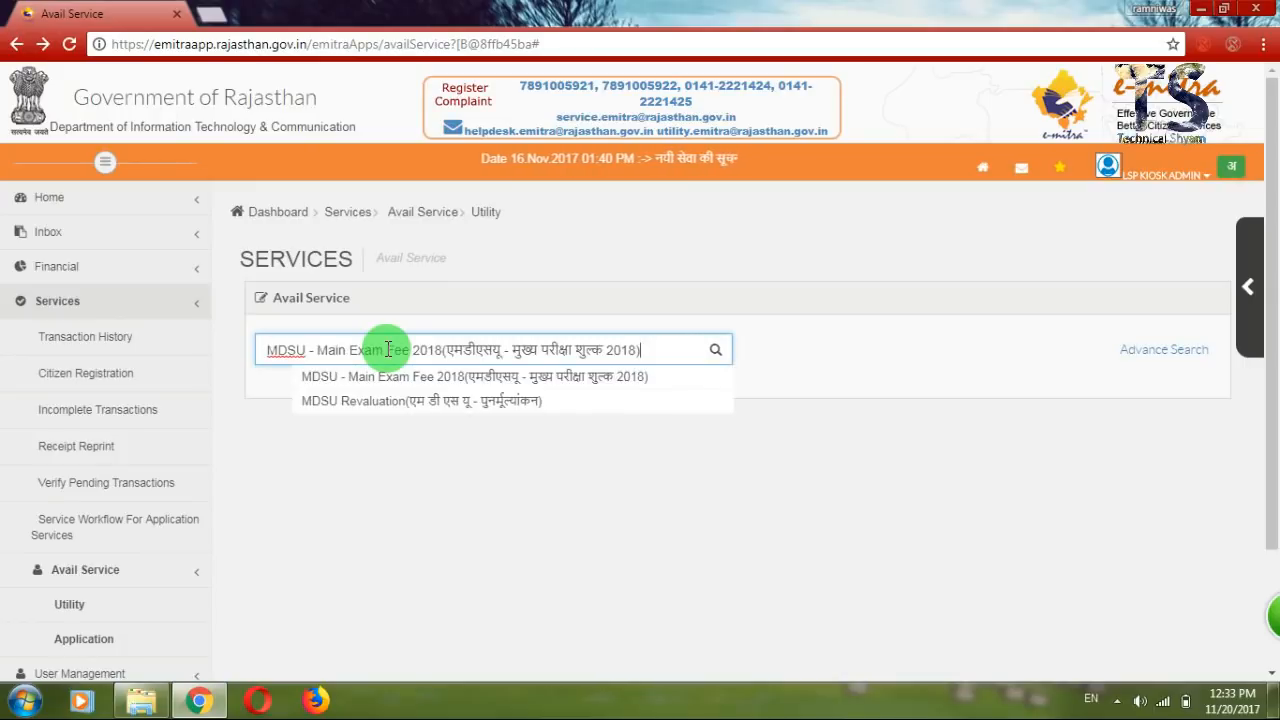
key(Return)
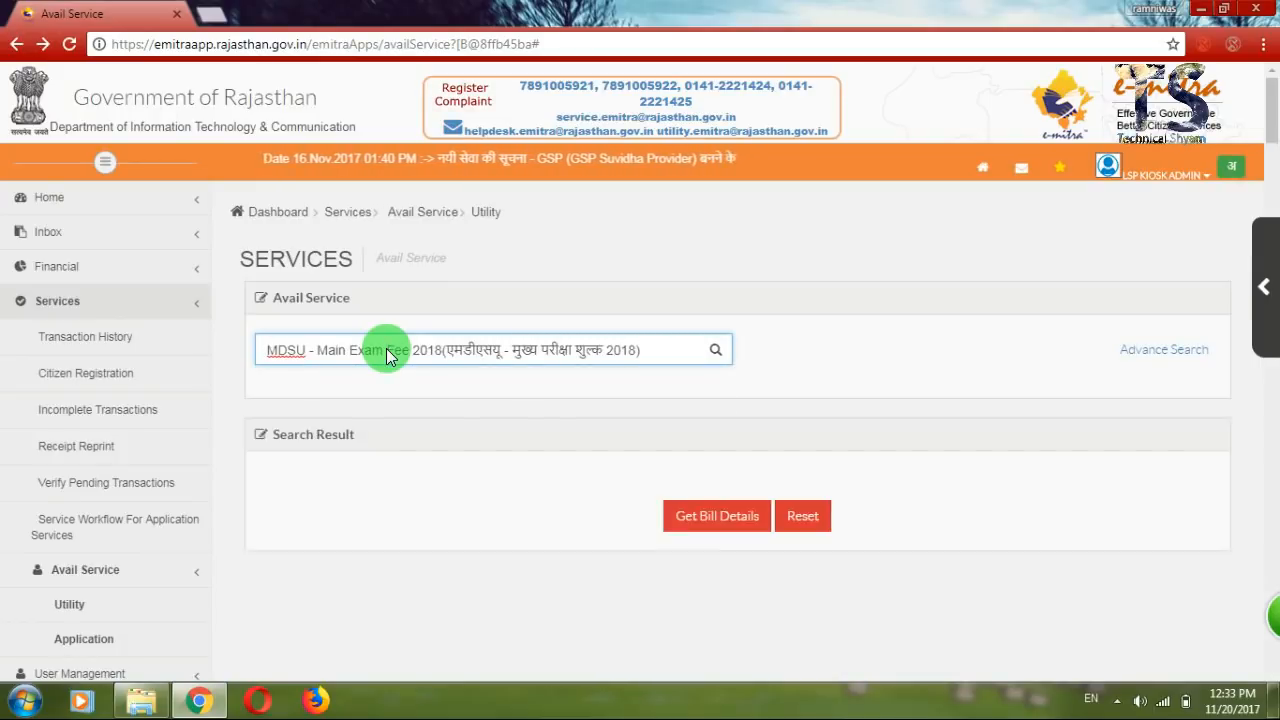
key(Return)
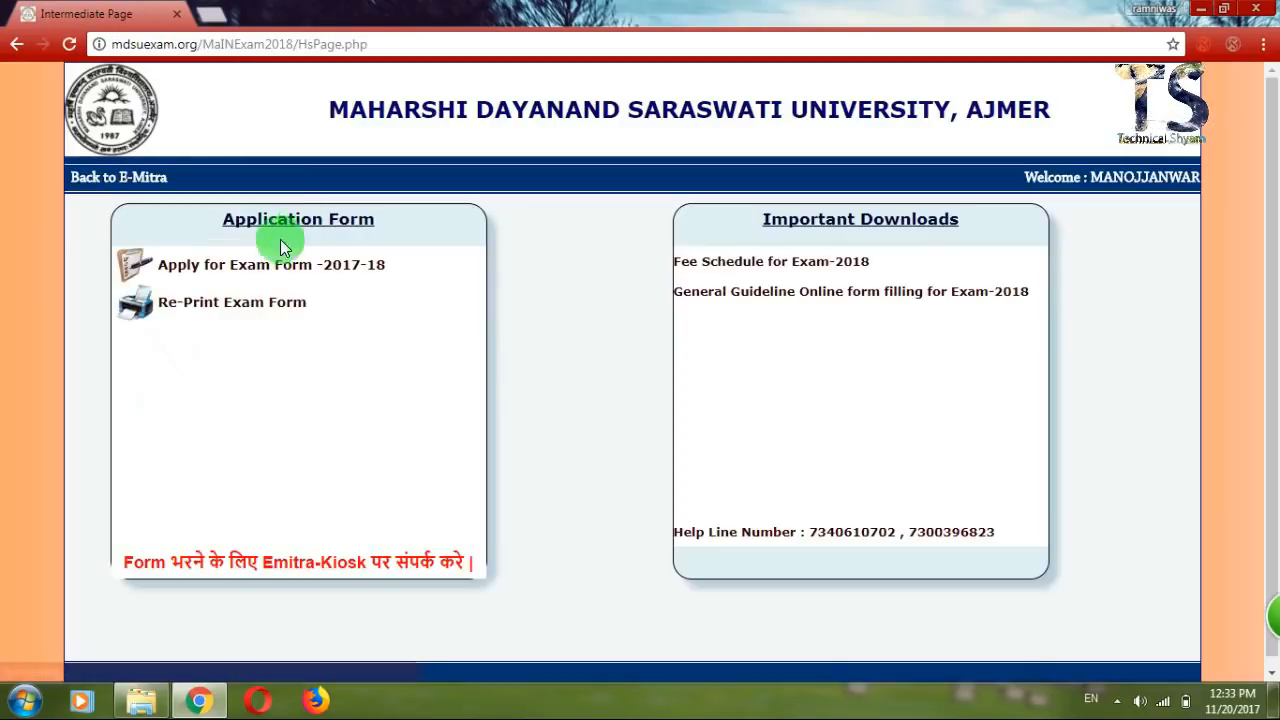
Go to Re-Print Exam Form under Application Form and select the application form number field.
click(234, 306)
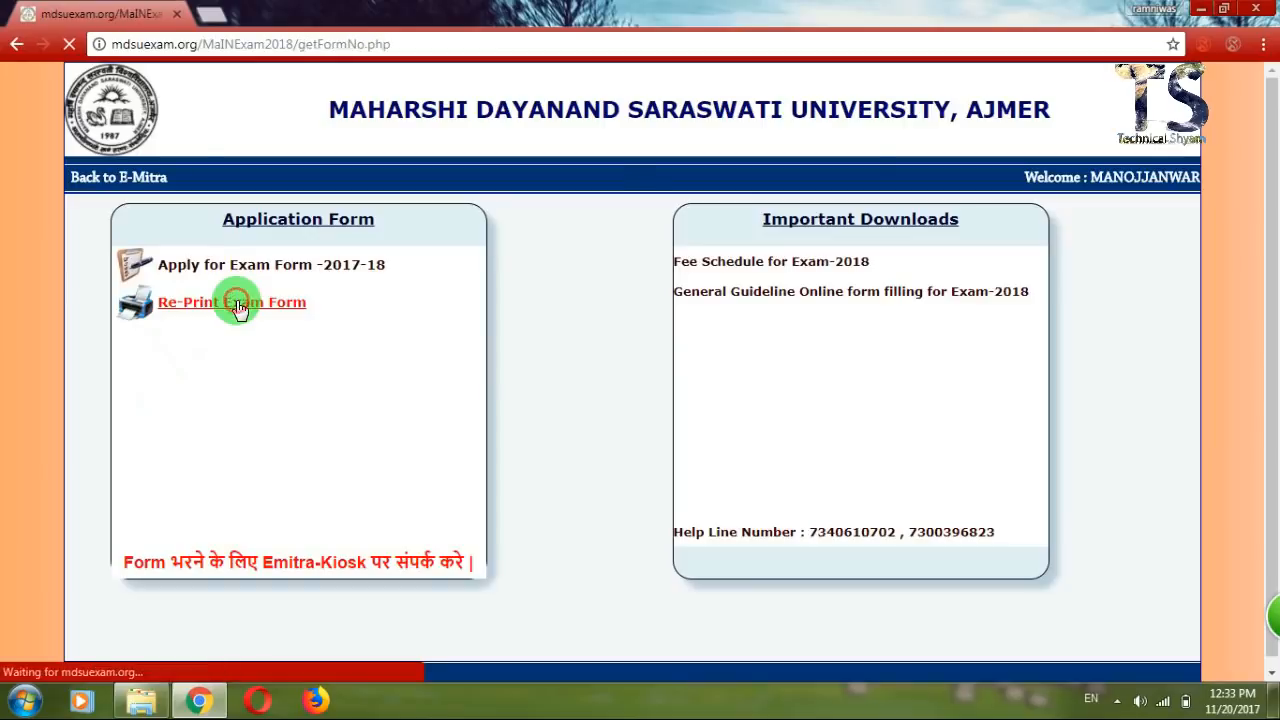
click(655, 270)
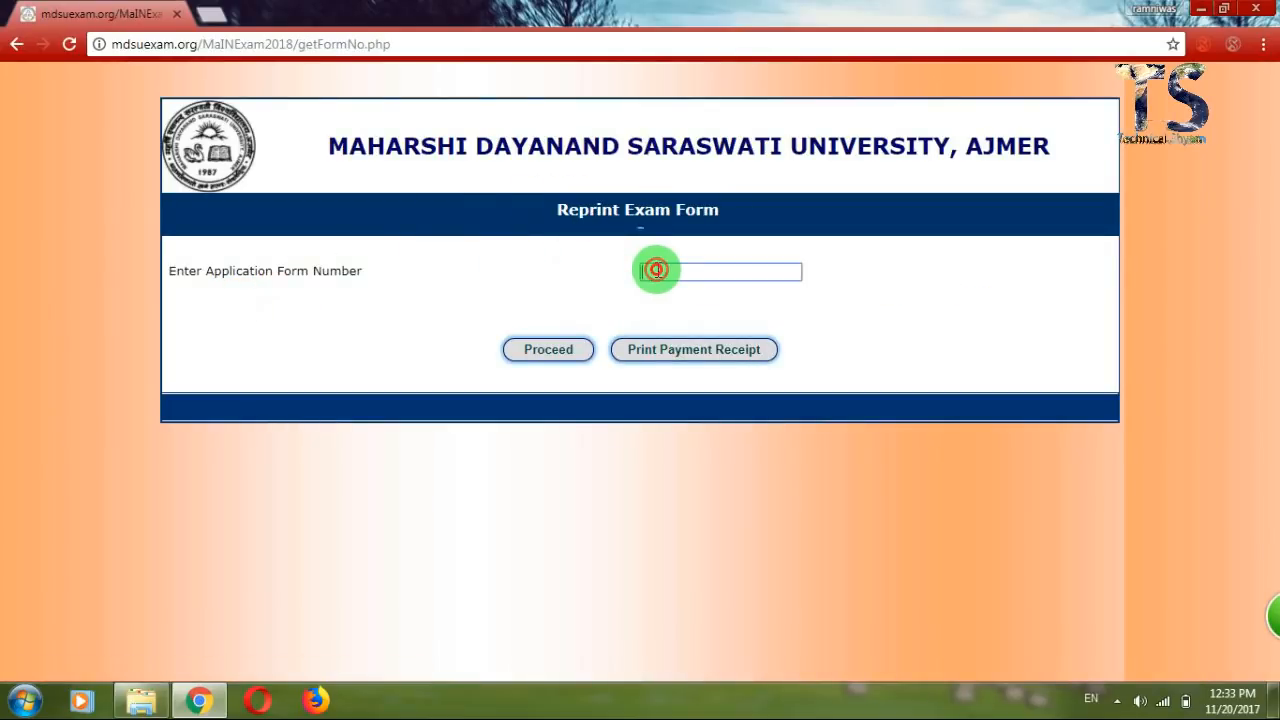
click(564, 272)
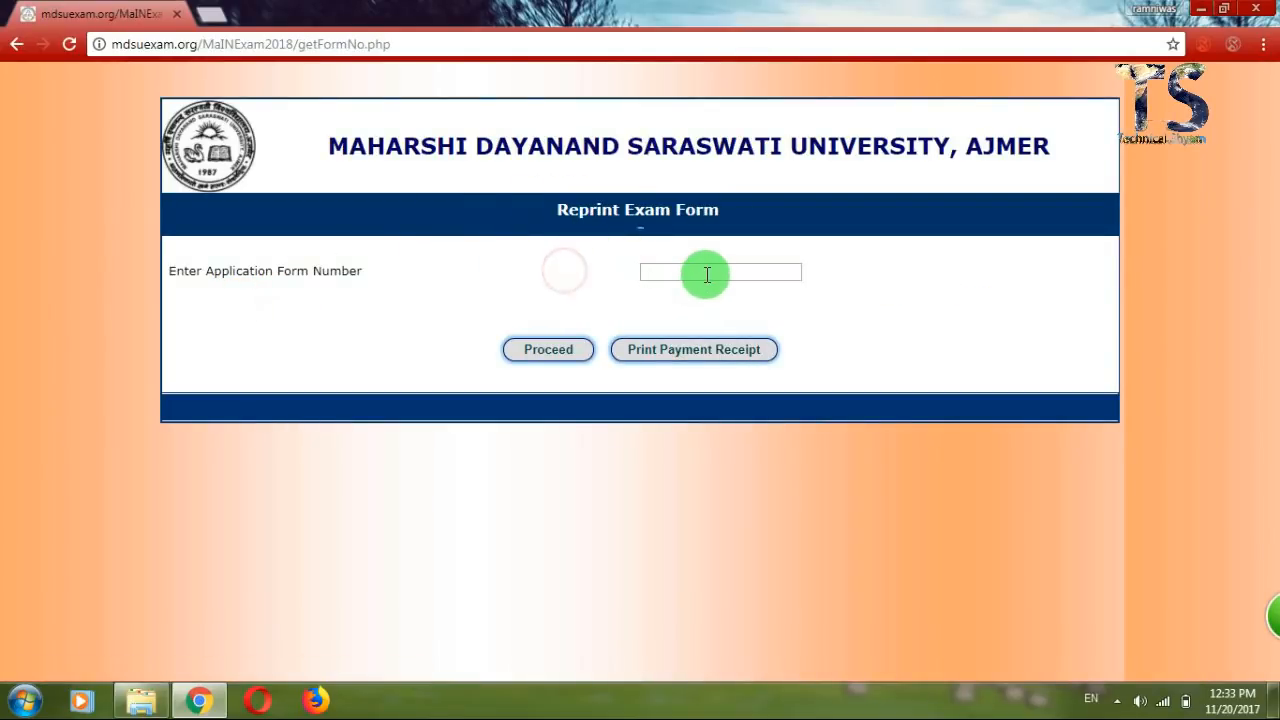
click(565, 275)
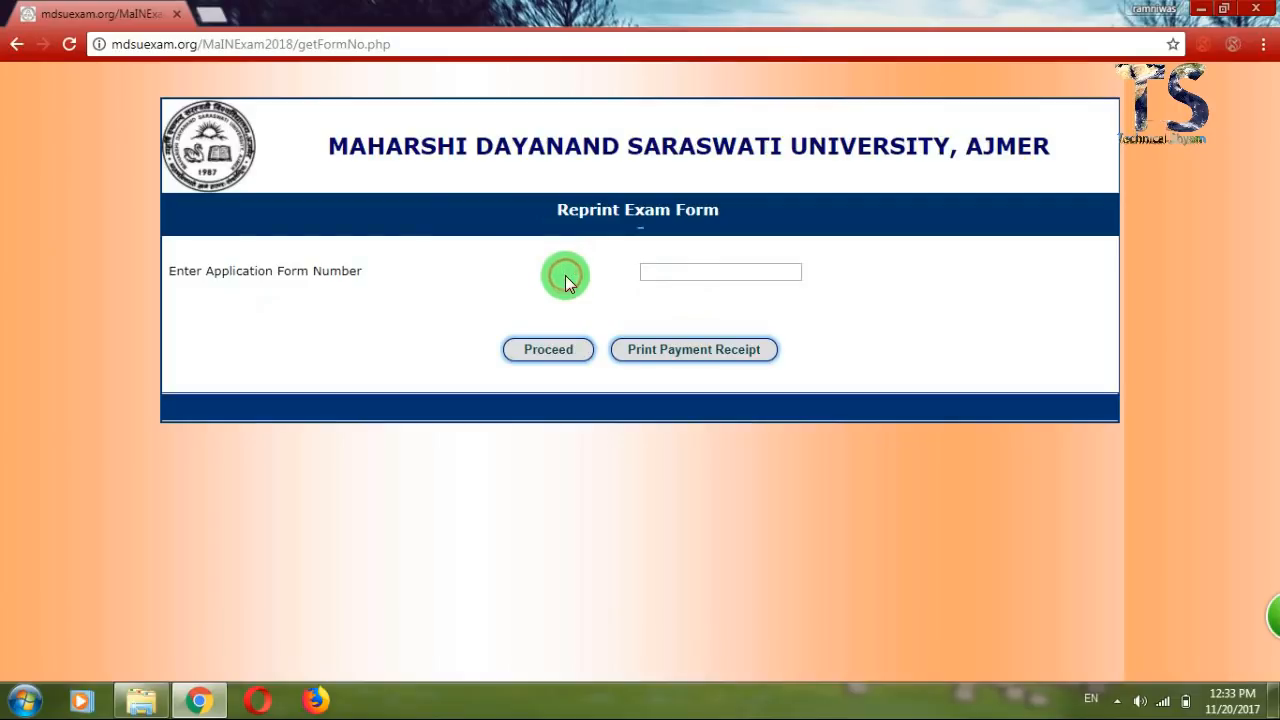
click(565, 276)
click(600, 264)
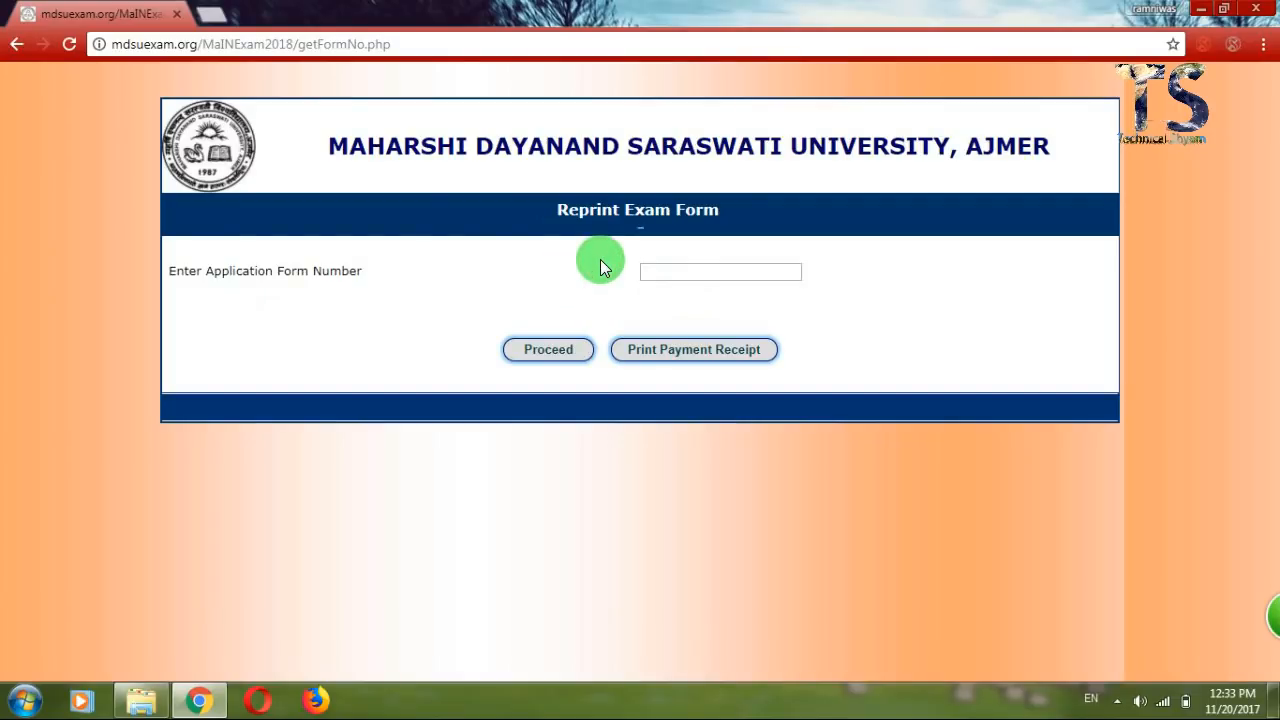